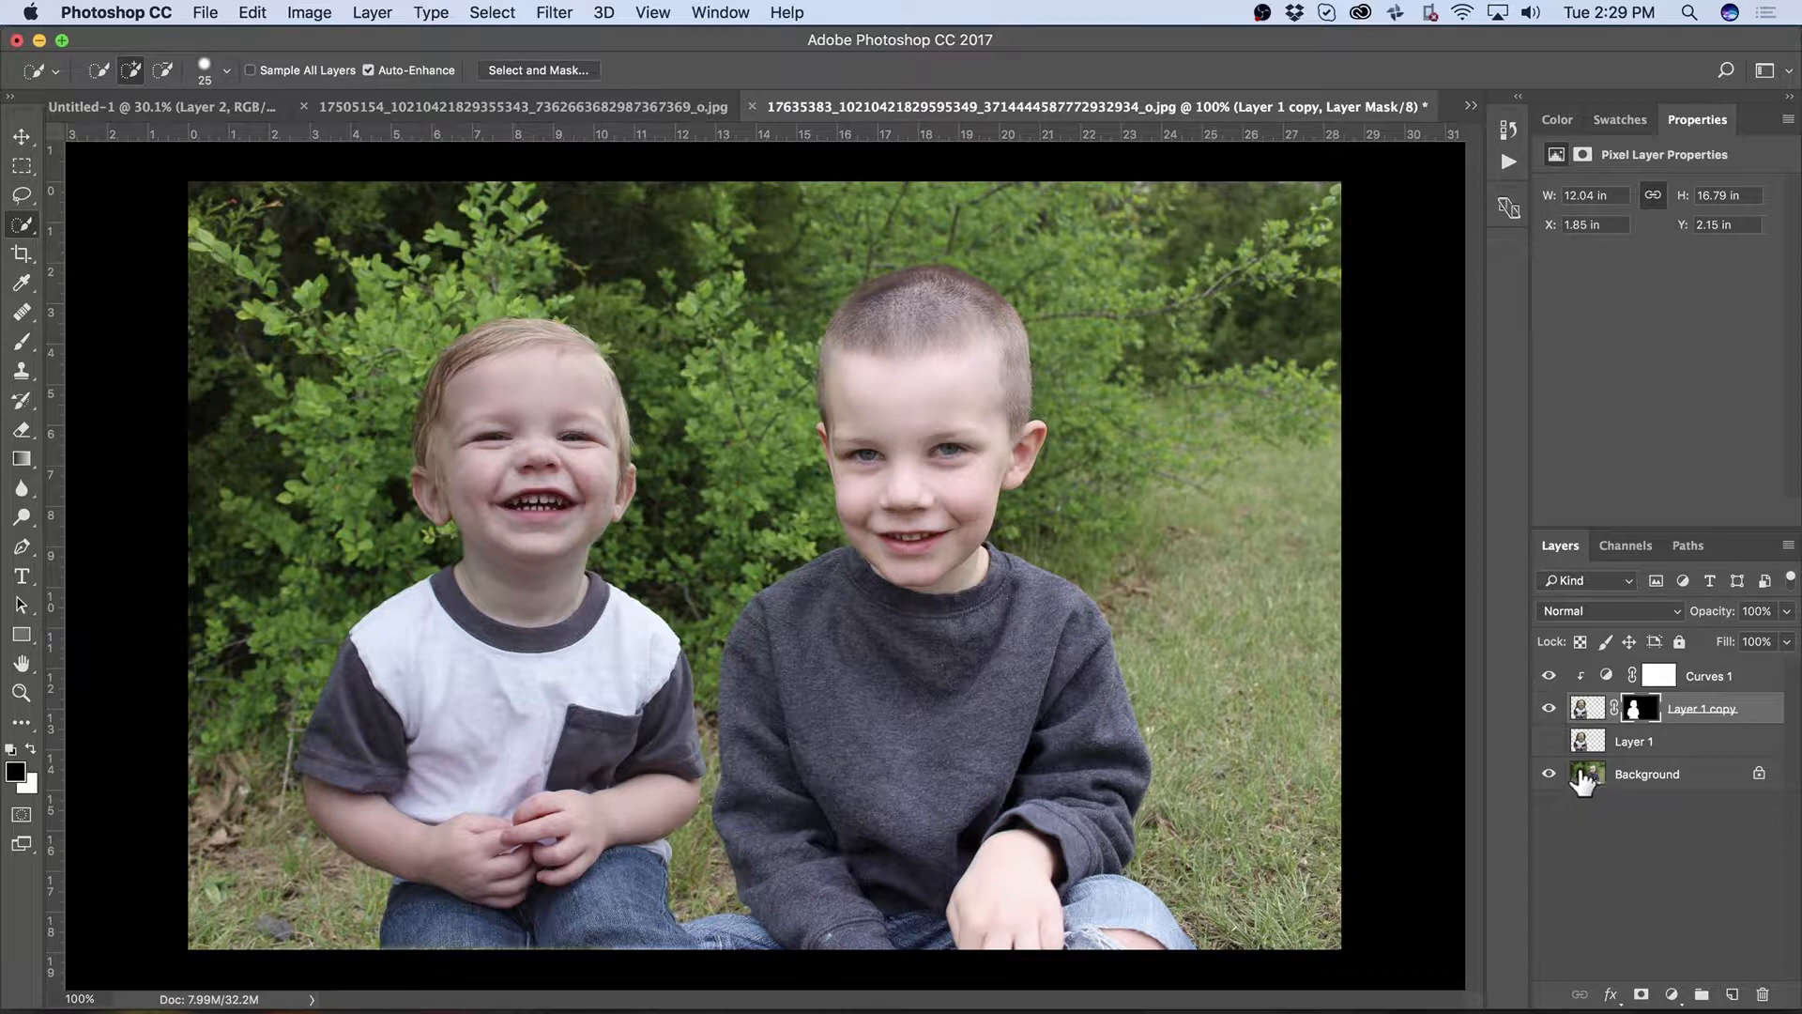
Step: Select the Background layer and set up a Crop with the 2:3 (4:6) ratio swapped to a 3 by 2 landscape frame
{"action": "left_click", "coordinate": [1583, 780]}
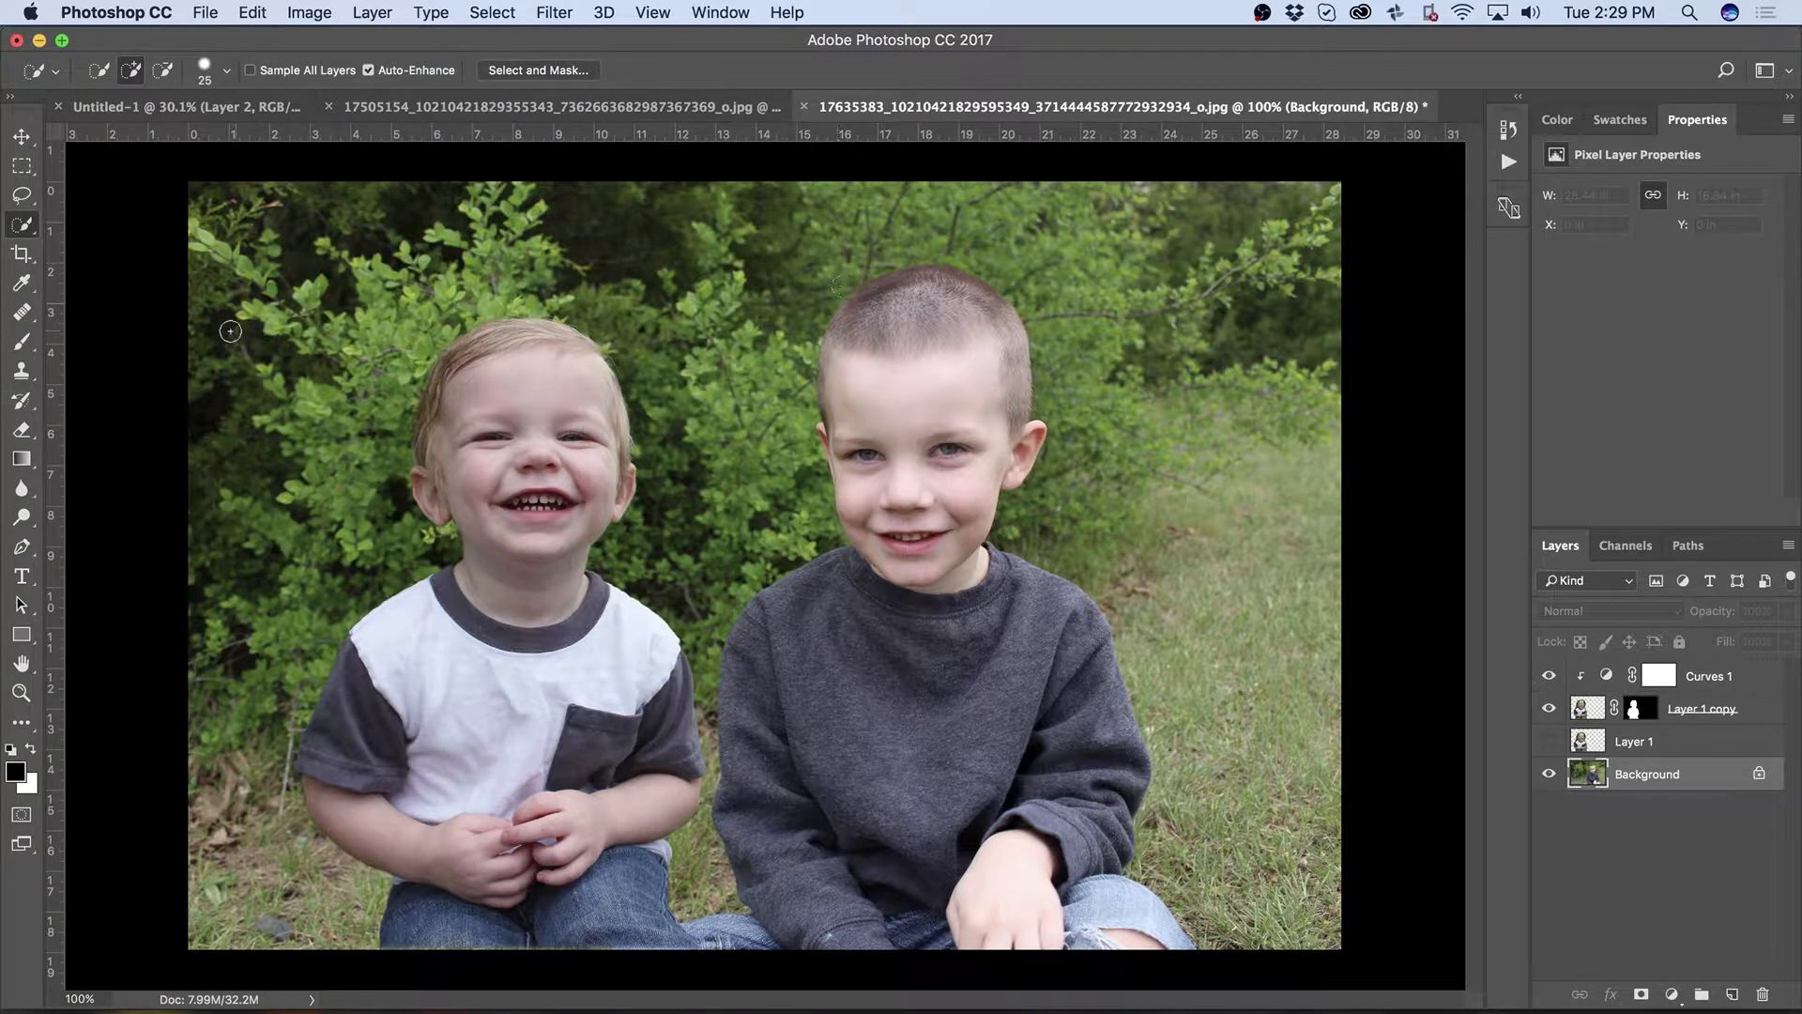
{"action": "left_click", "coordinate": [23, 255]}
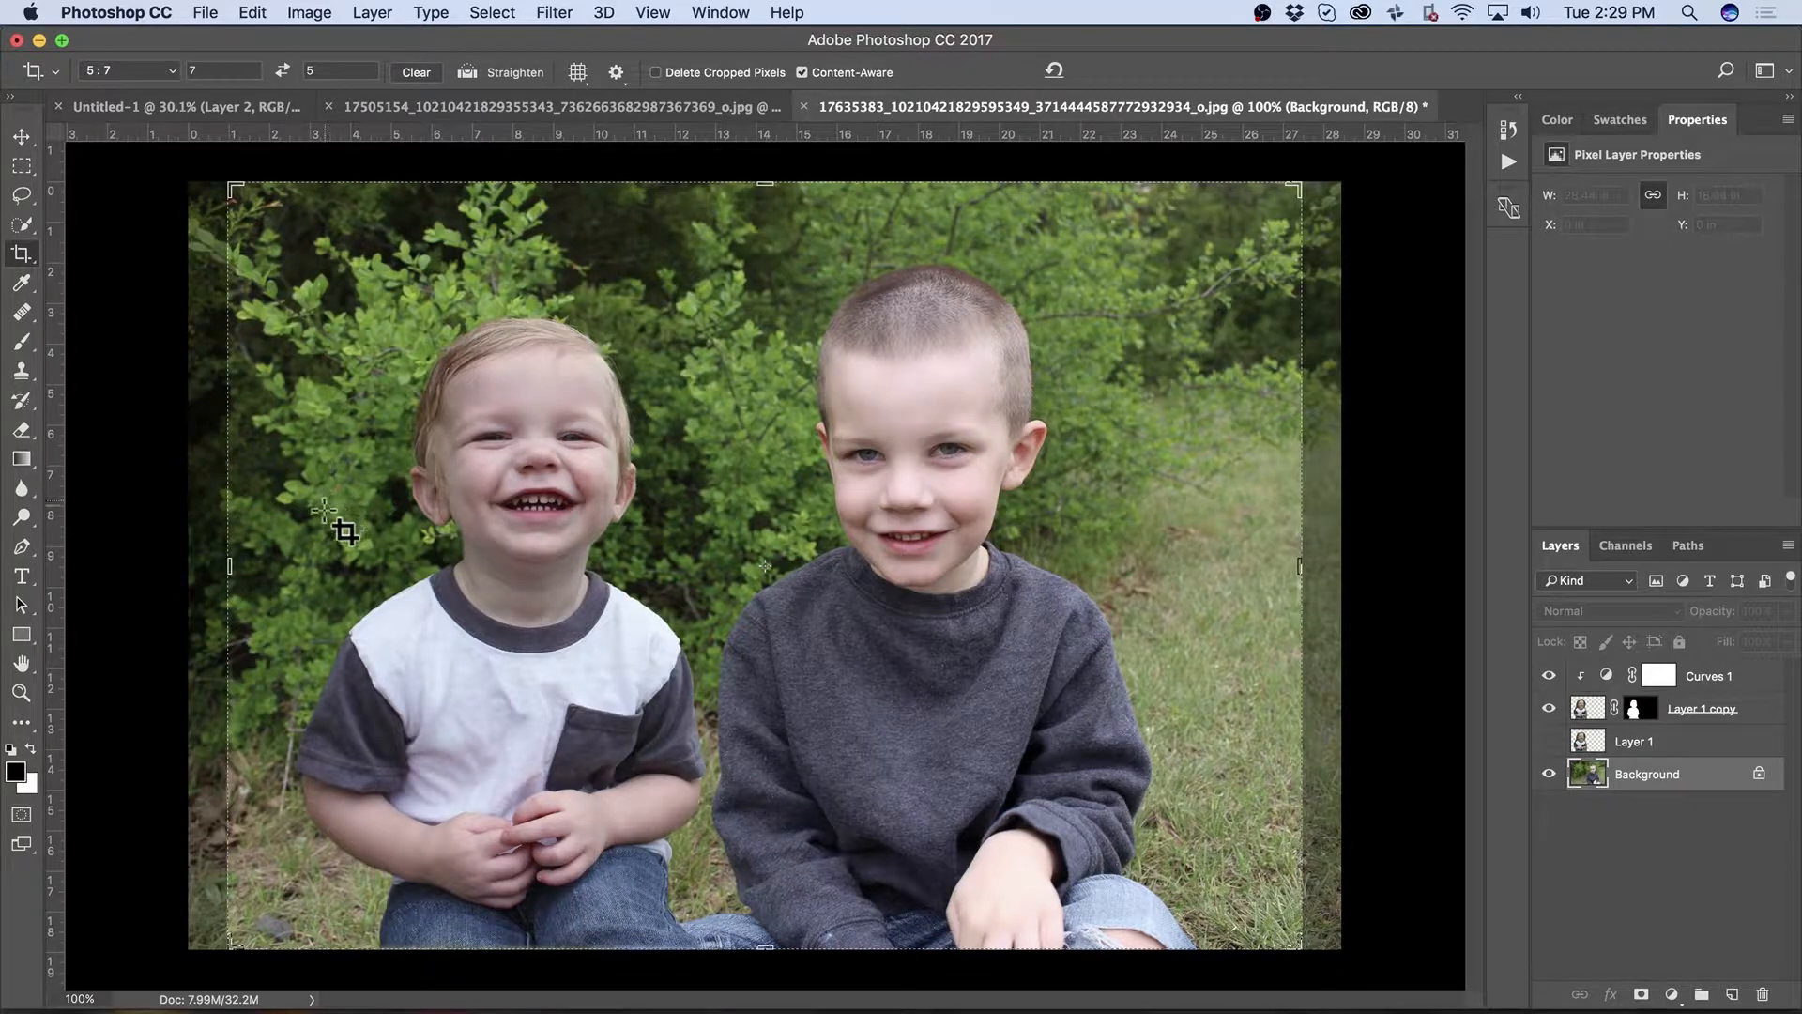
{"action": "left_click", "coordinate": [127, 70]}
{"action": "left_click", "coordinate": [158, 85]}
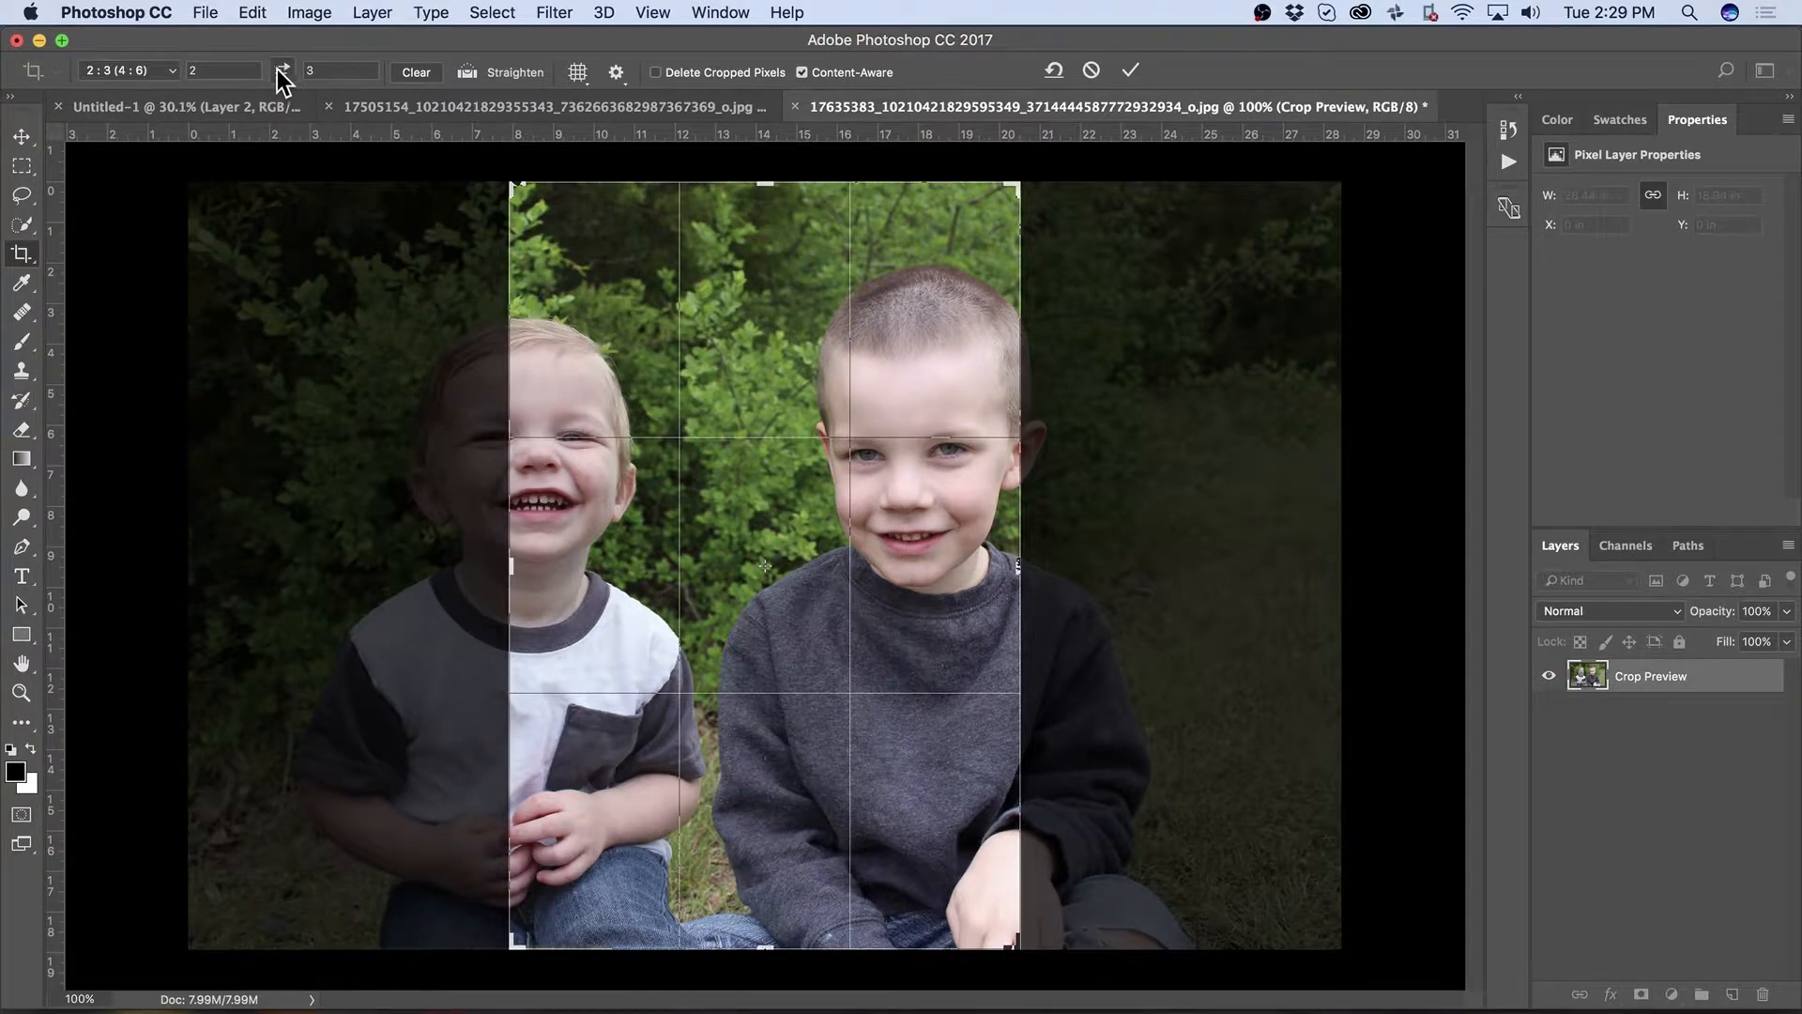
{"action": "left_click", "coordinate": [281, 71]}
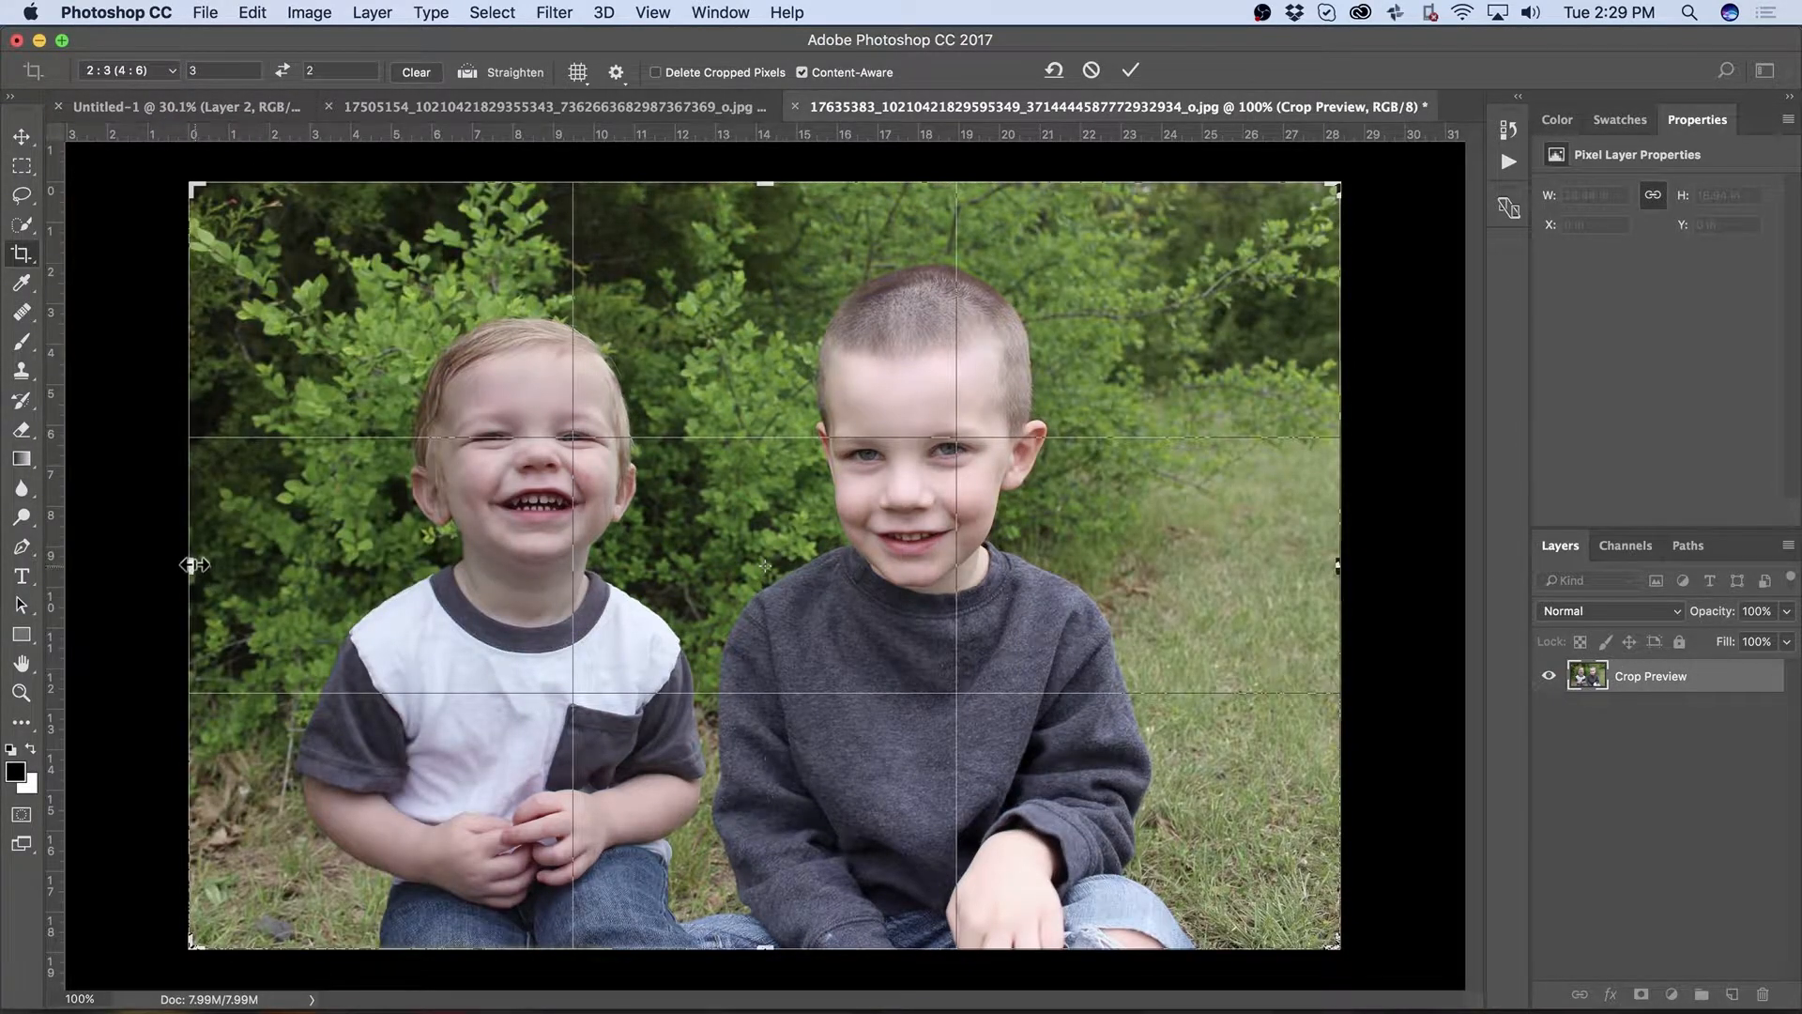
Step: Enlarge the crop frame beyond the photo's left, top and bottom edges, reposition the photo inside it, and apply the content-aware crop
{"action": "left_click_drag", "start_coordinate": [194, 564], "coordinate": [161, 567]}
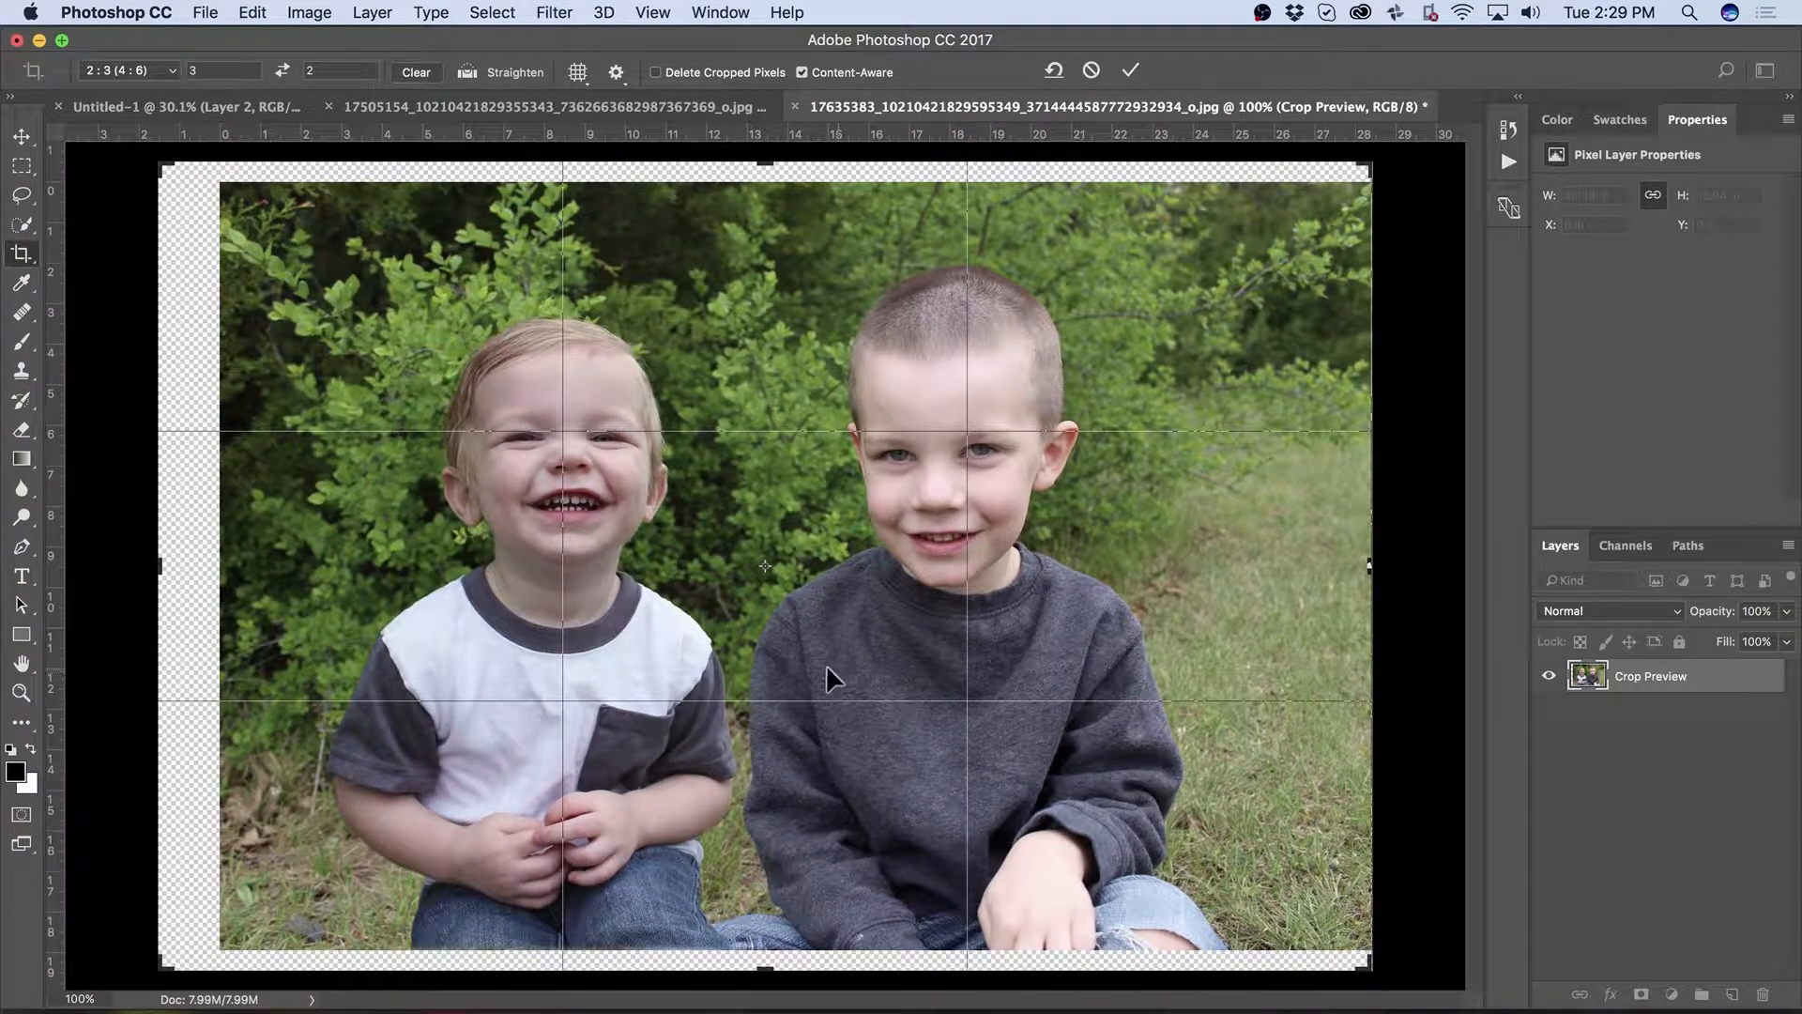
{"action": "mouse_move", "coordinate": [826, 662]}
{"action": "left_mouse_down"}
{"action": "mouse_move", "coordinate": [848, 672]}
{"action": "mouse_move", "coordinate": [828, 680]}
{"action": "left_mouse_up"}
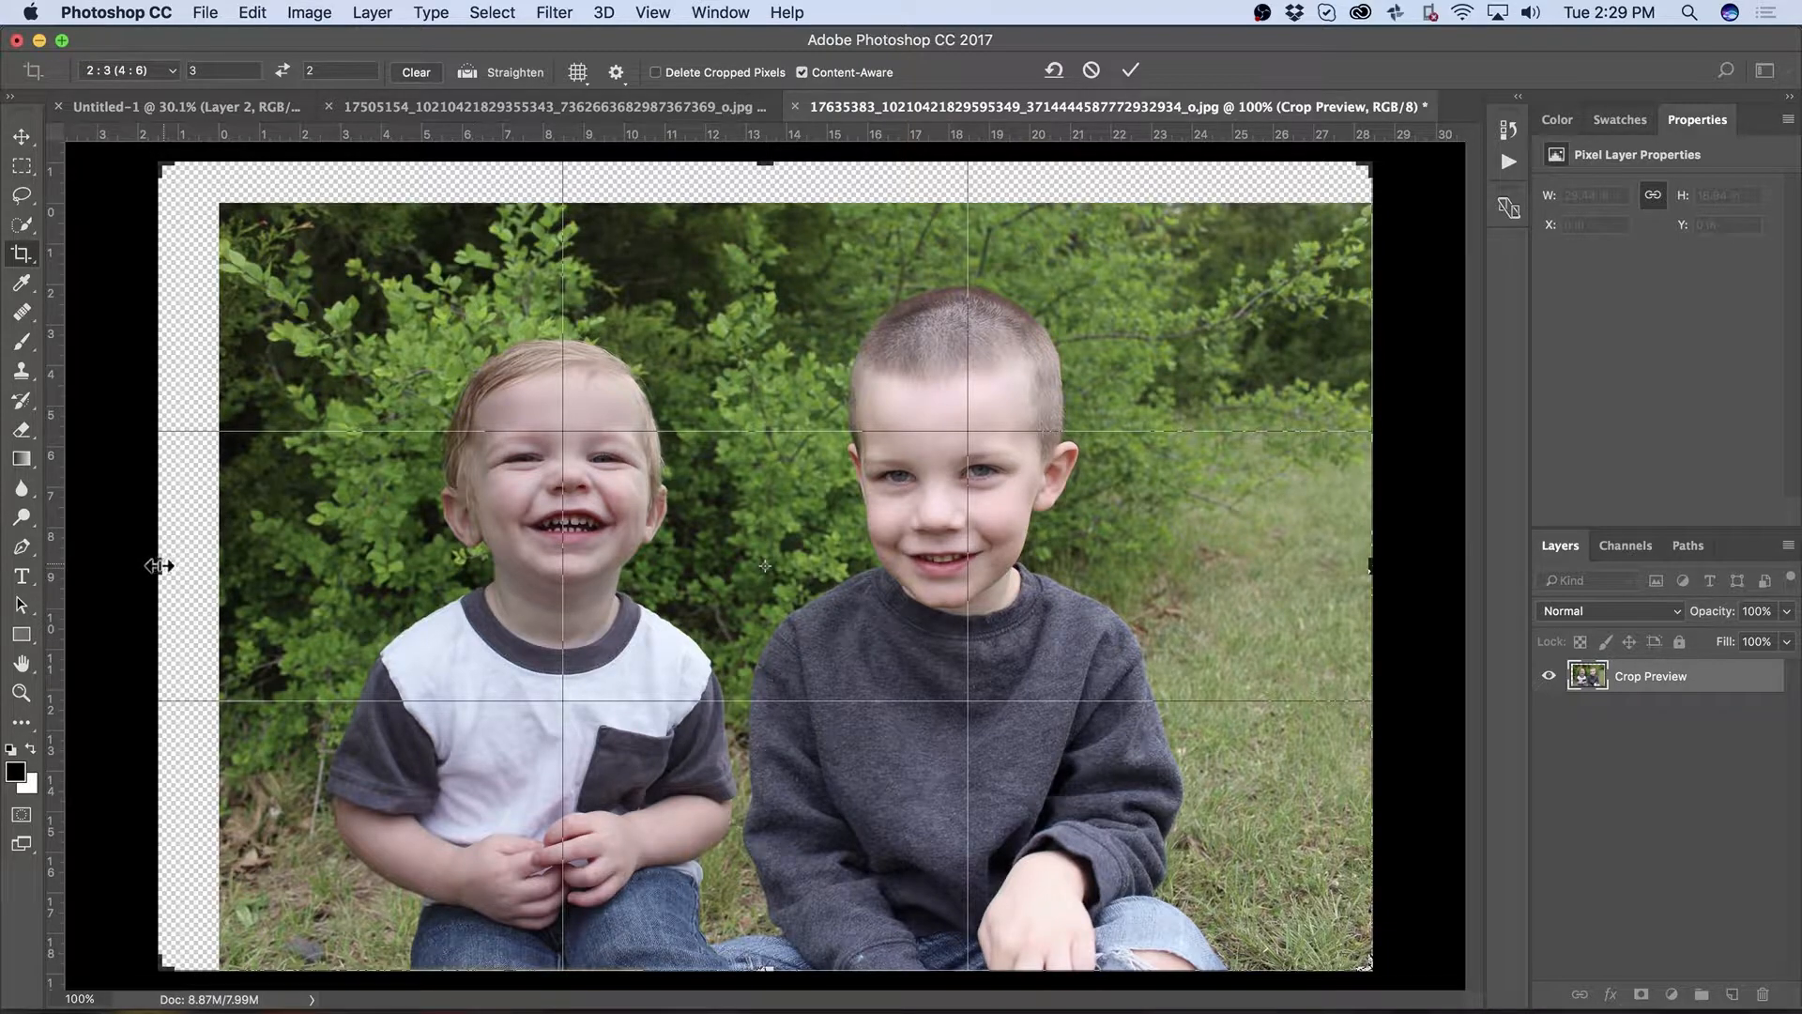
{"action": "left_click_drag", "start_coordinate": [160, 565], "coordinate": [147, 565]}
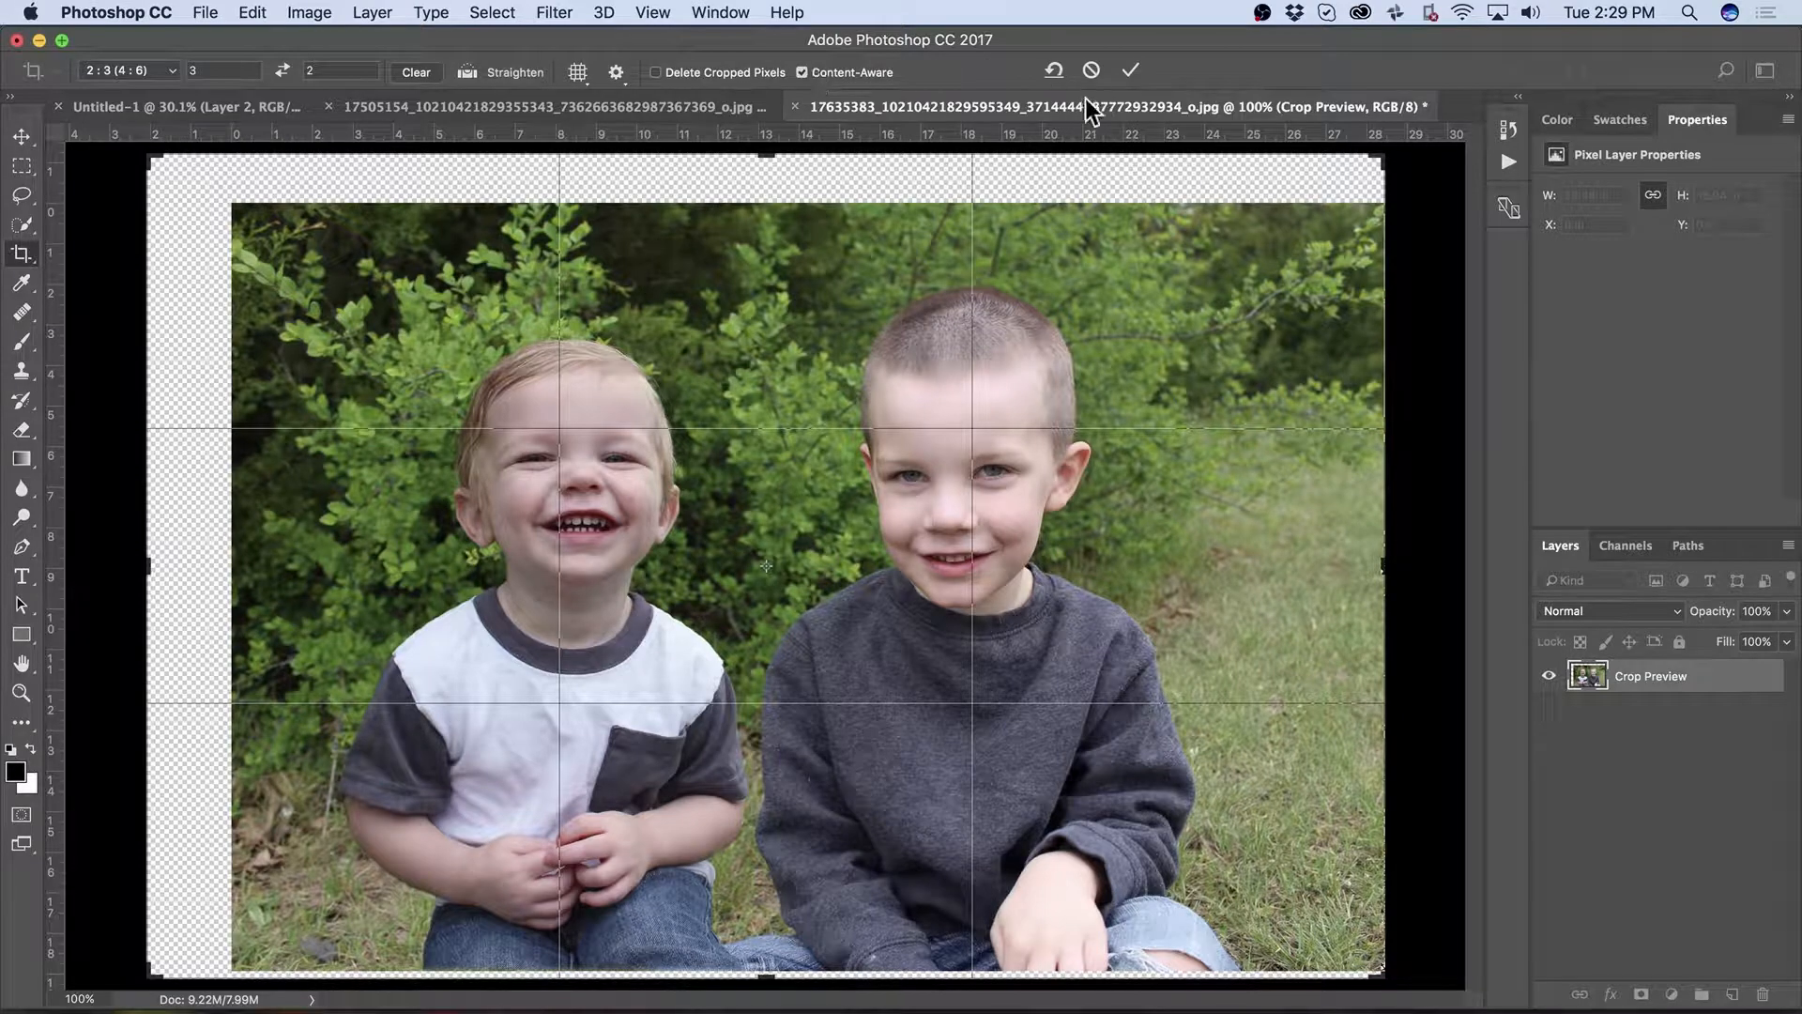
{"action": "left_click", "coordinate": [1131, 71]}
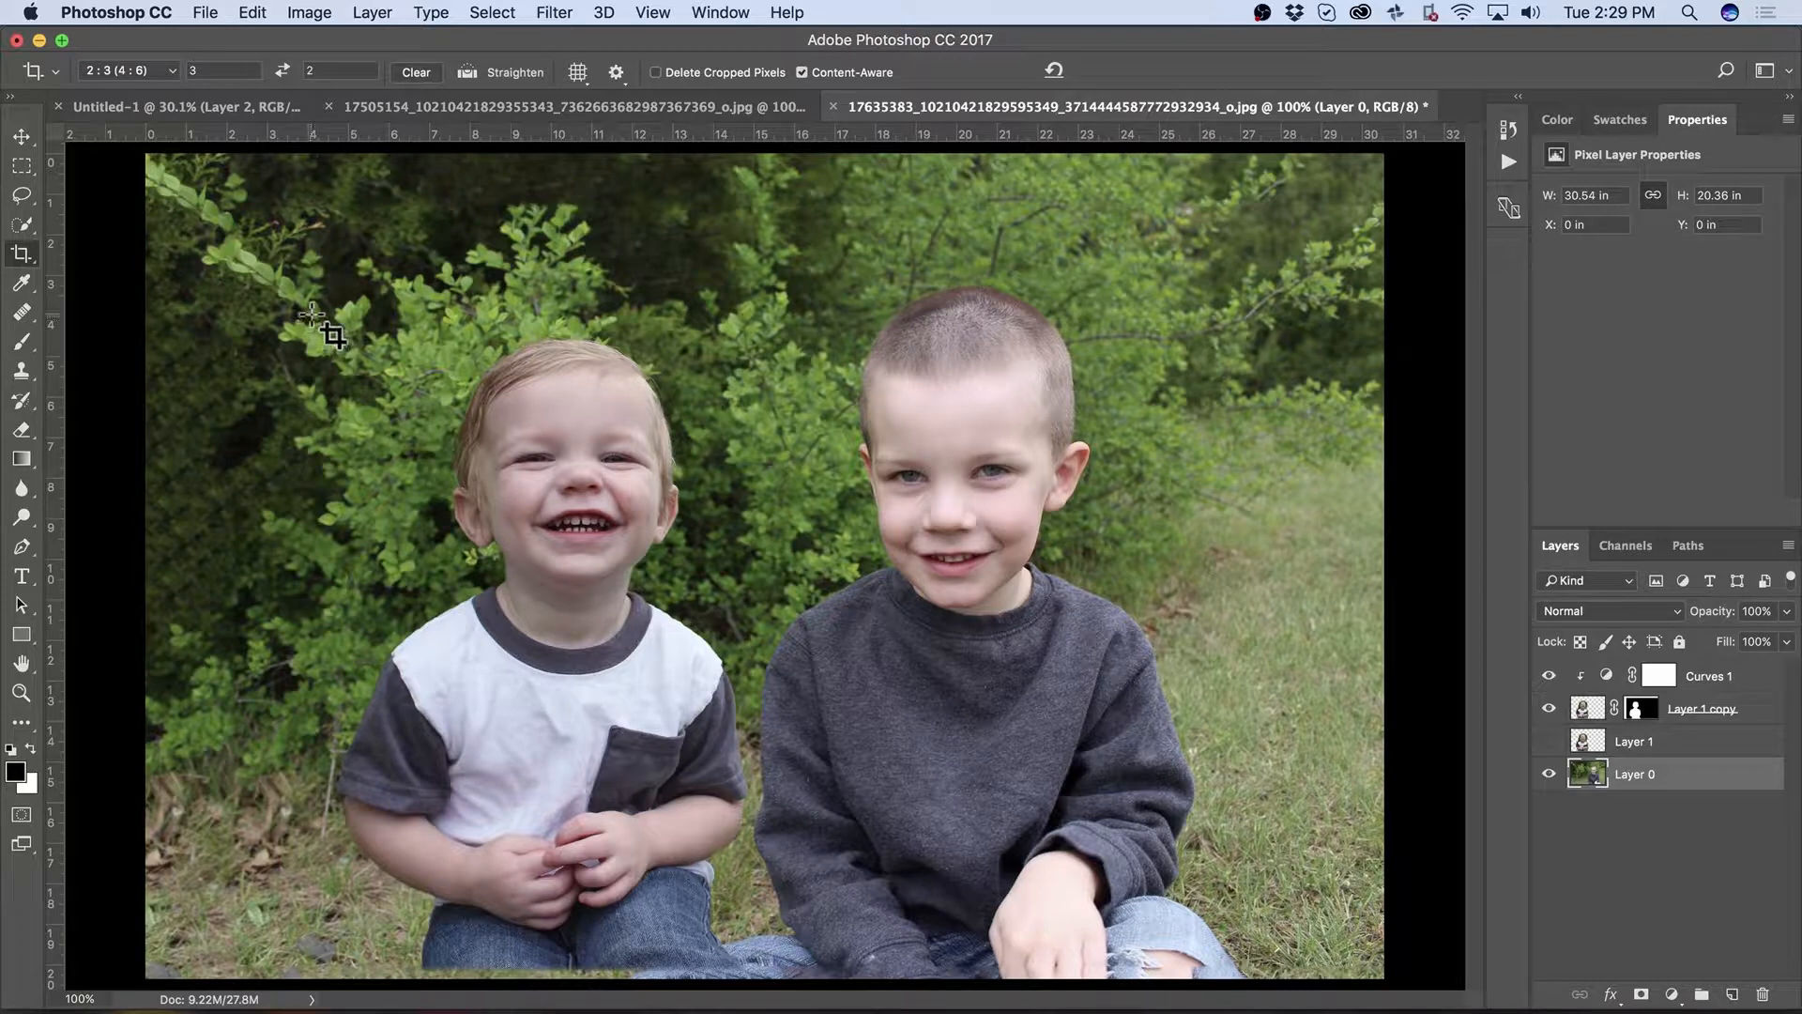
Step: Use the Clone Stamp on the base layer to cover the repeated branch in the photo's upper-left corner and add foliage along its left edge
{"action": "key", "text": "s"}
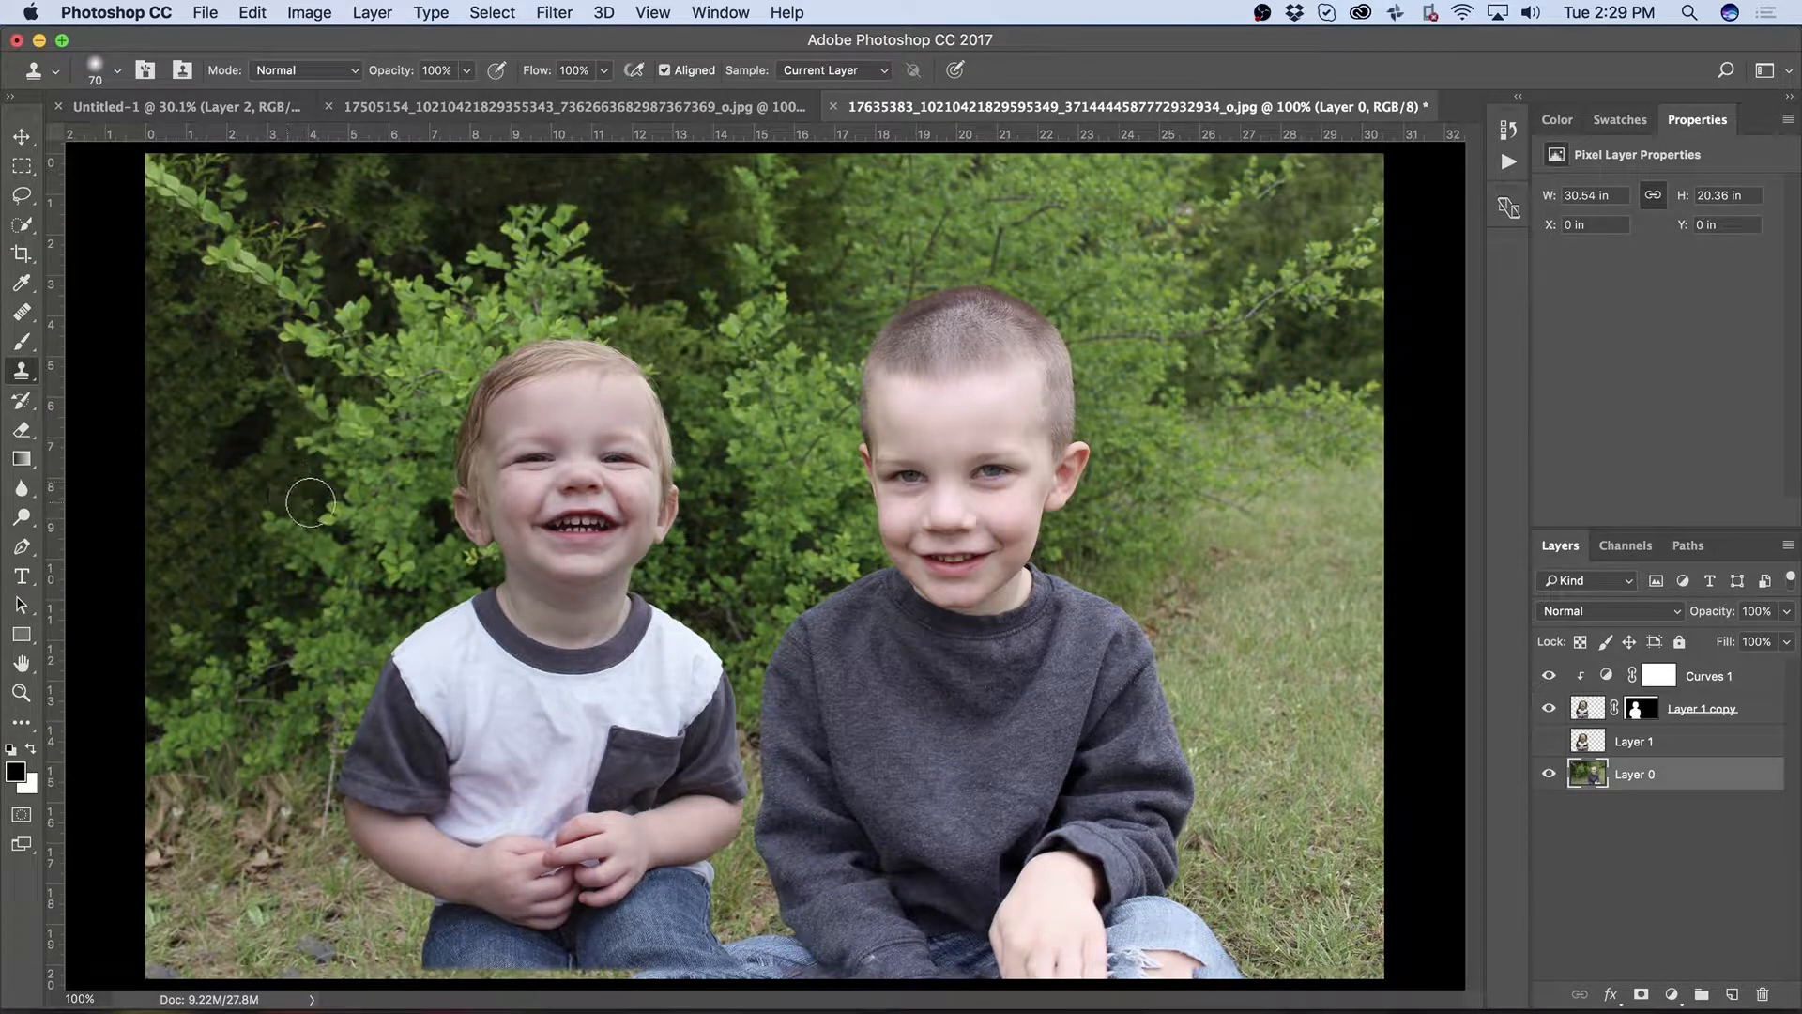
{"action": "left_click", "coordinate": [400, 537], "text": "alt"}
{"action": "mouse_move", "coordinate": [175, 553]}
{"action": "left_mouse_down"}
{"action": "mouse_move", "coordinate": [169, 656]}
{"action": "mouse_move", "coordinate": [166, 468]}
{"action": "mouse_move", "coordinate": [149, 453]}
{"action": "mouse_move", "coordinate": [182, 446]}
{"action": "mouse_move", "coordinate": [197, 381]}
{"action": "mouse_move", "coordinate": [173, 330]}
{"action": "mouse_move", "coordinate": [156, 354]}
{"action": "mouse_move", "coordinate": [153, 326]}
{"action": "mouse_move", "coordinate": [209, 276]}
{"action": "mouse_move", "coordinate": [311, 246]}
{"action": "mouse_move", "coordinate": [254, 278]}
{"action": "mouse_move", "coordinate": [212, 181]}
{"action": "left_mouse_up"}
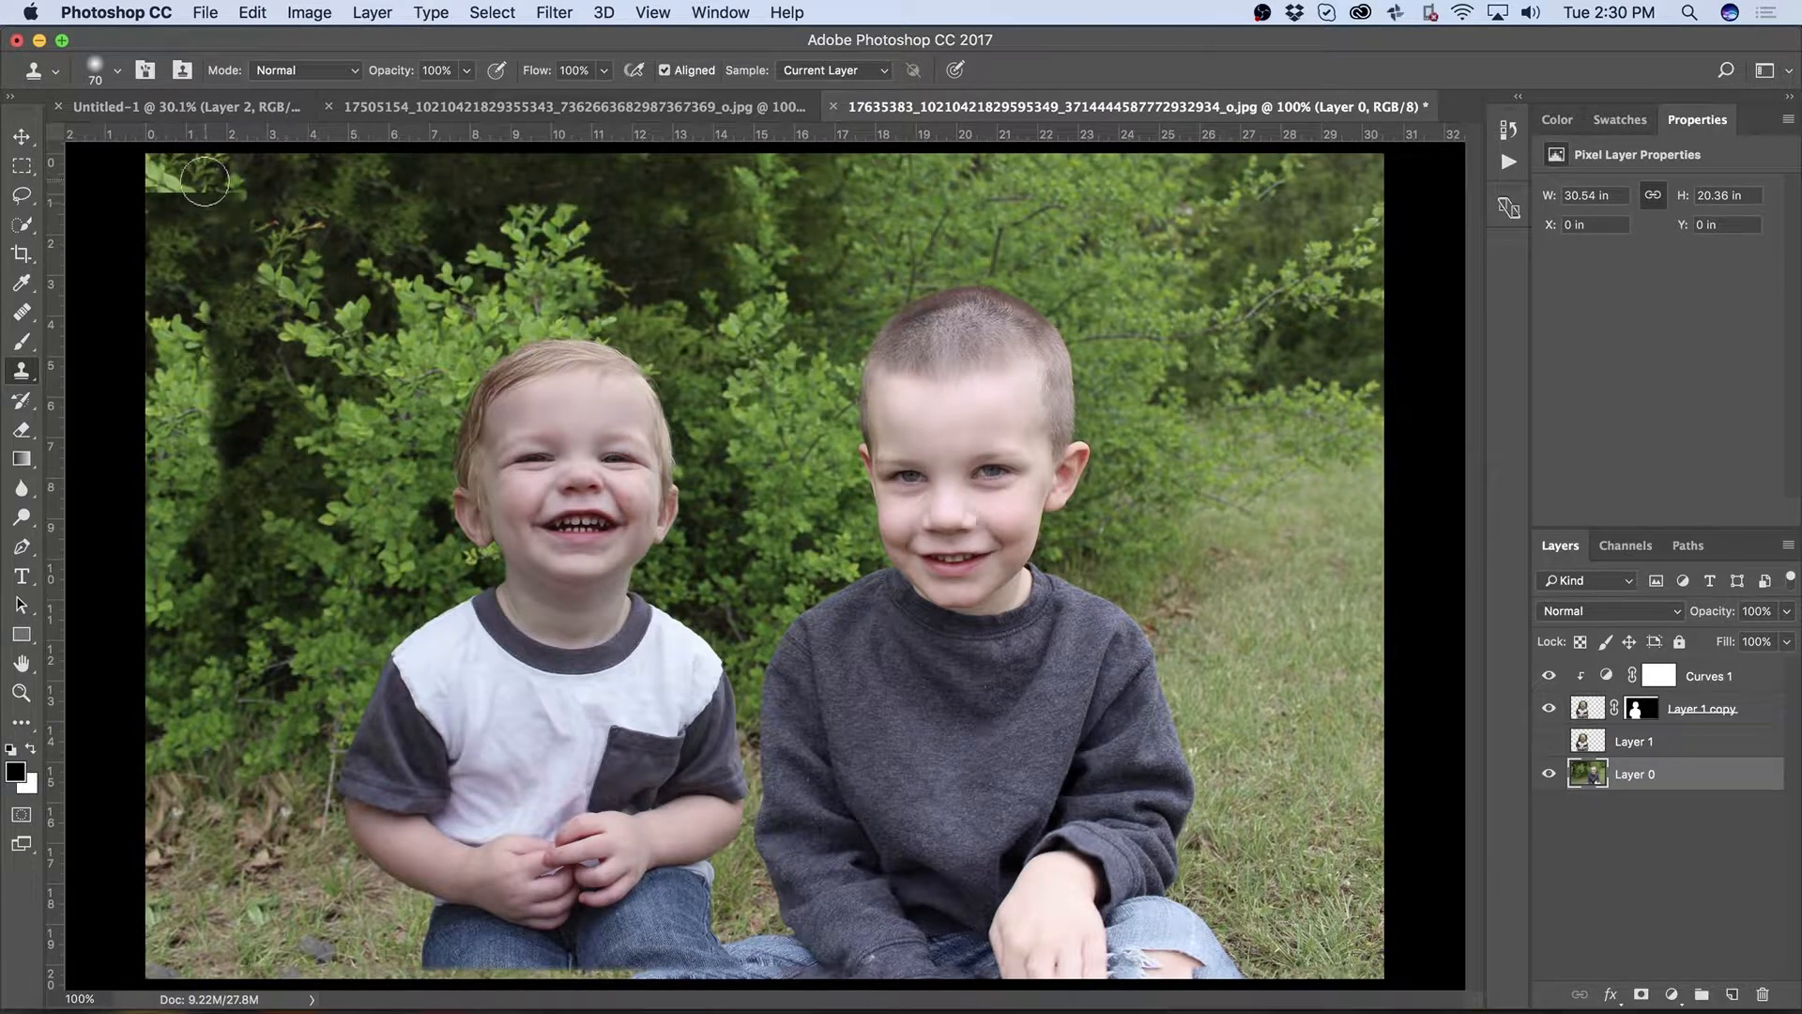
{"action": "mouse_move", "coordinate": [204, 180]}
{"action": "left_mouse_down"}
{"action": "mouse_move", "coordinate": [161, 201]}
{"action": "mouse_move", "coordinate": [220, 192]}
{"action": "mouse_move", "coordinate": [158, 197]}
{"action": "mouse_move", "coordinate": [178, 206]}
{"action": "left_mouse_up"}
{"action": "left_click", "coordinate": [168, 250], "text": "alt"}
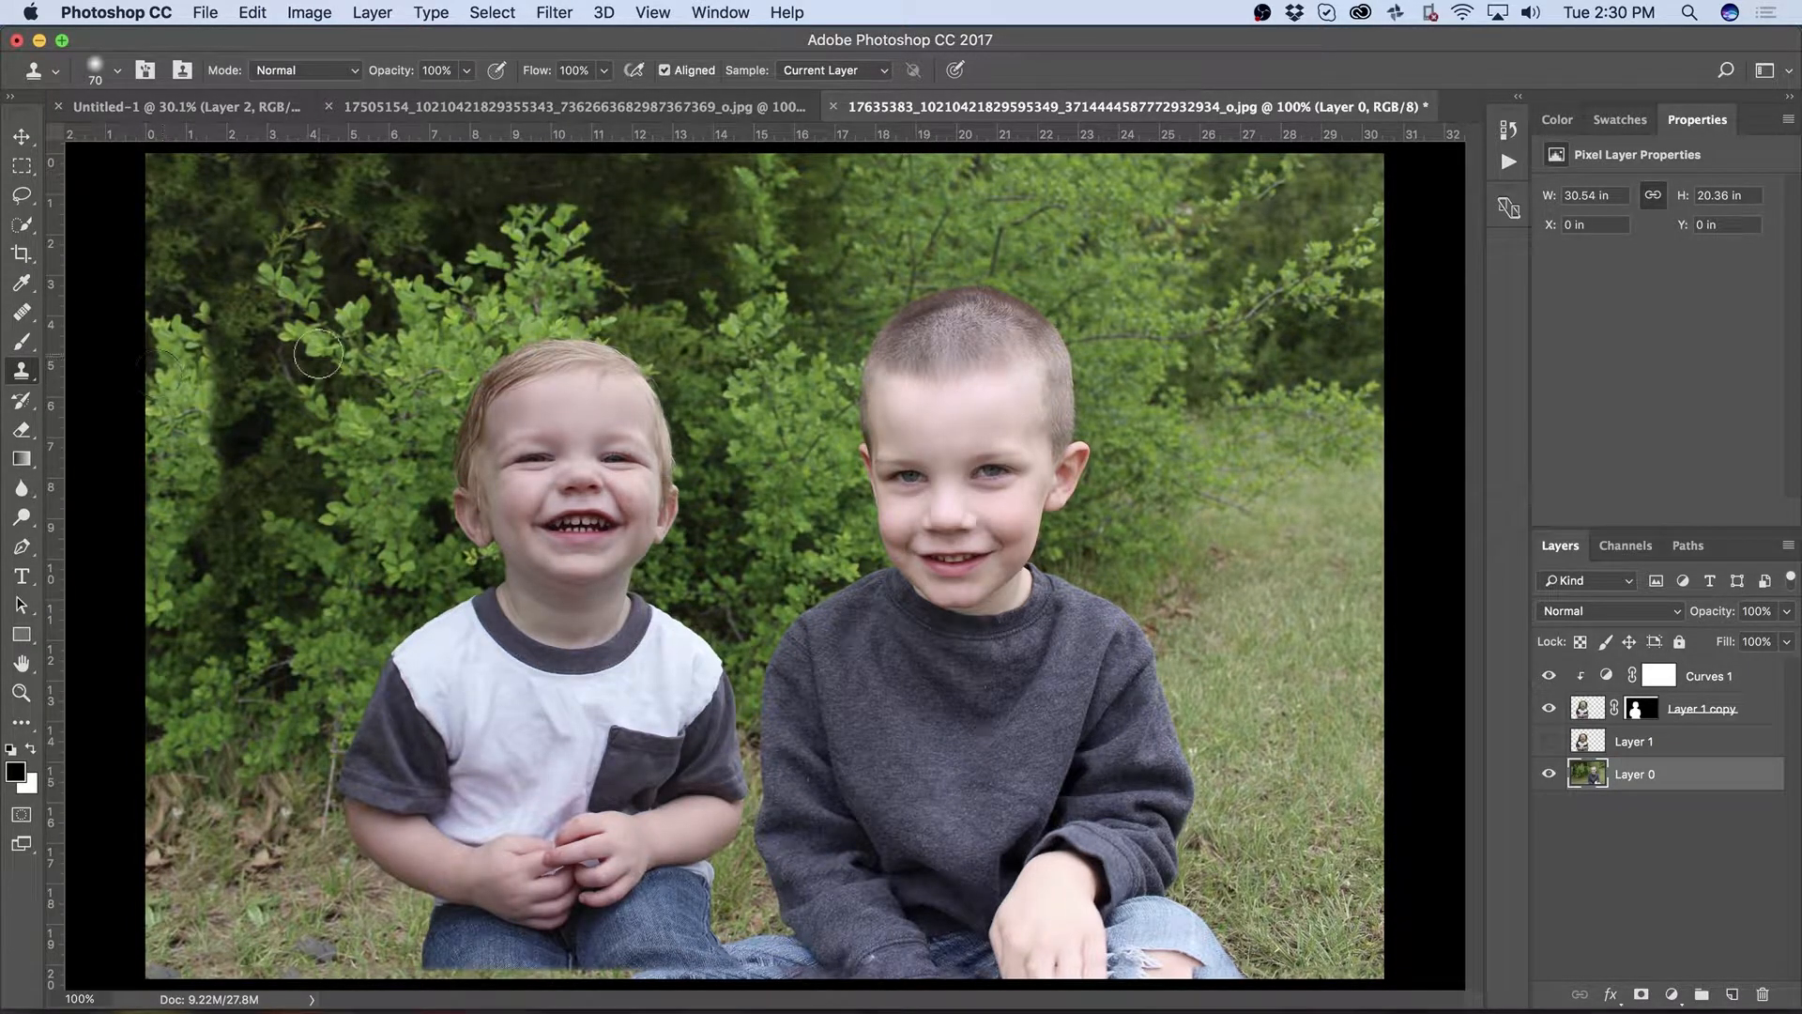
{"action": "mouse_move", "coordinate": [318, 354]}
{"action": "left_mouse_down"}
{"action": "mouse_move", "coordinate": [289, 481]}
{"action": "mouse_move", "coordinate": [294, 437]}
{"action": "mouse_move", "coordinate": [268, 403]}
{"action": "mouse_move", "coordinate": [255, 408]}
{"action": "left_mouse_up"}
Step: Lower the Clone Stamp opacity to 54% and blend the cloned foliage along the photo's left edge into the dark background
{"action": "left_click_drag", "start_coordinate": [414, 59], "coordinate": [371, 80]}
{"action": "mouse_move", "coordinate": [196, 344]}
{"action": "left_mouse_down"}
{"action": "mouse_move", "coordinate": [222, 394]}
{"action": "mouse_move", "coordinate": [207, 512]}
{"action": "mouse_move", "coordinate": [178, 544]}
{"action": "left_mouse_up"}
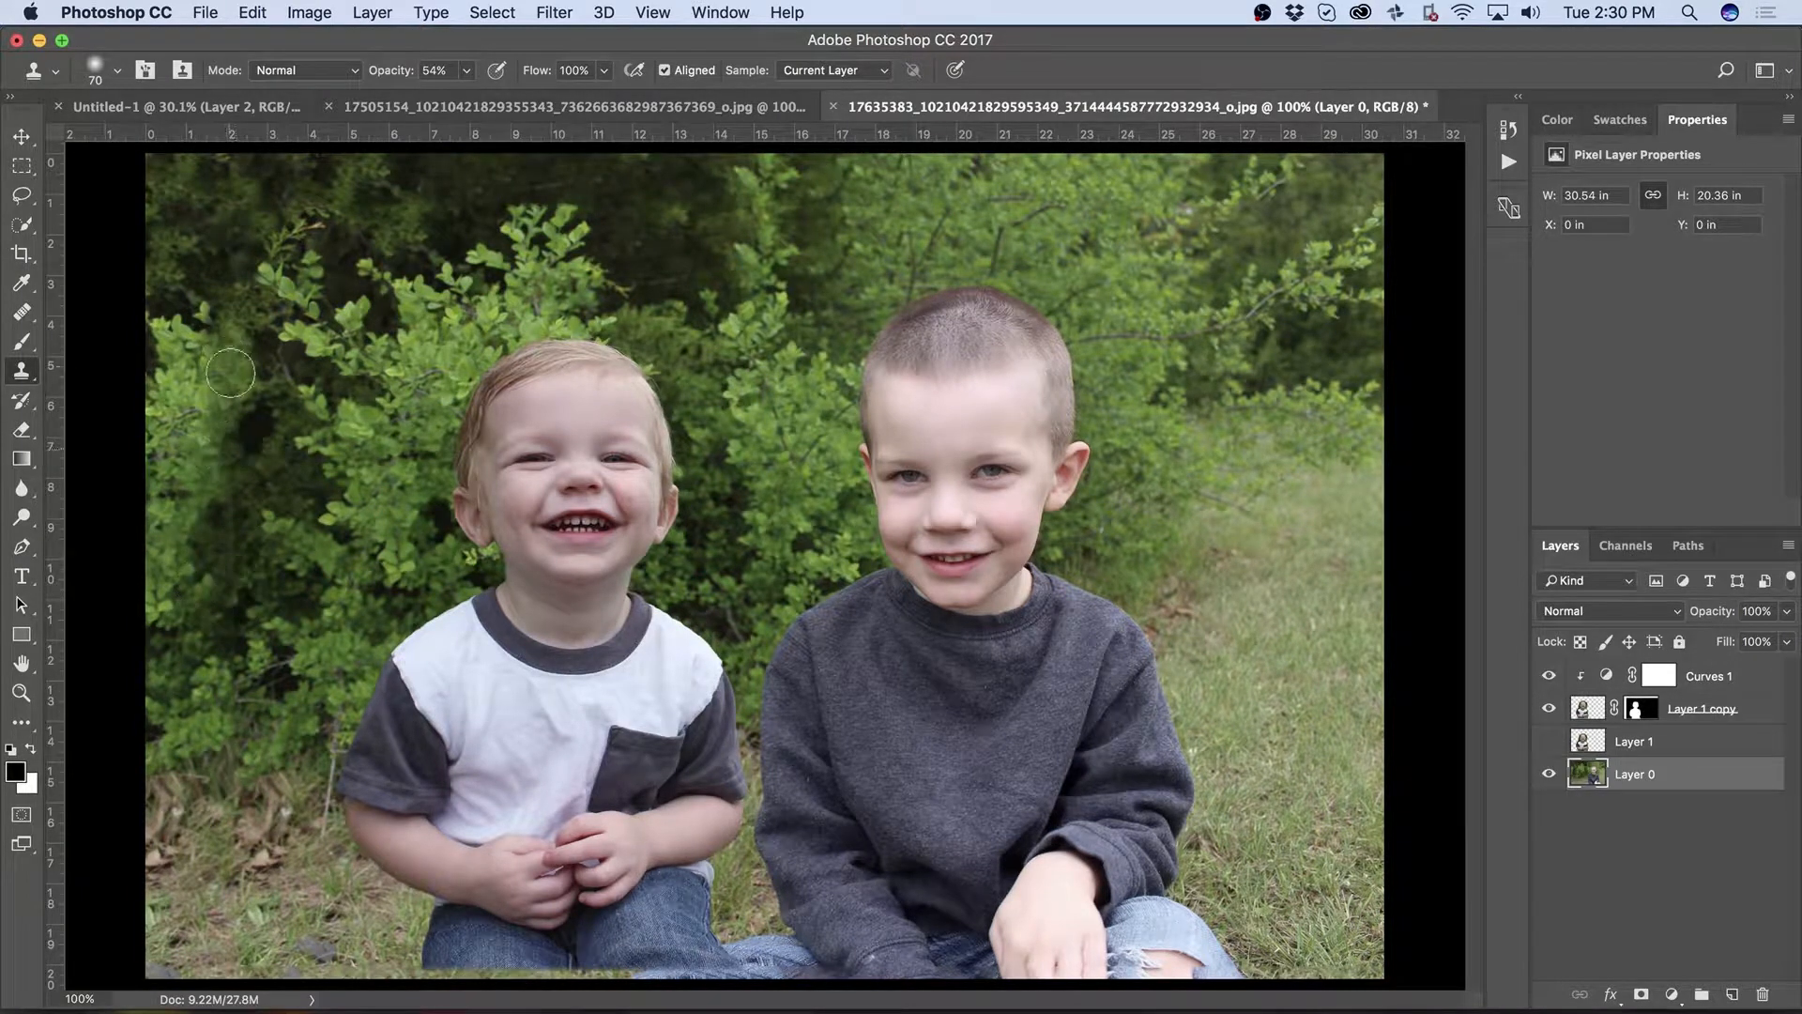
{"action": "mouse_move", "coordinate": [210, 345]}
{"action": "left_mouse_down"}
{"action": "mouse_move", "coordinate": [219, 333]}
{"action": "mouse_move", "coordinate": [222, 474]}
{"action": "mouse_move", "coordinate": [198, 550]}
{"action": "mouse_move", "coordinate": [216, 427]}
{"action": "left_mouse_up"}
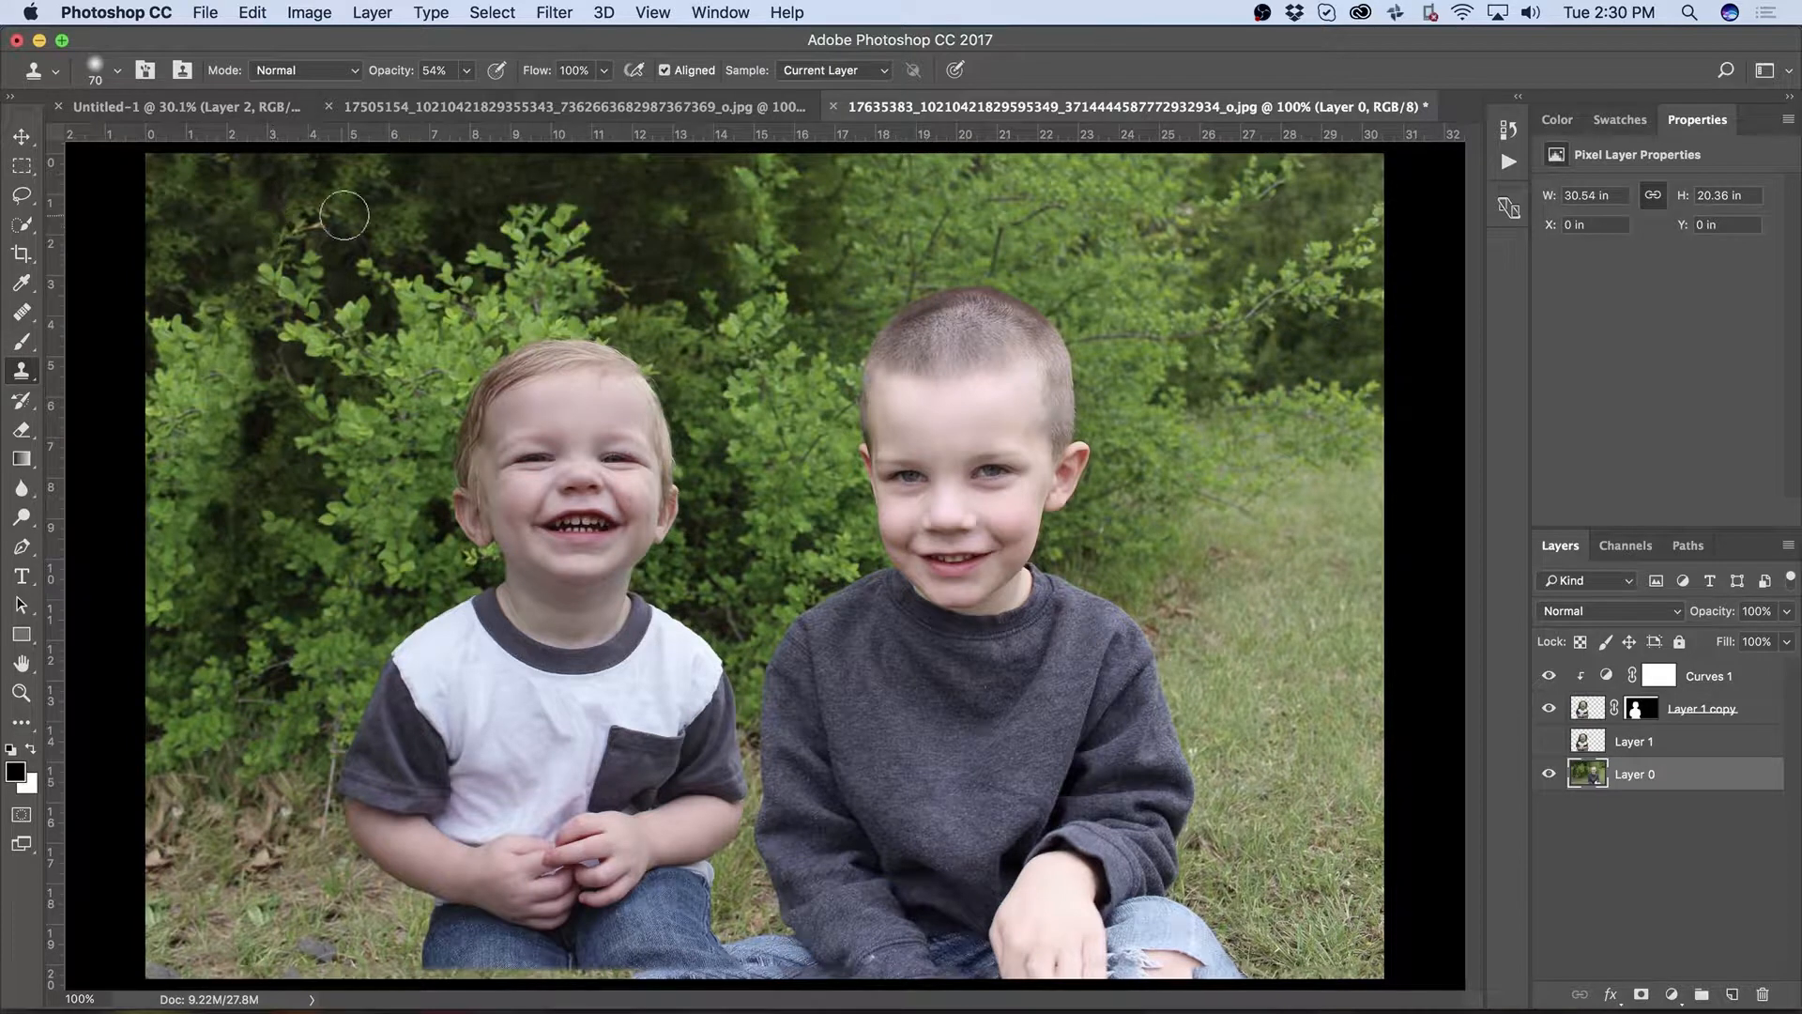
{"action": "left_click", "coordinate": [292, 285], "text": "alt"}
{"action": "mouse_move", "coordinate": [197, 304]}
{"action": "left_mouse_down"}
{"action": "mouse_move", "coordinate": [185, 290]}
{"action": "mouse_move", "coordinate": [197, 322]}
{"action": "left_mouse_up"}
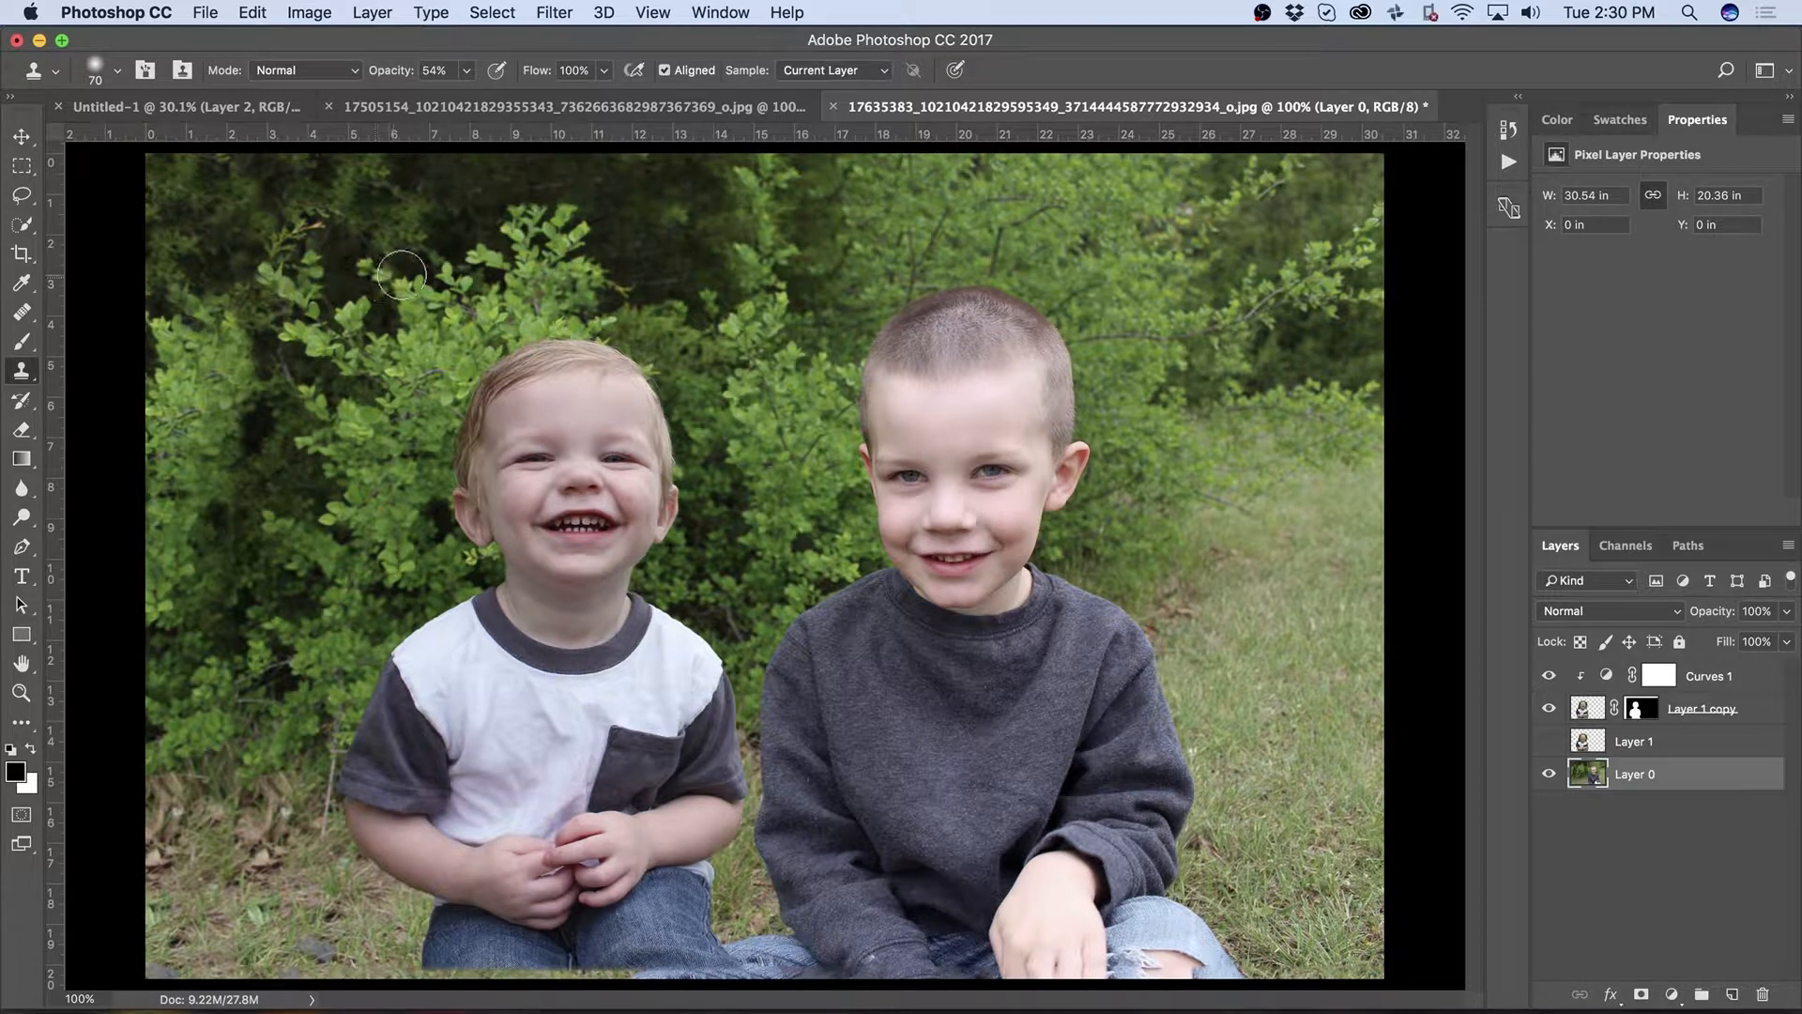
Step: Clone over the leftover branch in the upper-left foliage and retouch the repeated dry leaves and grass beside the younger boy
{"action": "left_click", "coordinate": [373, 224], "text": "alt"}
{"action": "left_click_drag", "start_coordinate": [265, 271], "coordinate": [304, 300]}
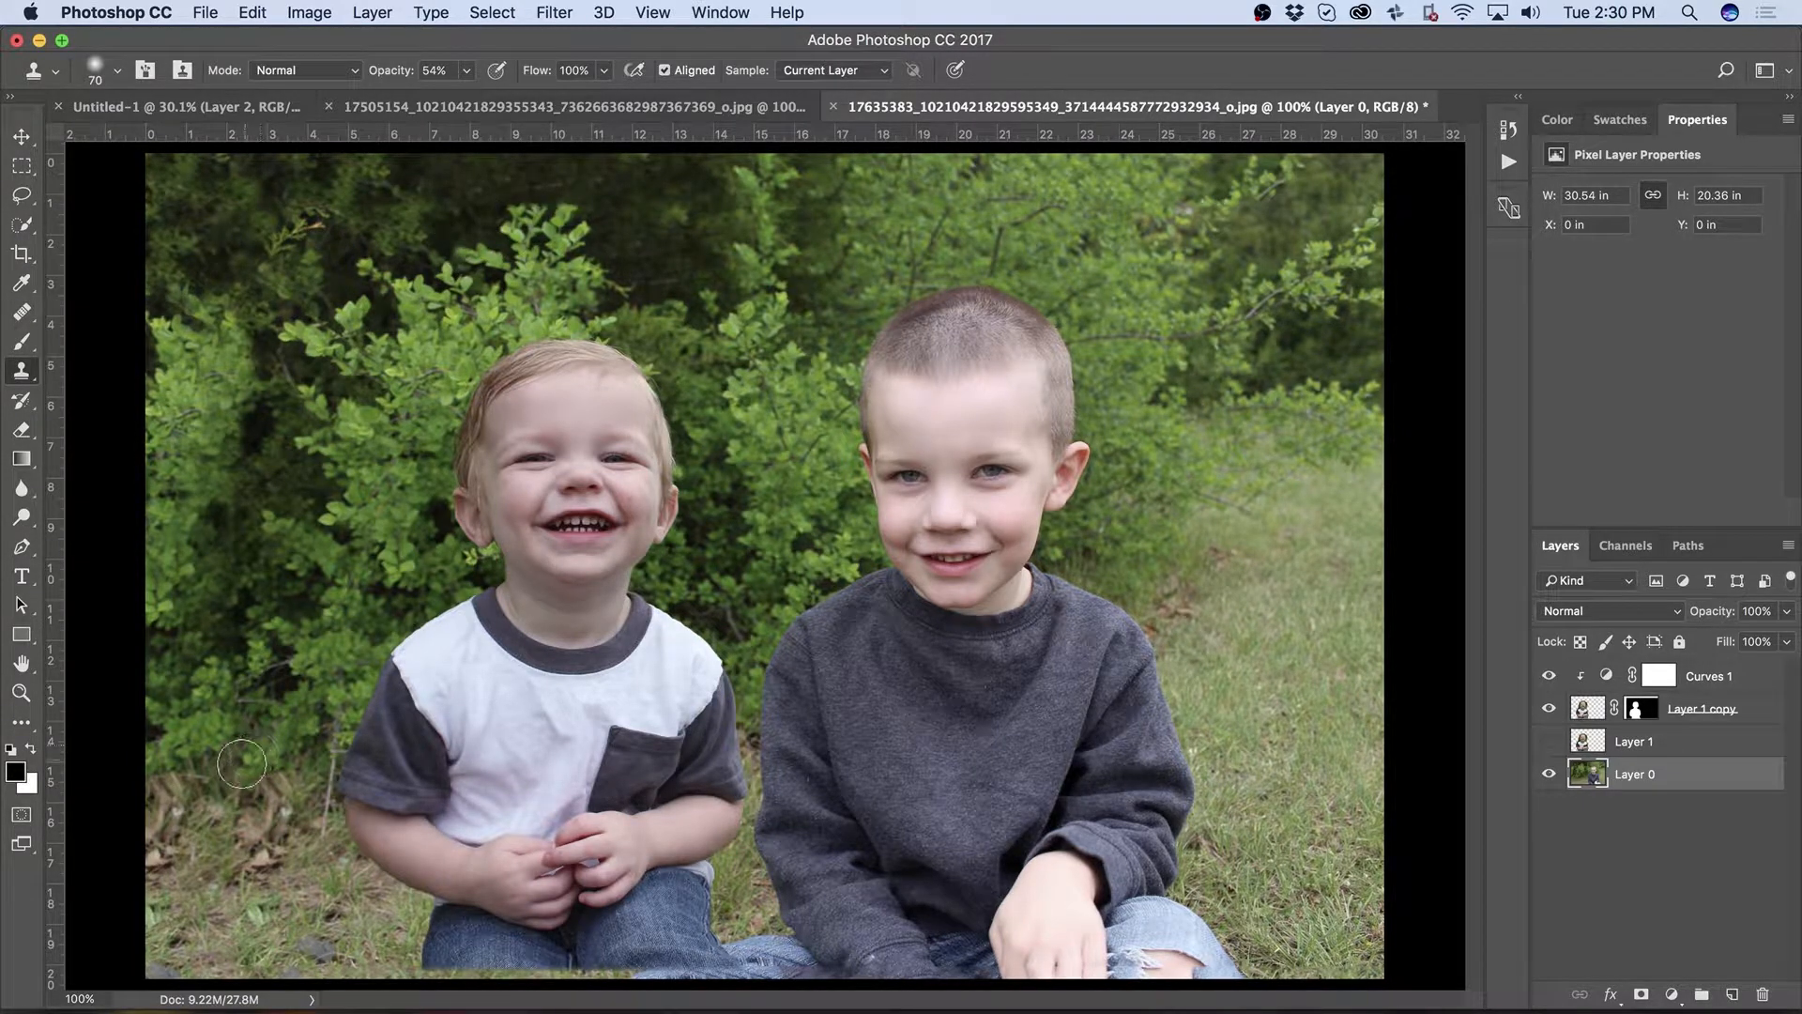
{"action": "mouse_move", "coordinate": [191, 828]}
{"action": "left_mouse_down"}
{"action": "mouse_move", "coordinate": [210, 857]}
{"action": "mouse_move", "coordinate": [221, 845]}
{"action": "mouse_move", "coordinate": [183, 815]}
{"action": "left_mouse_up"}
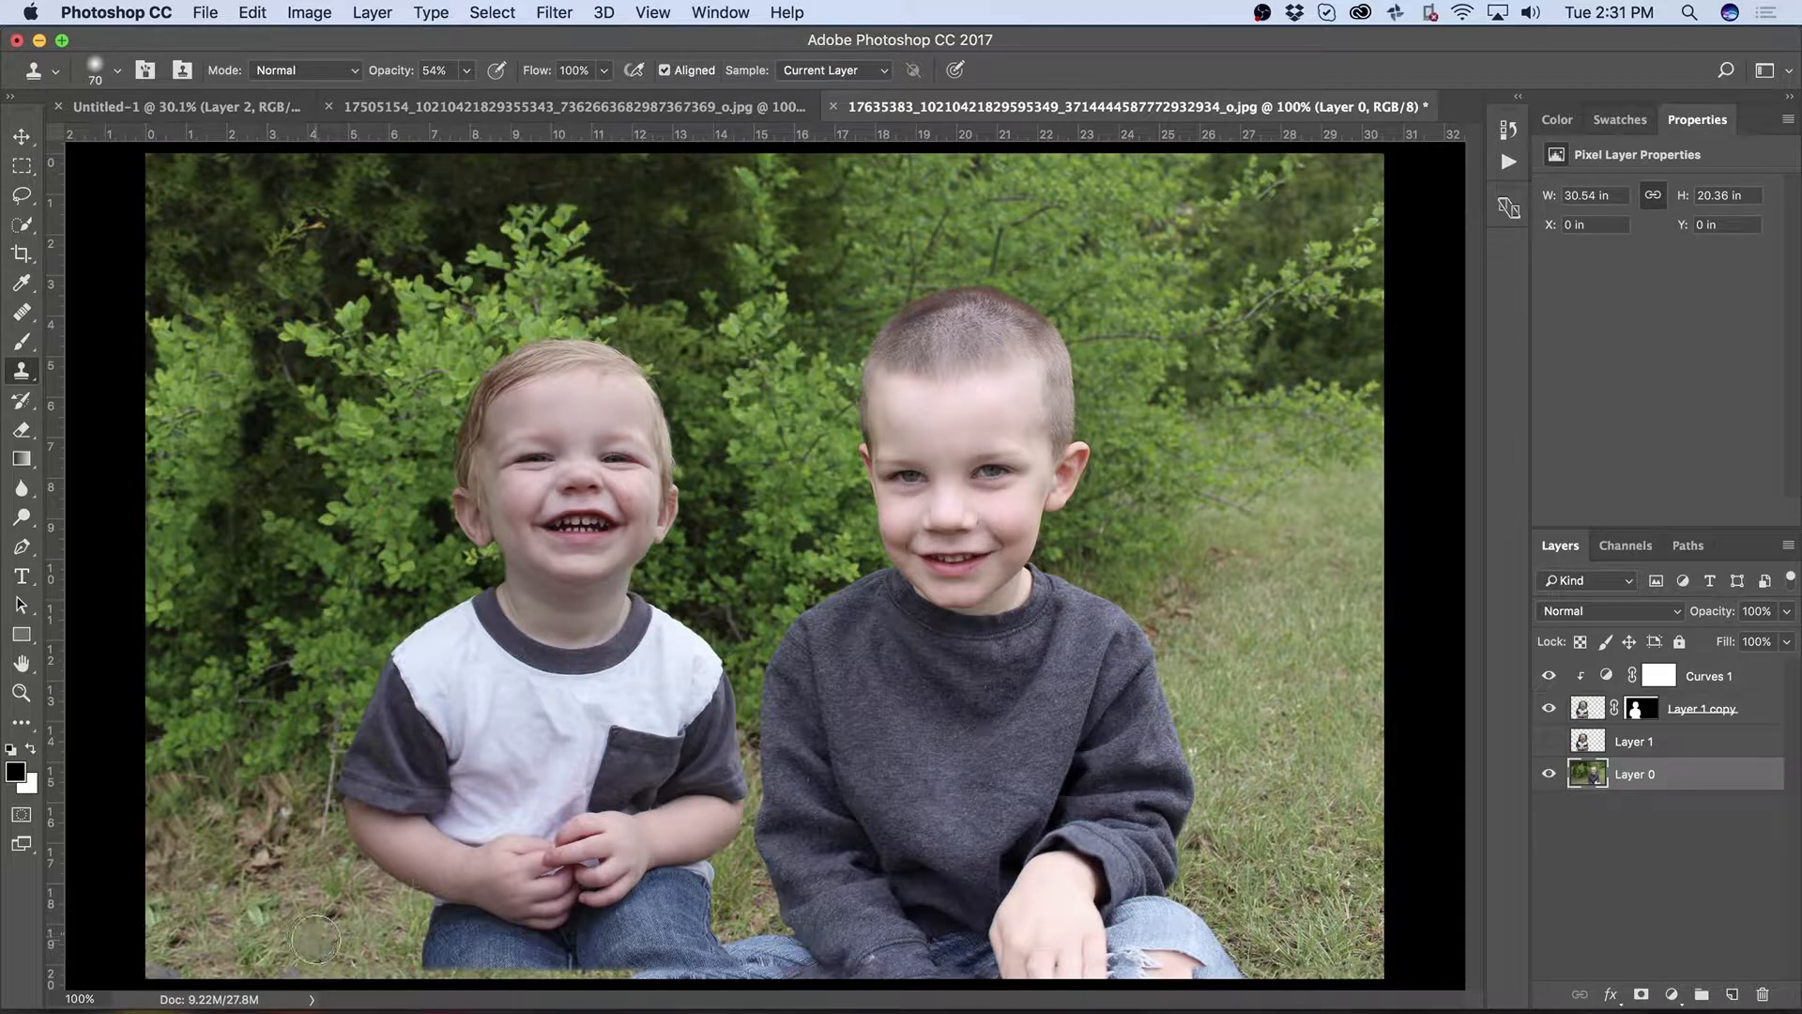
{"action": "left_click_drag", "start_coordinate": [371, 939], "coordinate": [418, 948]}
Step: Crop the photo slightly tighter at the 3 by 2 ratio, trimming the outer edges
{"action": "left_click", "coordinate": [21, 254]}
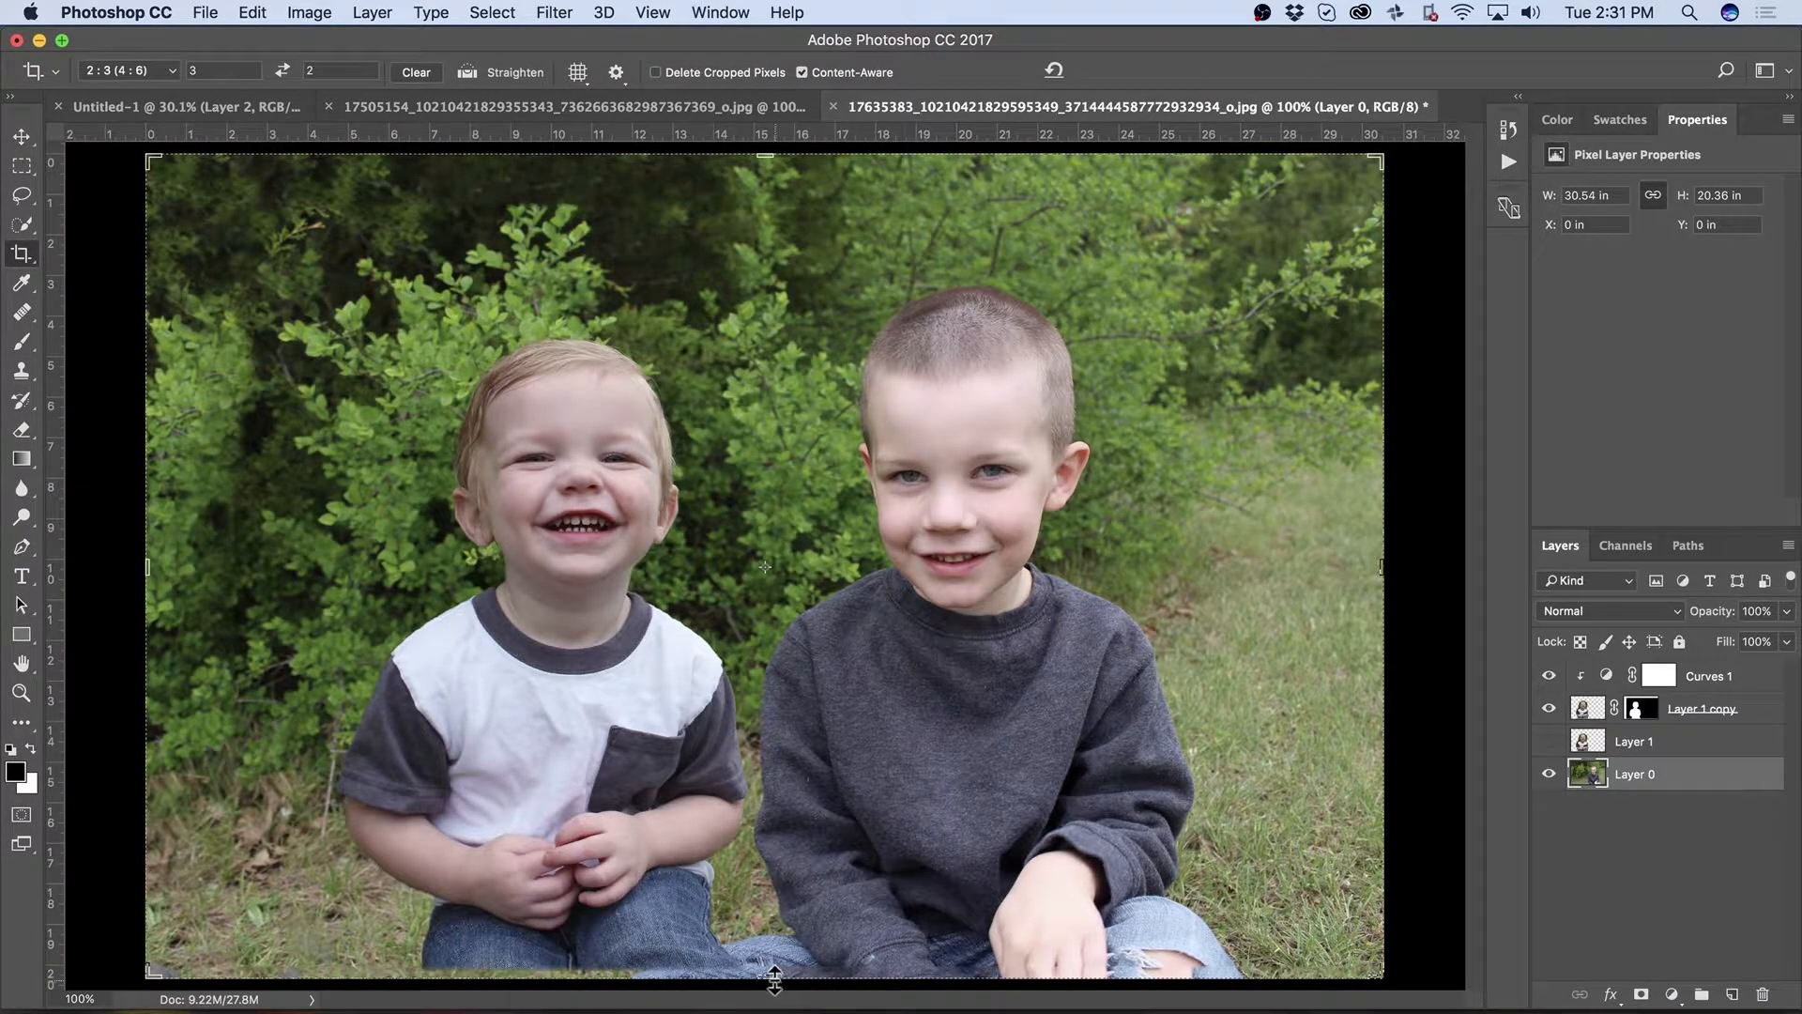
{"action": "mouse_move", "coordinate": [775, 979]}
{"action": "left_mouse_down"}
{"action": "mouse_move", "coordinate": [786, 943]}
{"action": "mouse_move", "coordinate": [793, 976]}
{"action": "left_mouse_up"}
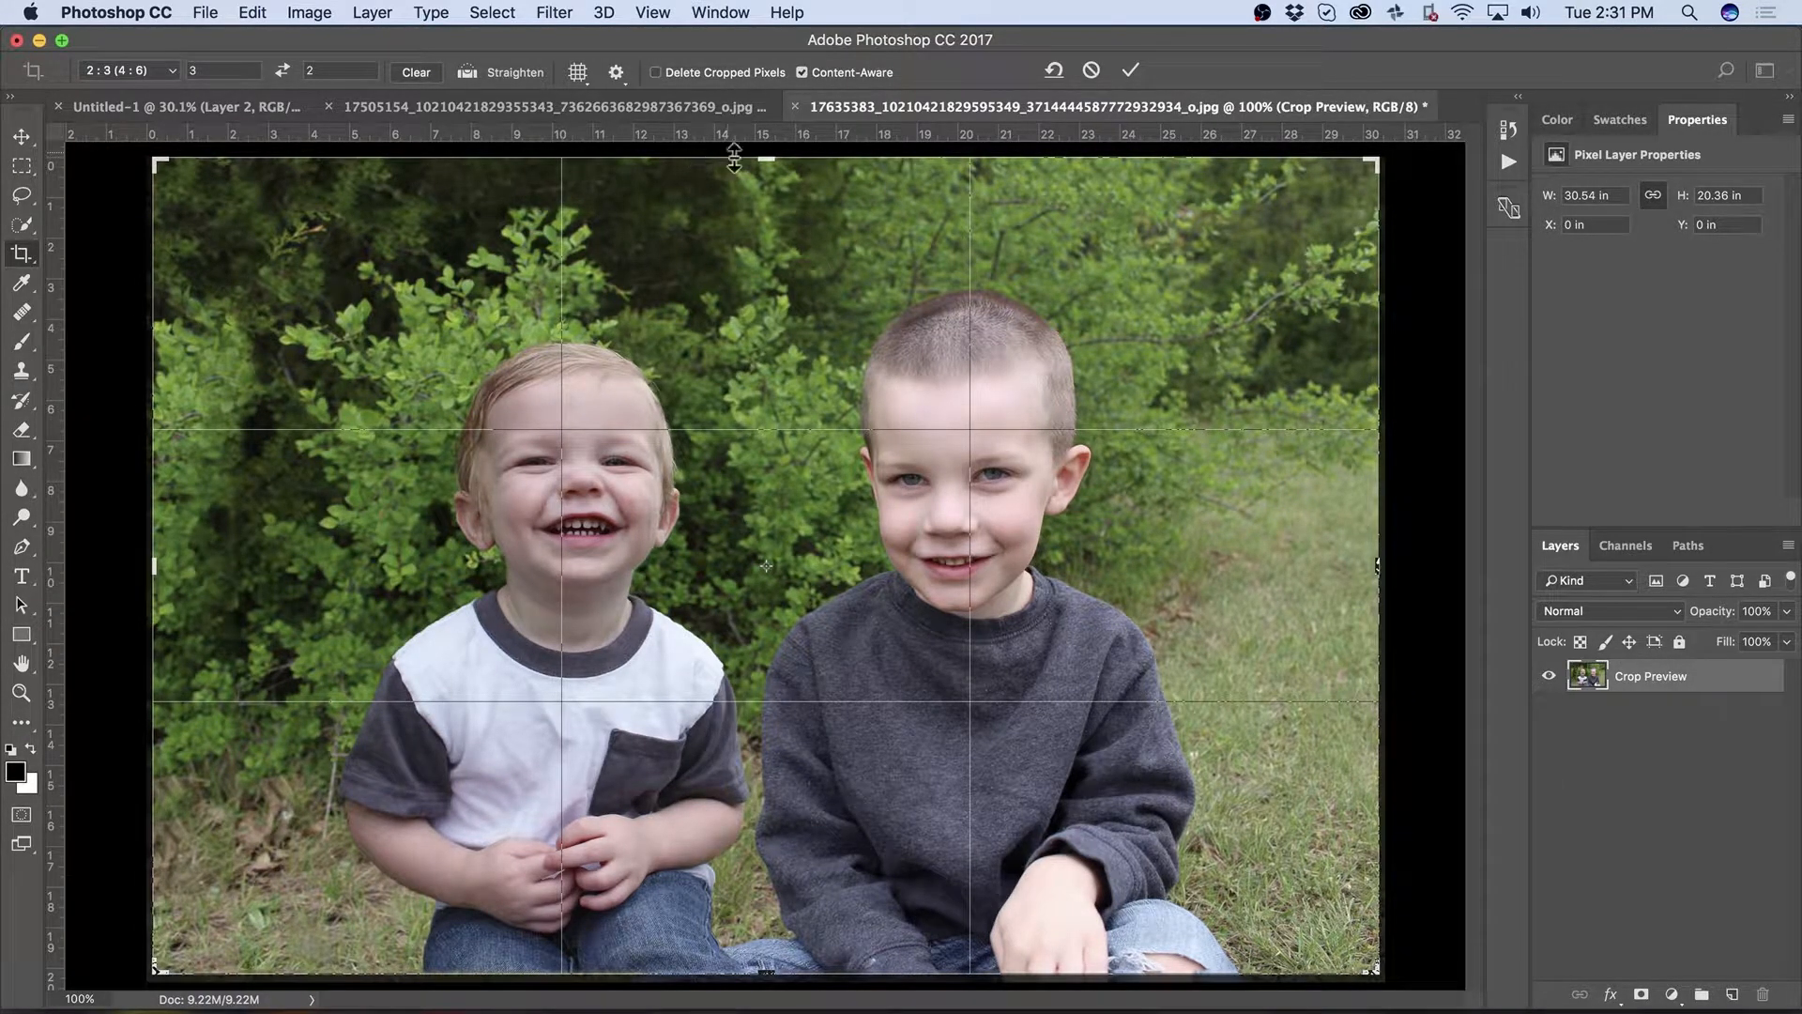
{"action": "left_click_drag", "start_coordinate": [765, 161], "coordinate": [765, 170]}
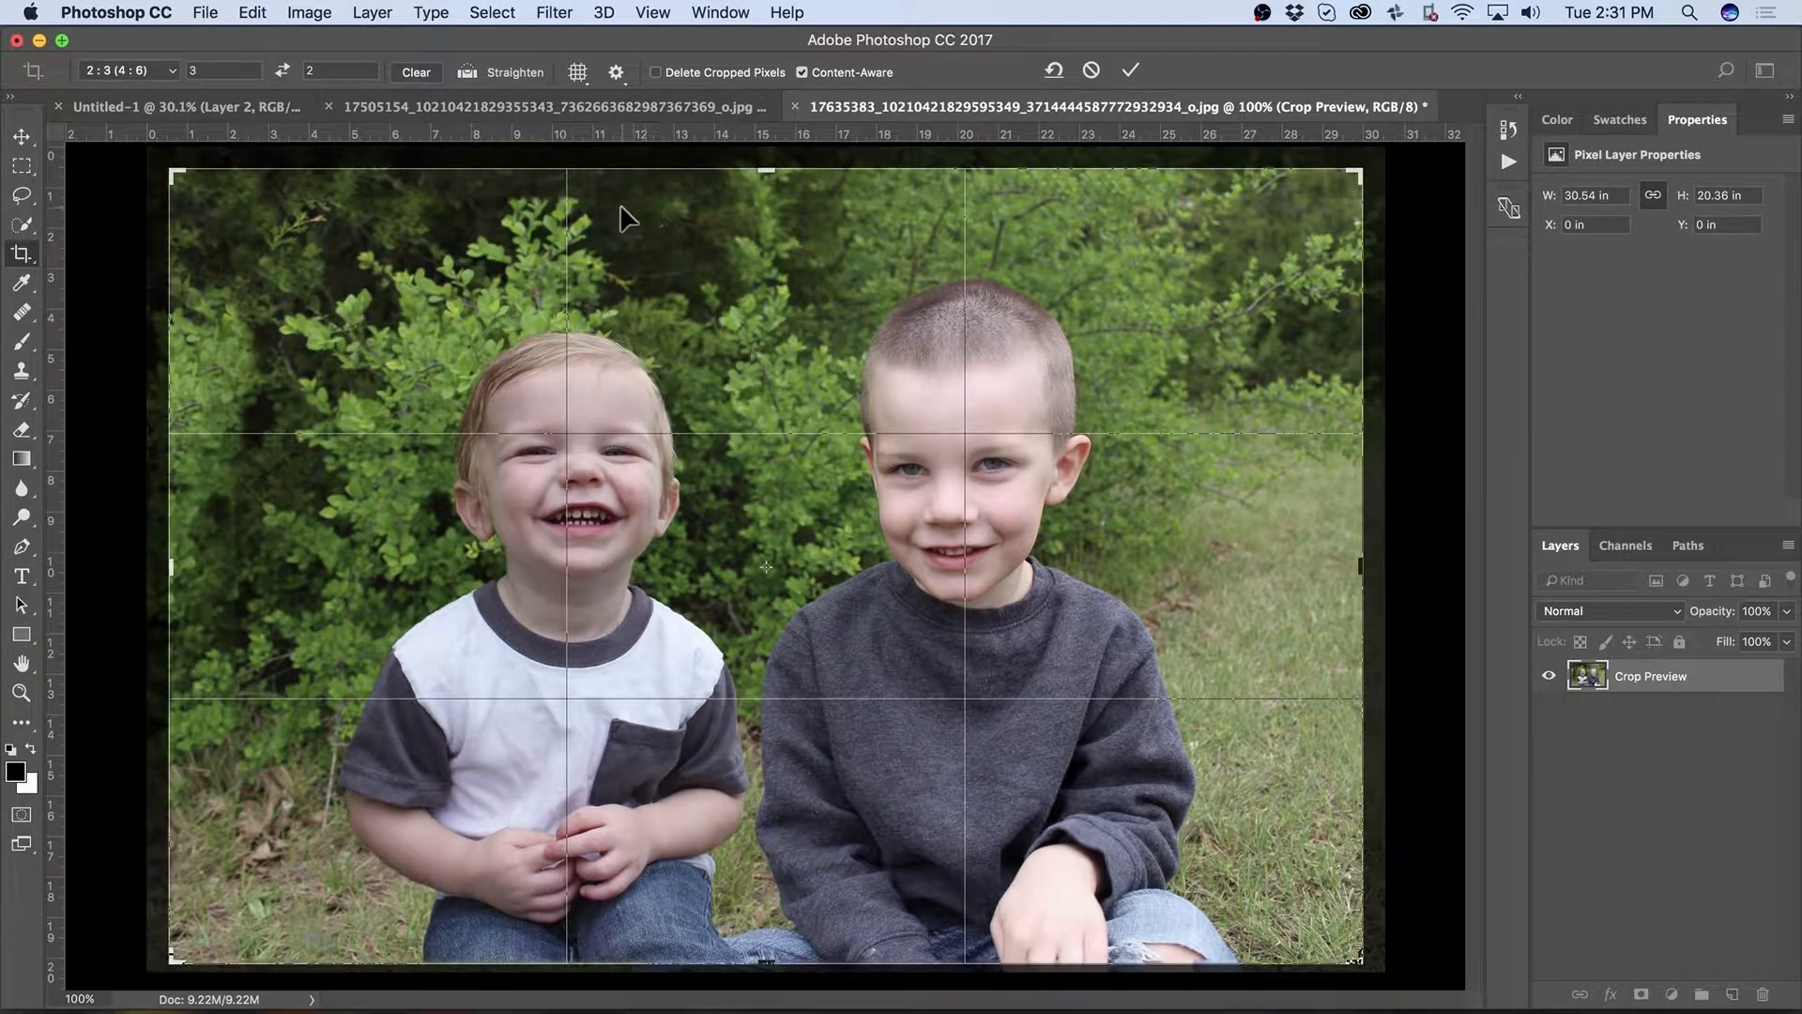
{"action": "key", "text": "Return"}
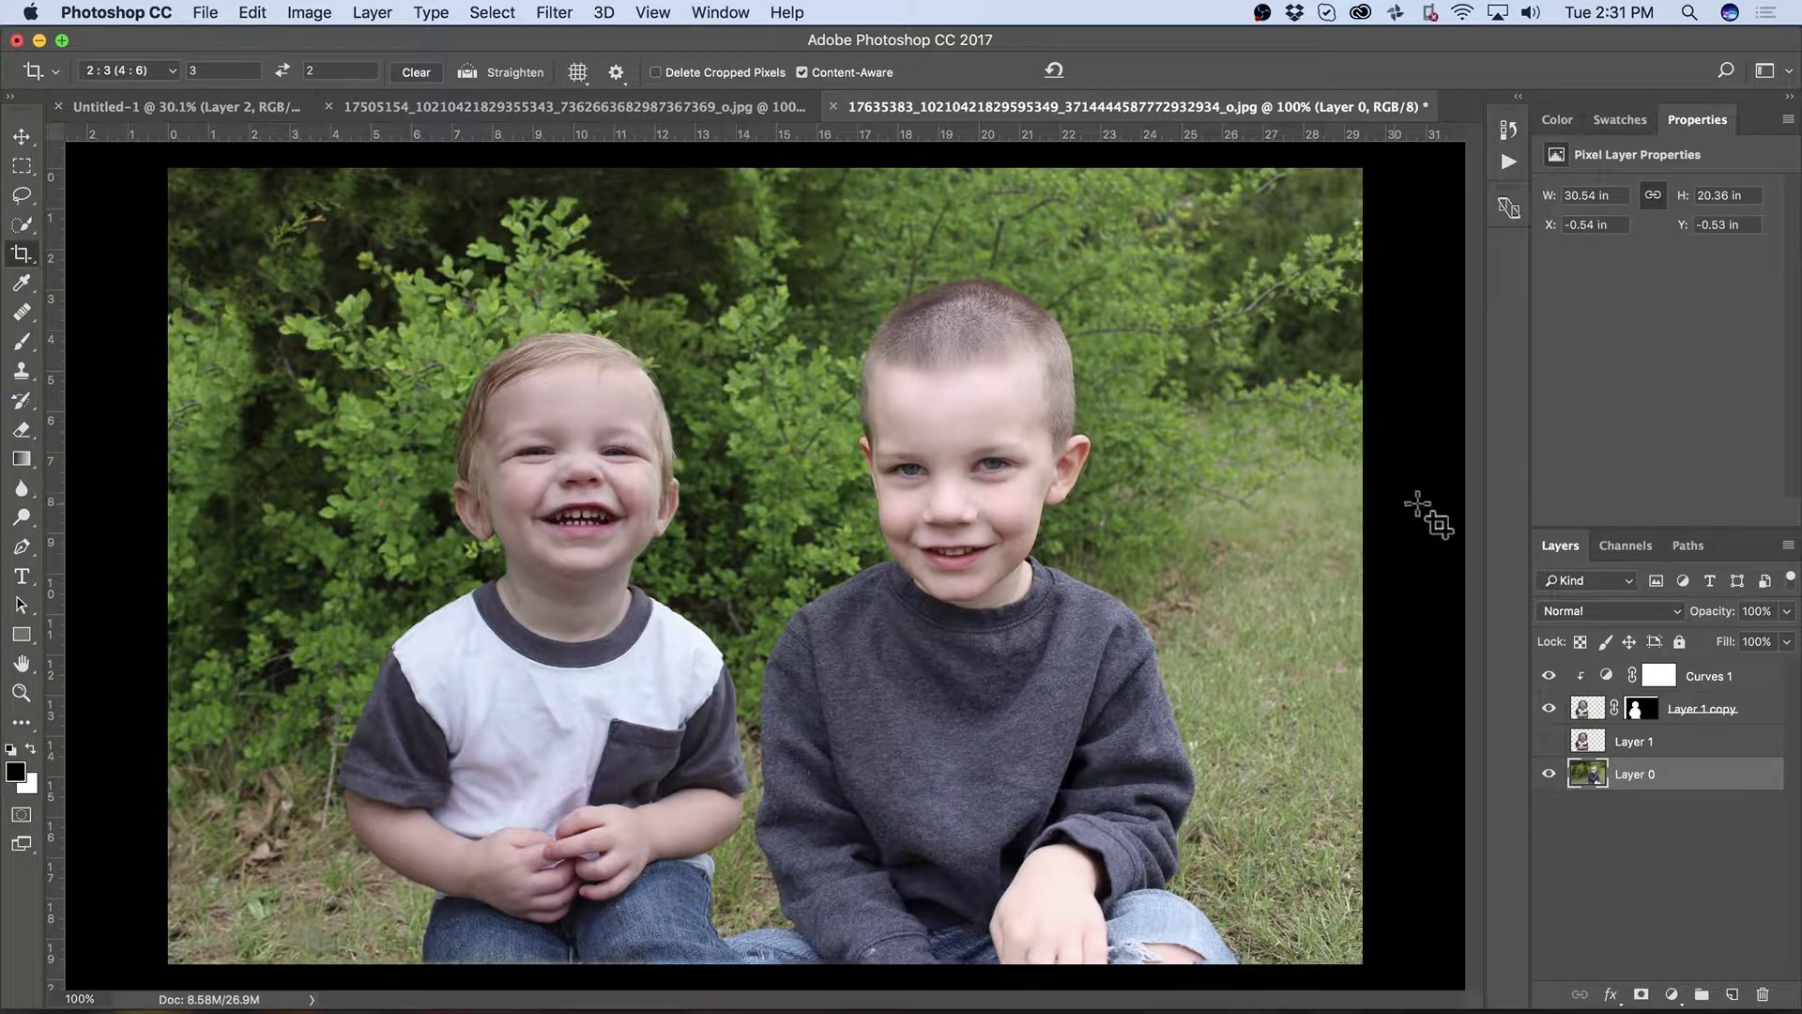
Step: Crop the photo tighter again, trimming the uneven strip below the younger boy's jeans and reducing the space above the boys
{"action": "left_click", "coordinate": [1735, 675]}
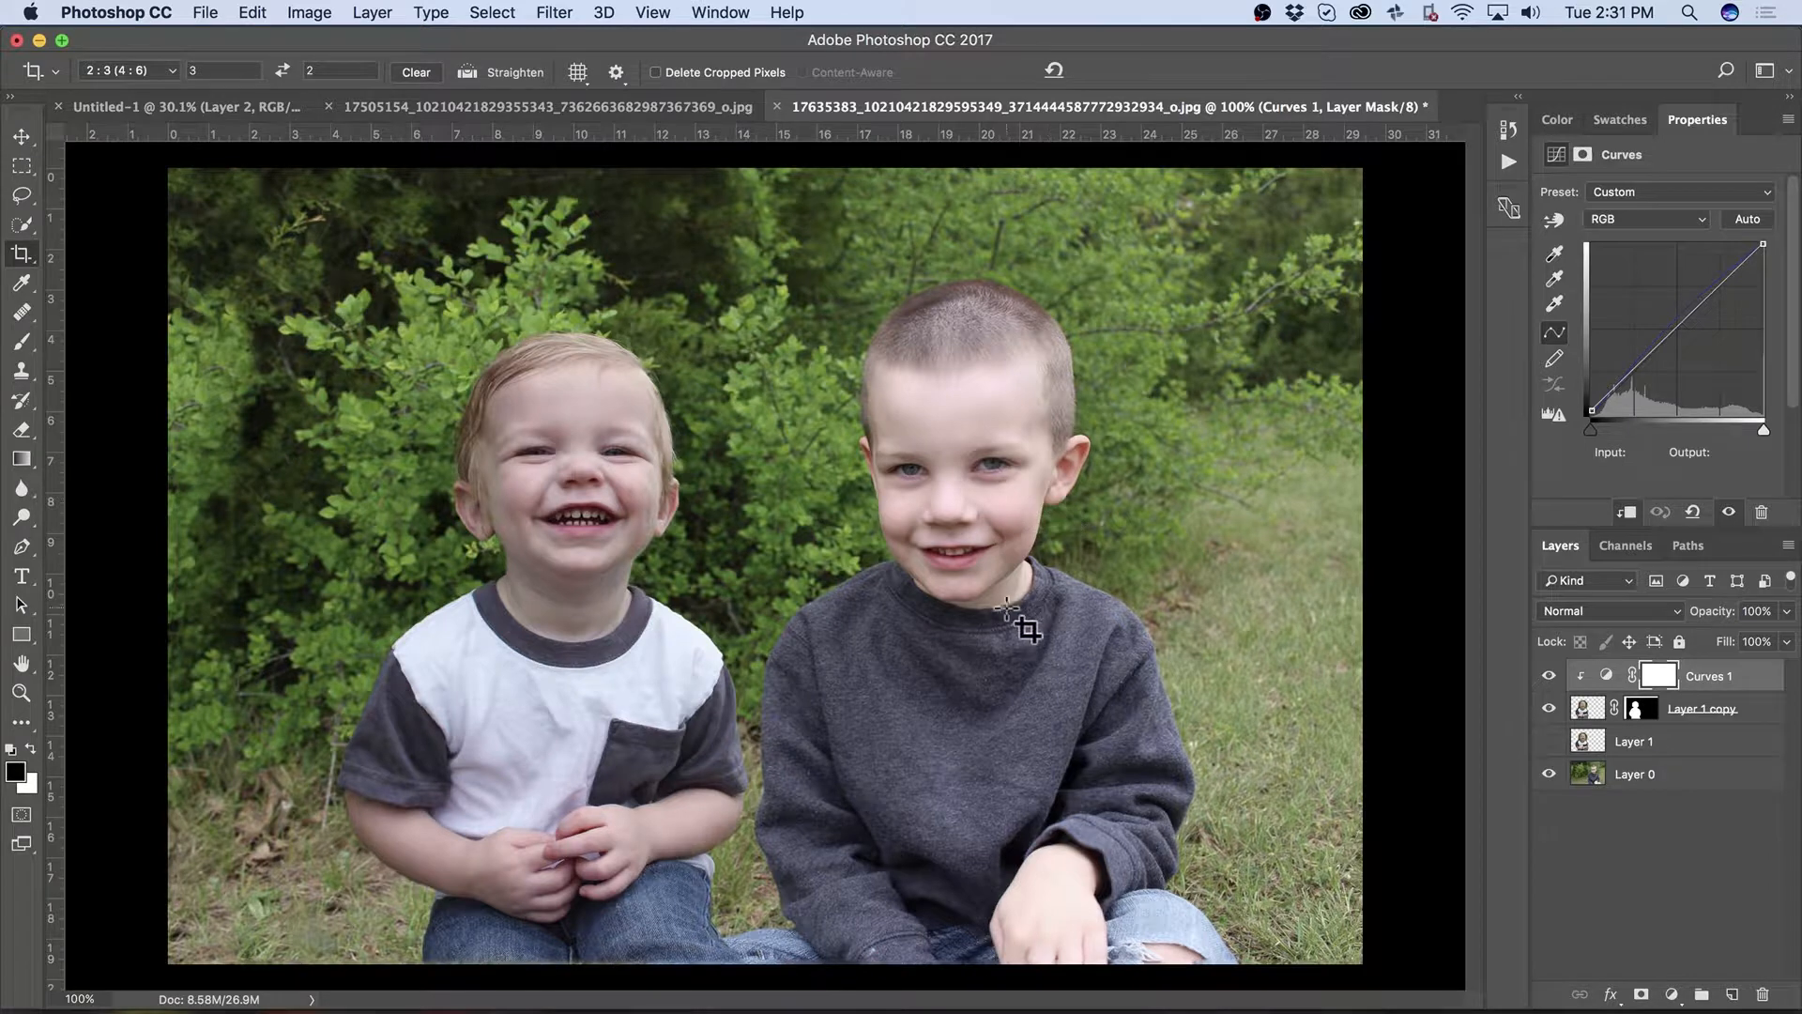
{"action": "left_click", "coordinate": [1205, 632]}
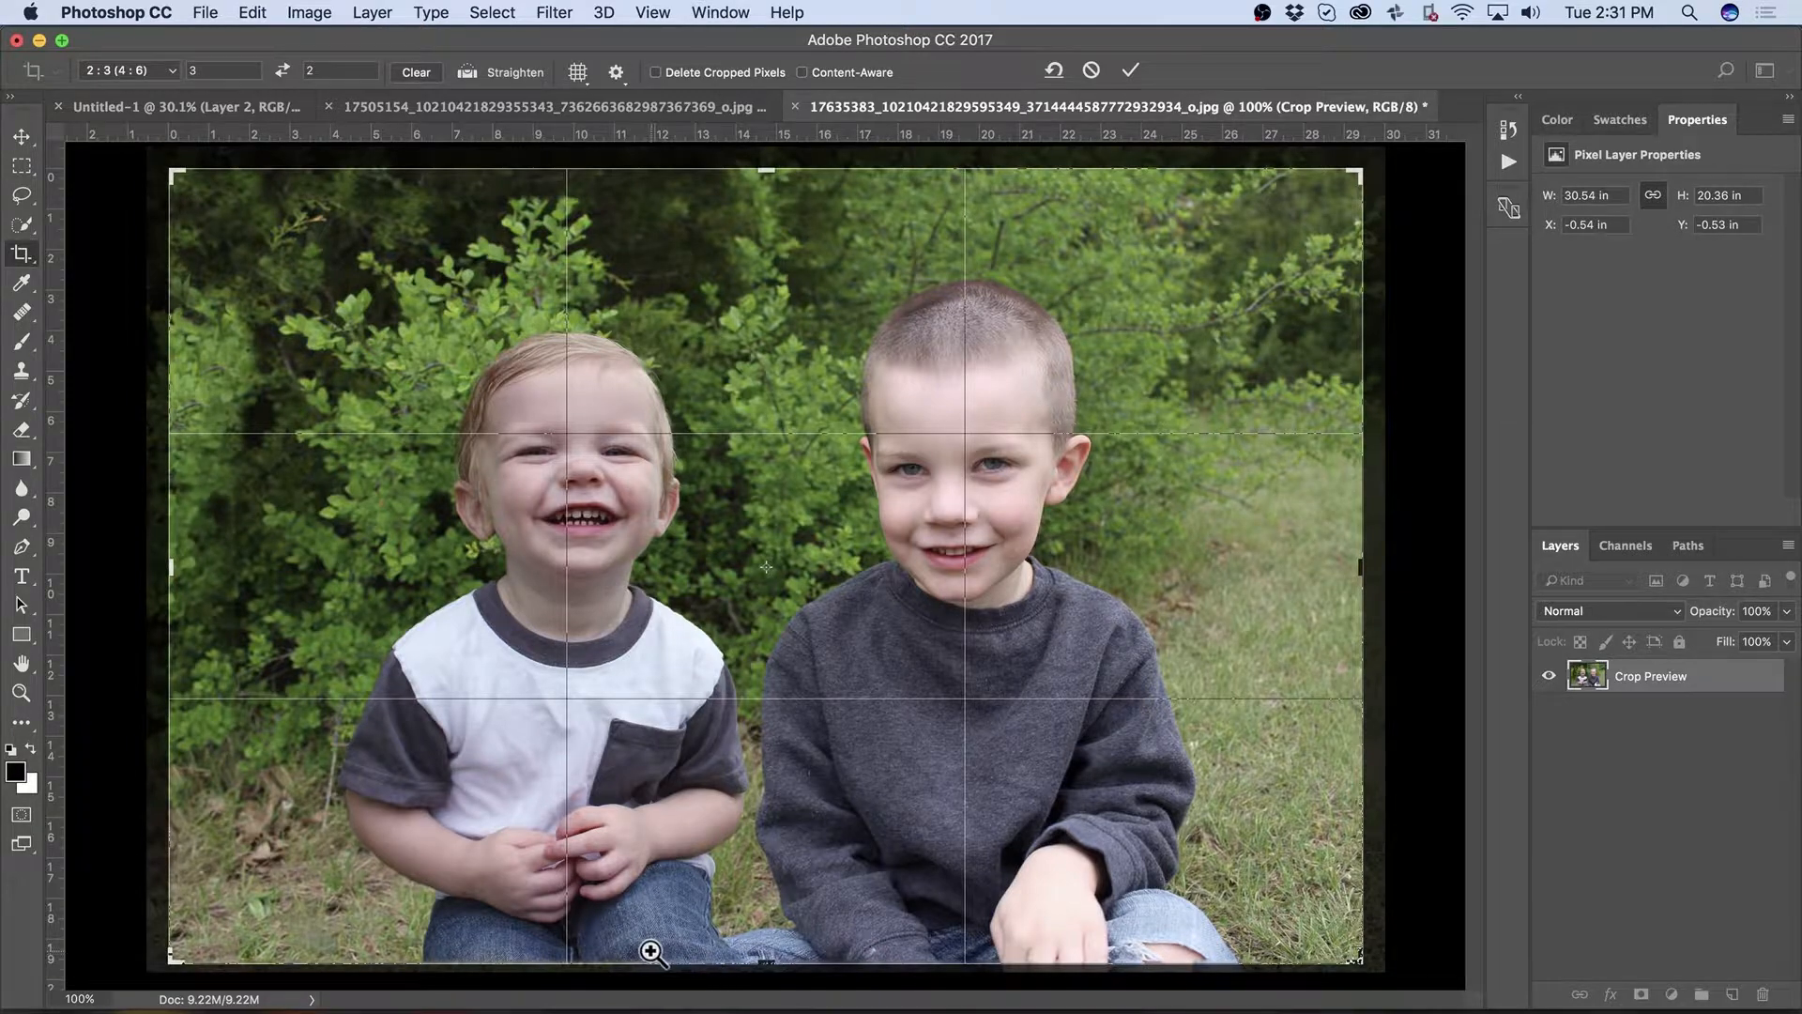
{"action": "left_click_drag", "start_coordinate": [653, 954], "coordinate": [745, 930]}
{"action": "left_click_drag", "start_coordinate": [772, 855], "coordinate": [766, 758]}
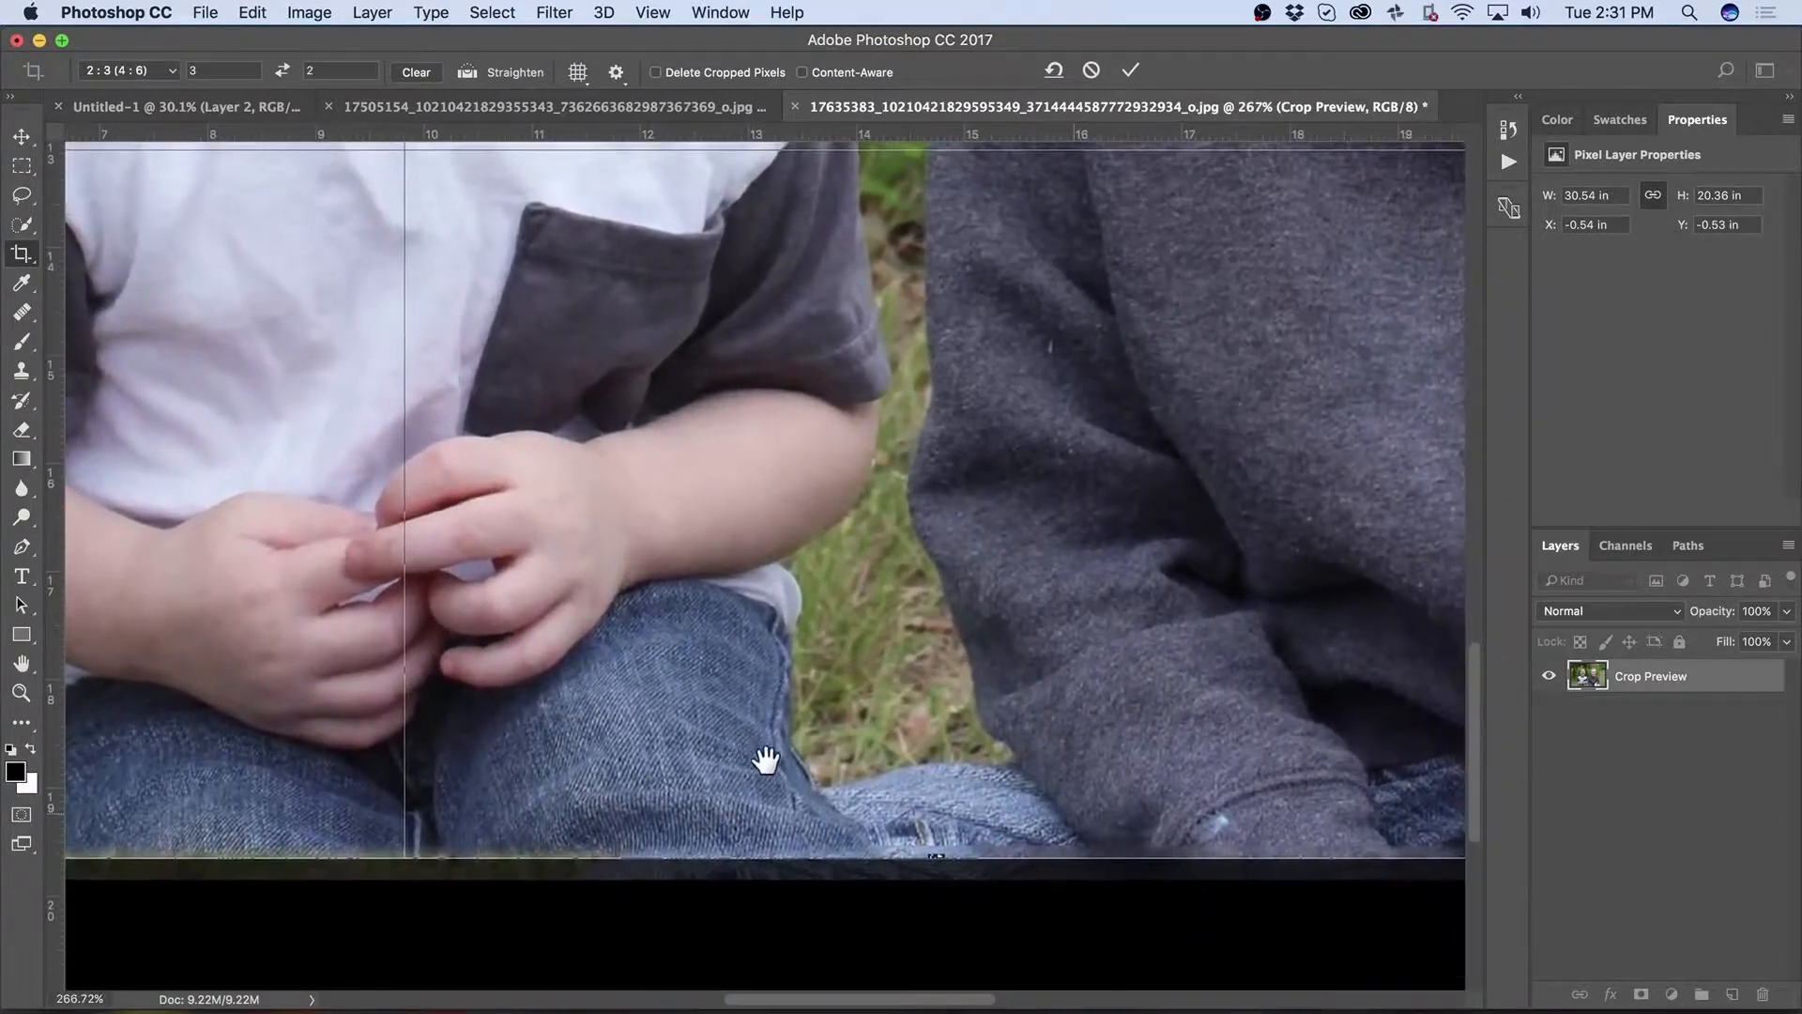
{"action": "left_click_drag", "start_coordinate": [931, 852], "coordinate": [936, 846]}
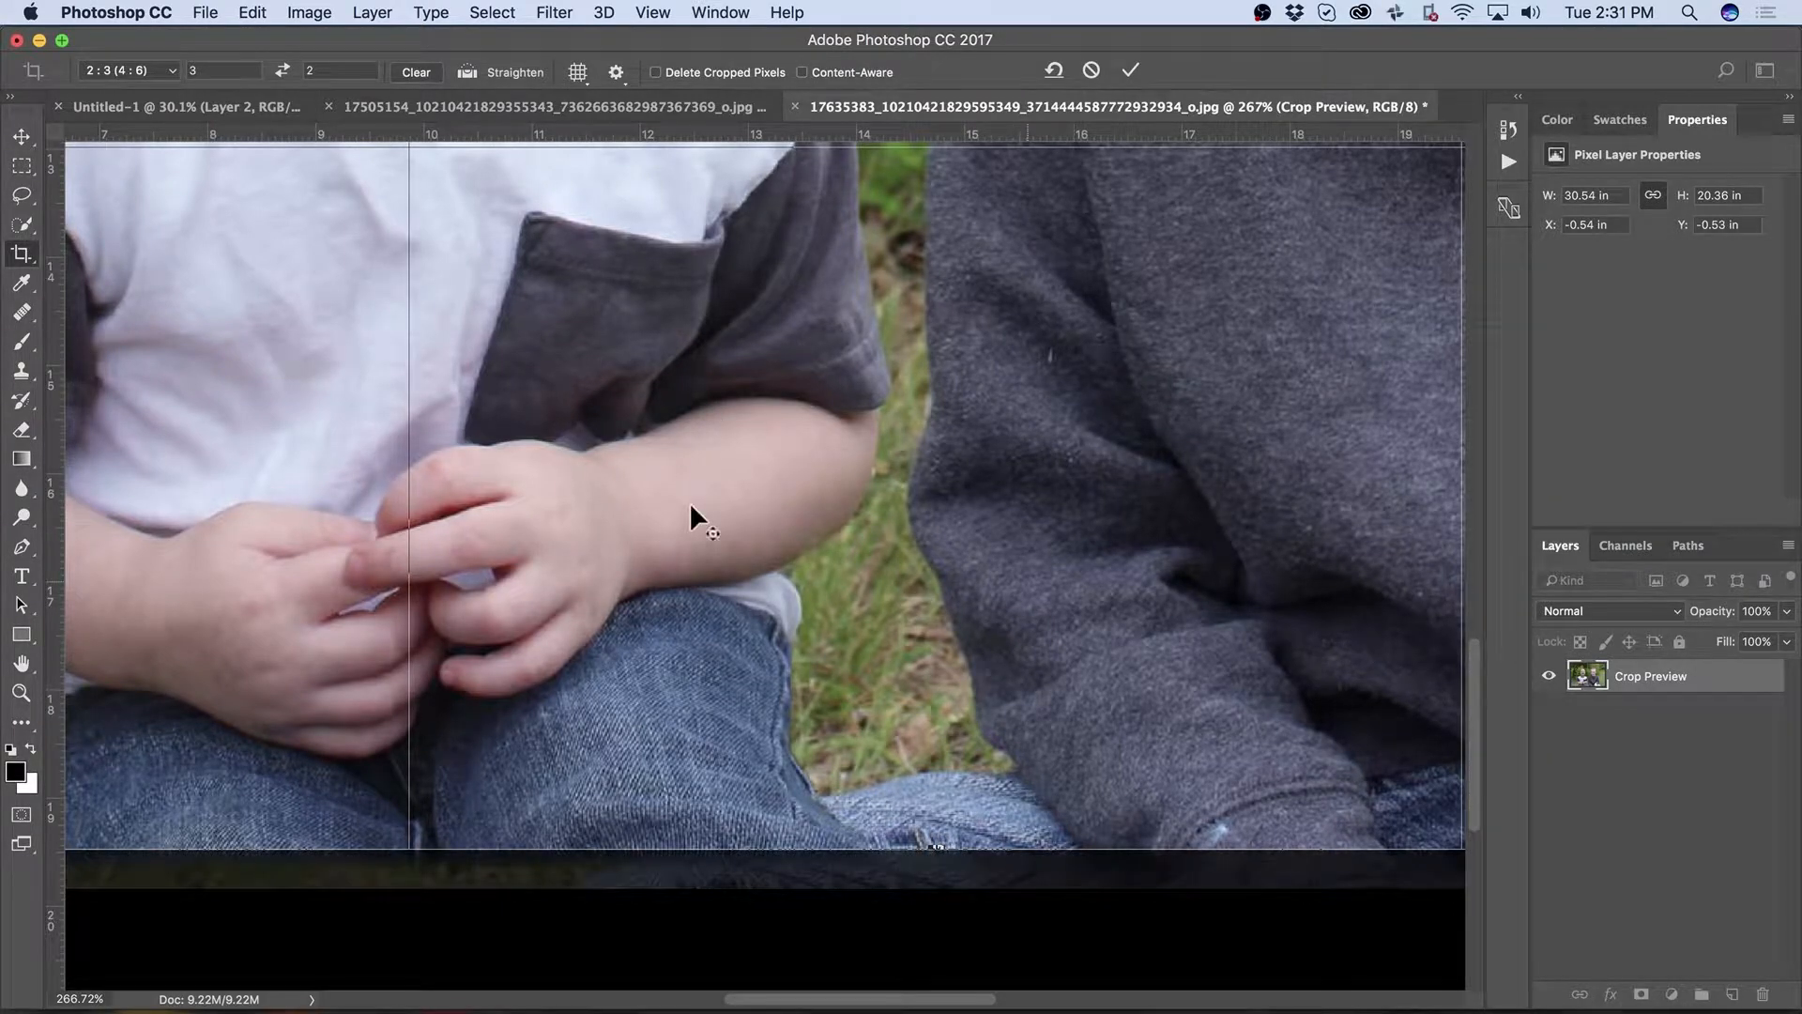
{"action": "scroll", "coordinate": [690, 506], "scroll_direction": "down", "scroll_amount": 10}
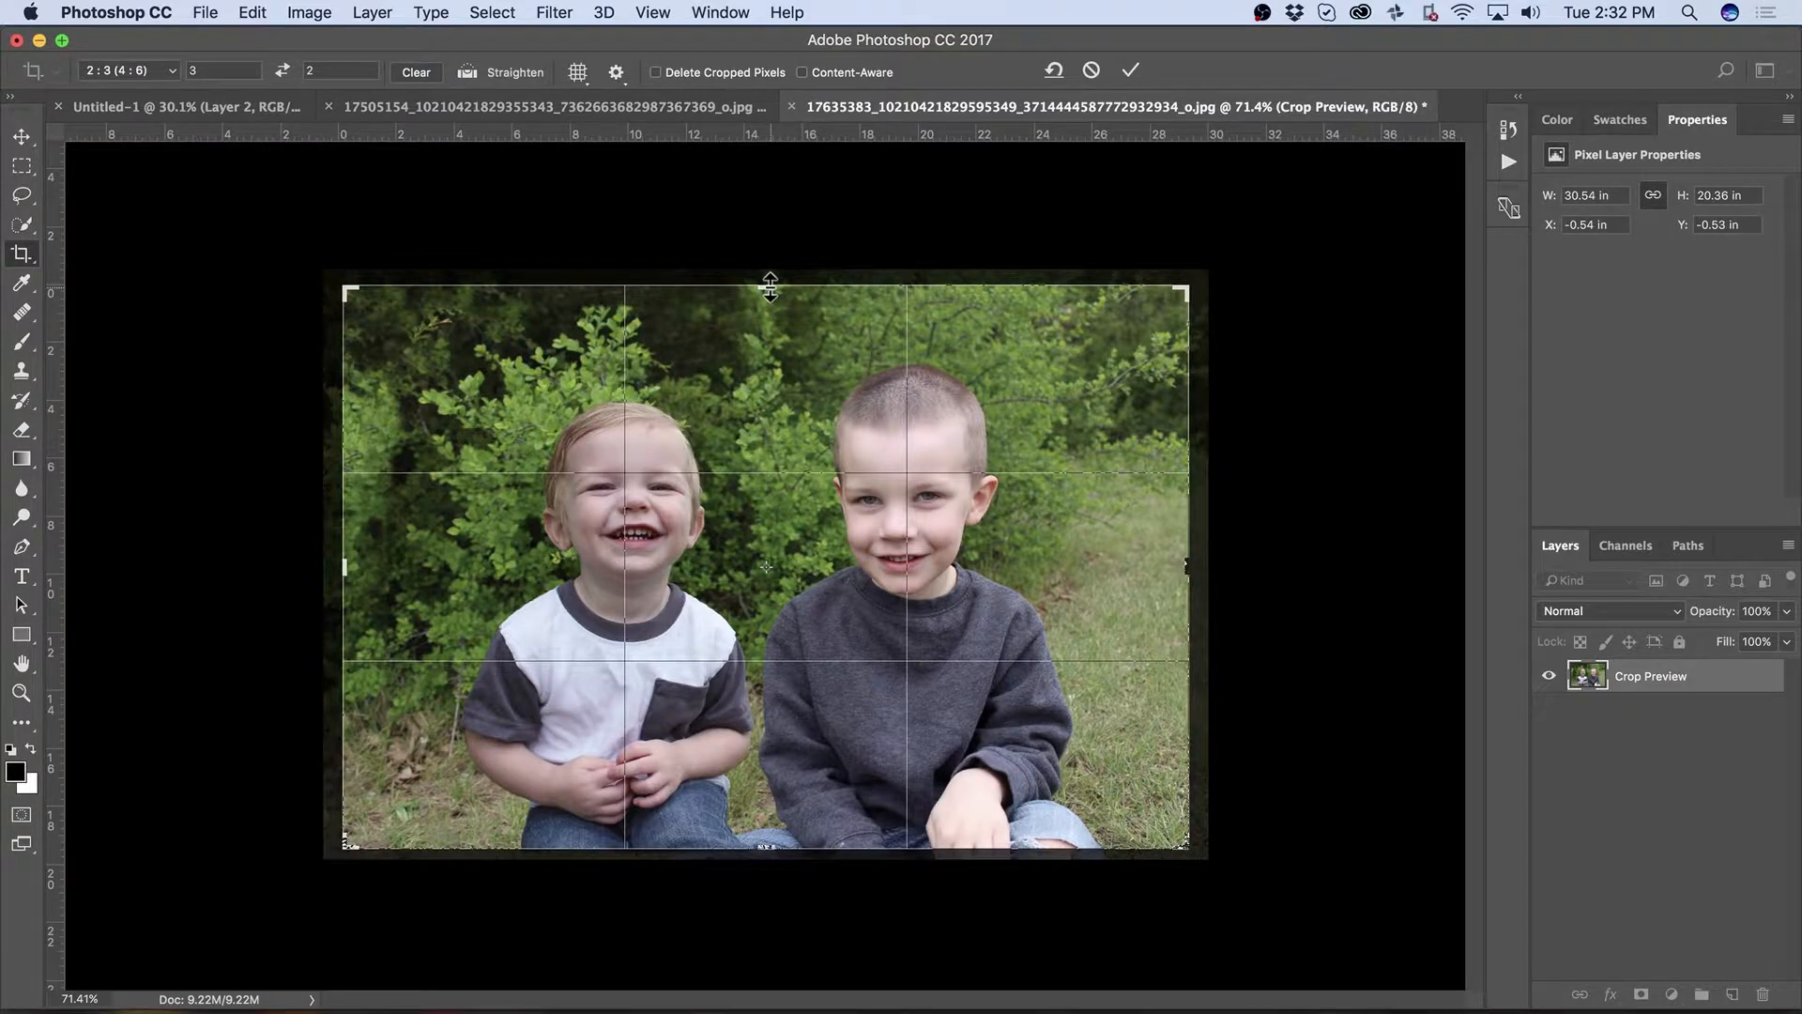
{"action": "left_click_drag", "start_coordinate": [770, 286], "coordinate": [775, 296]}
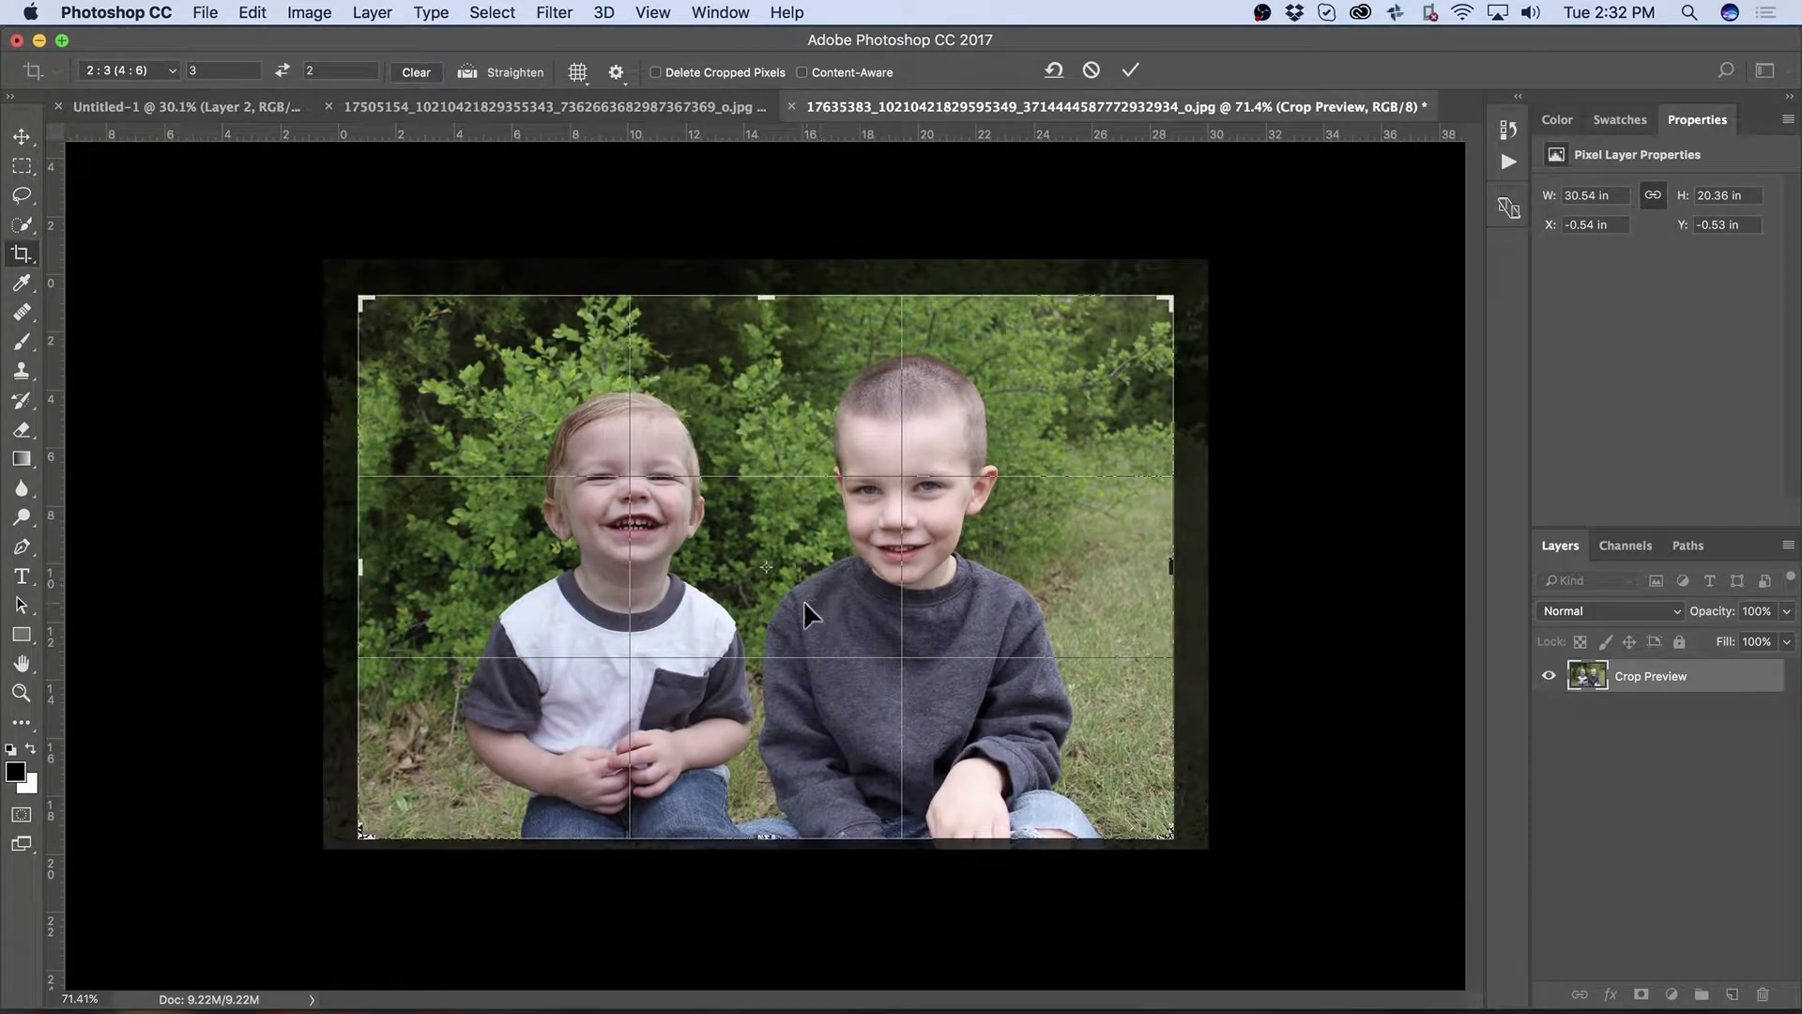
{"action": "left_click_drag", "start_coordinate": [786, 604], "coordinate": [790, 588]}
{"action": "key", "text": "Return"}
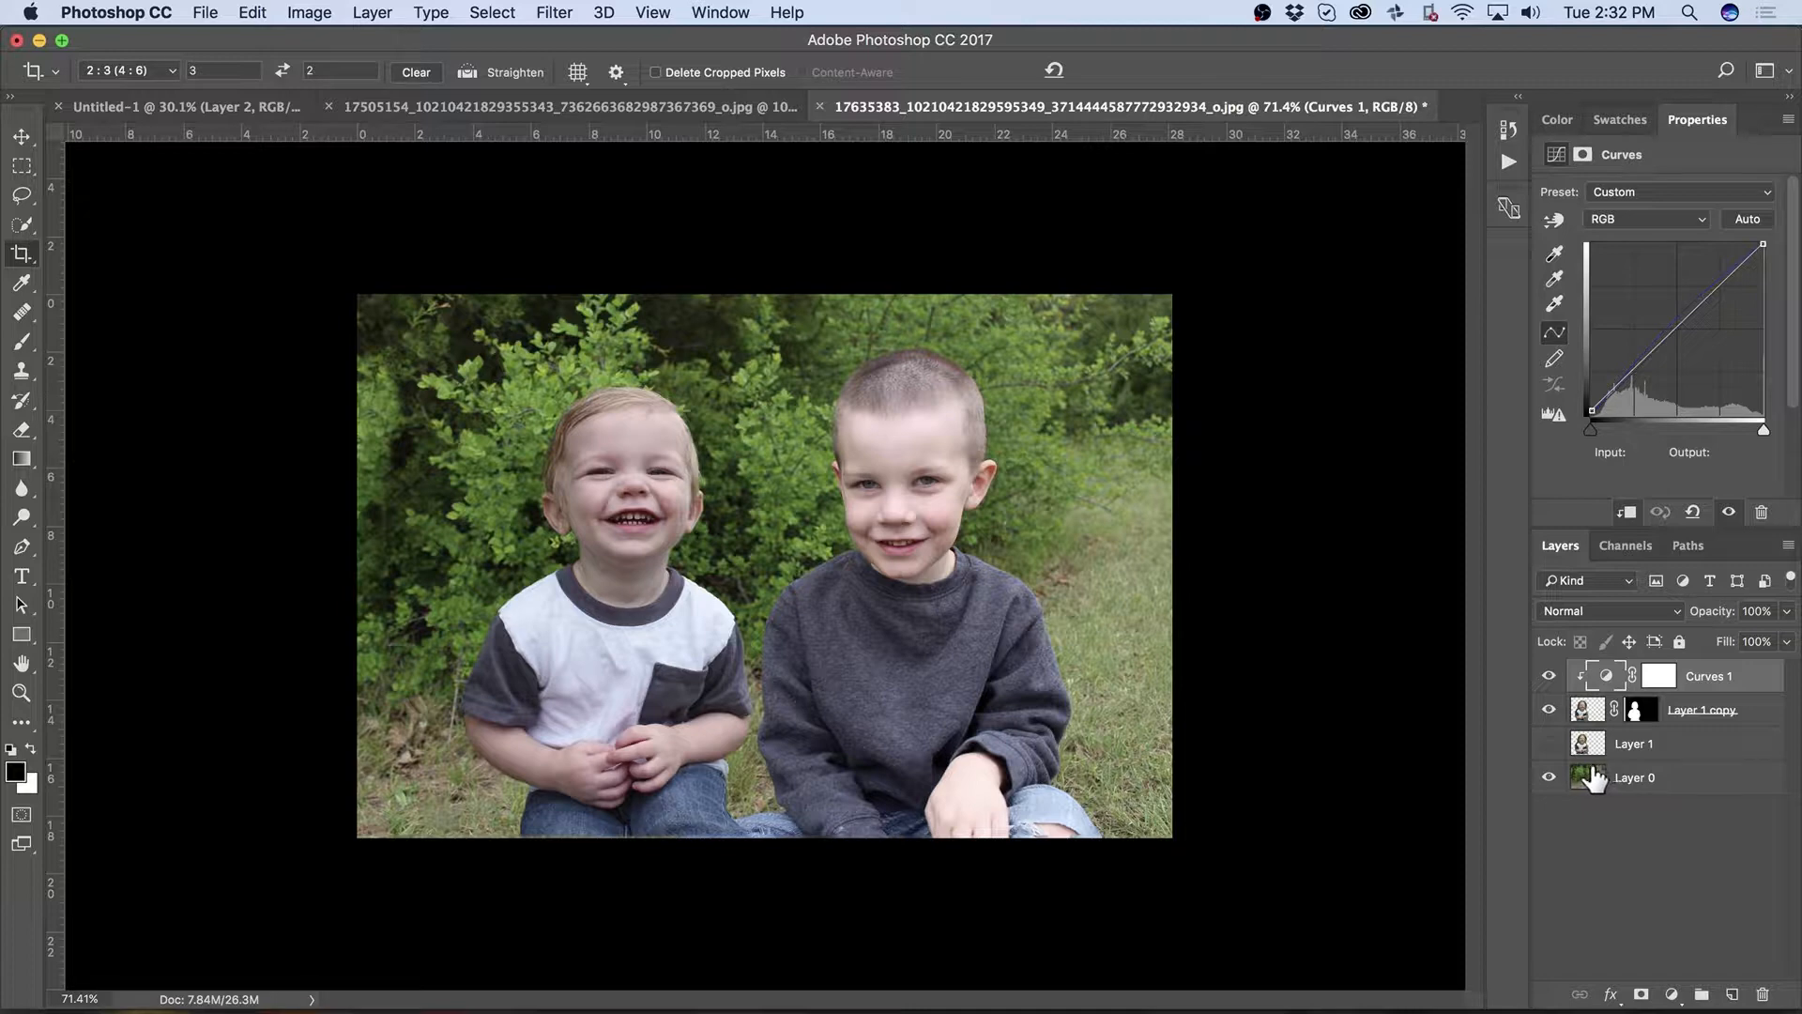
Step: Stamp all visible layers into a new merged layer above the Curves adjustment
{"action": "key", "text": "super+alt+shift+e"}
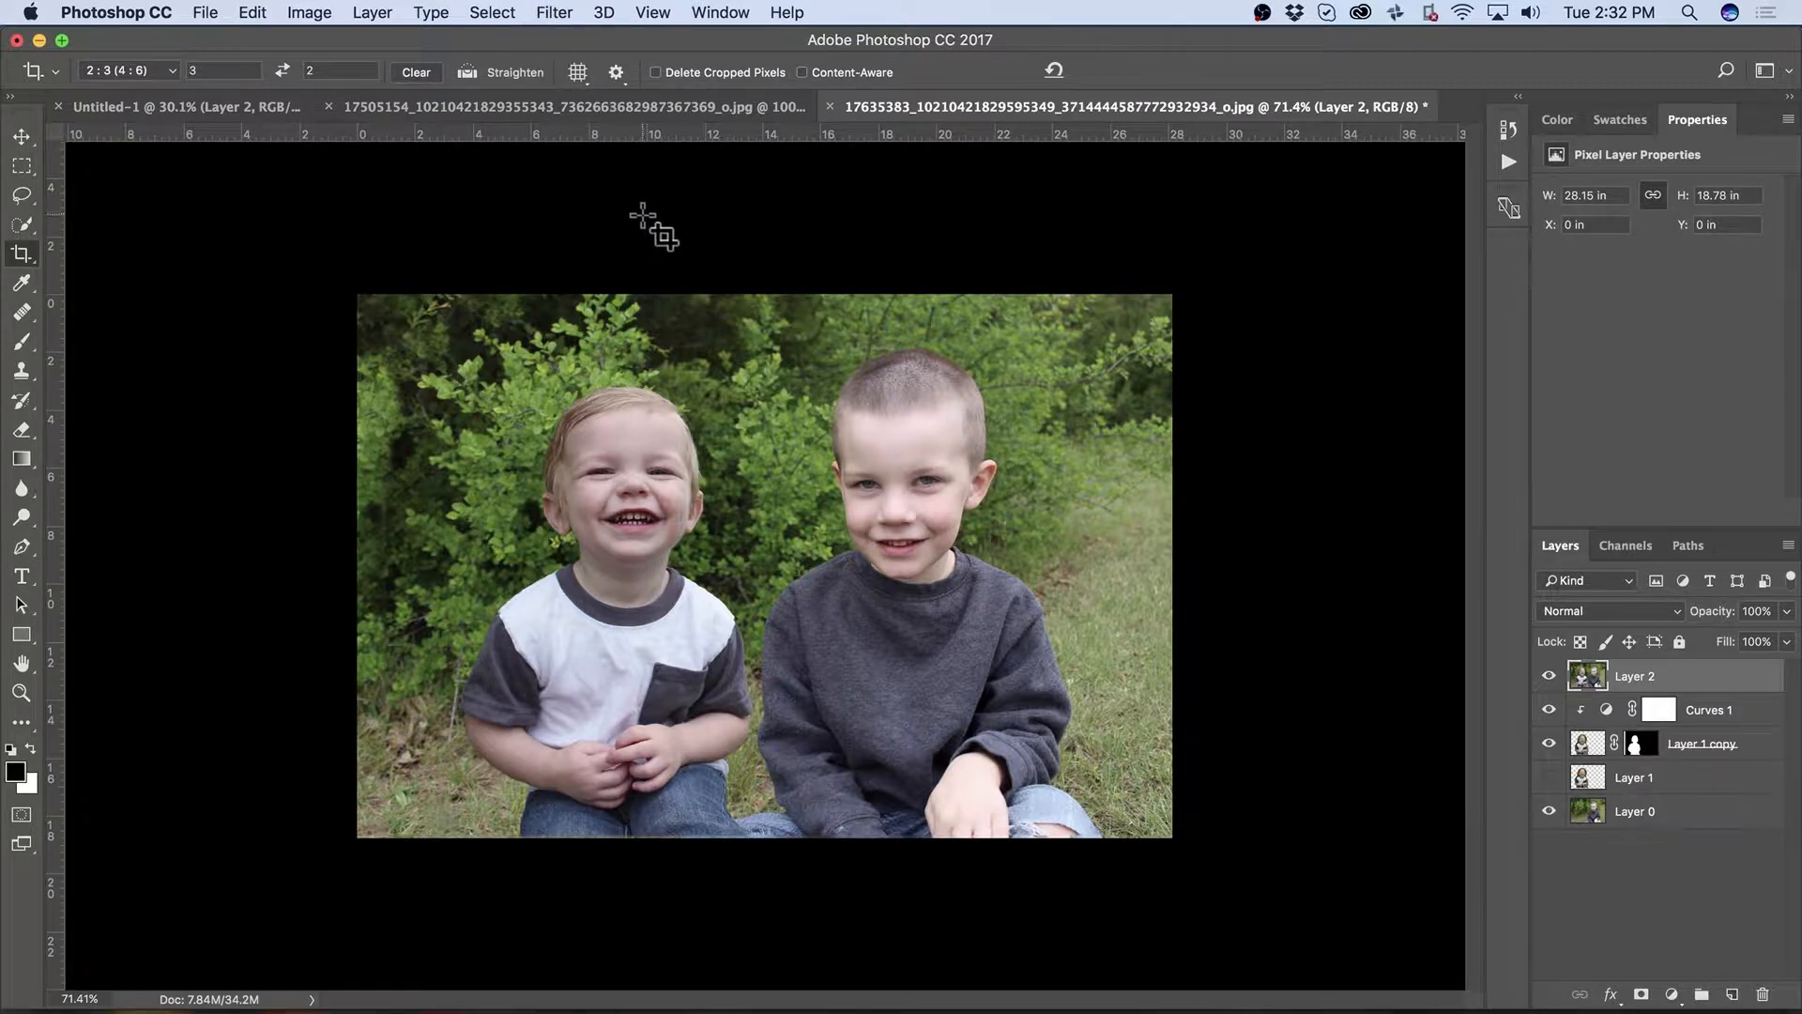
{"action": "left_click", "coordinate": [554, 12]}
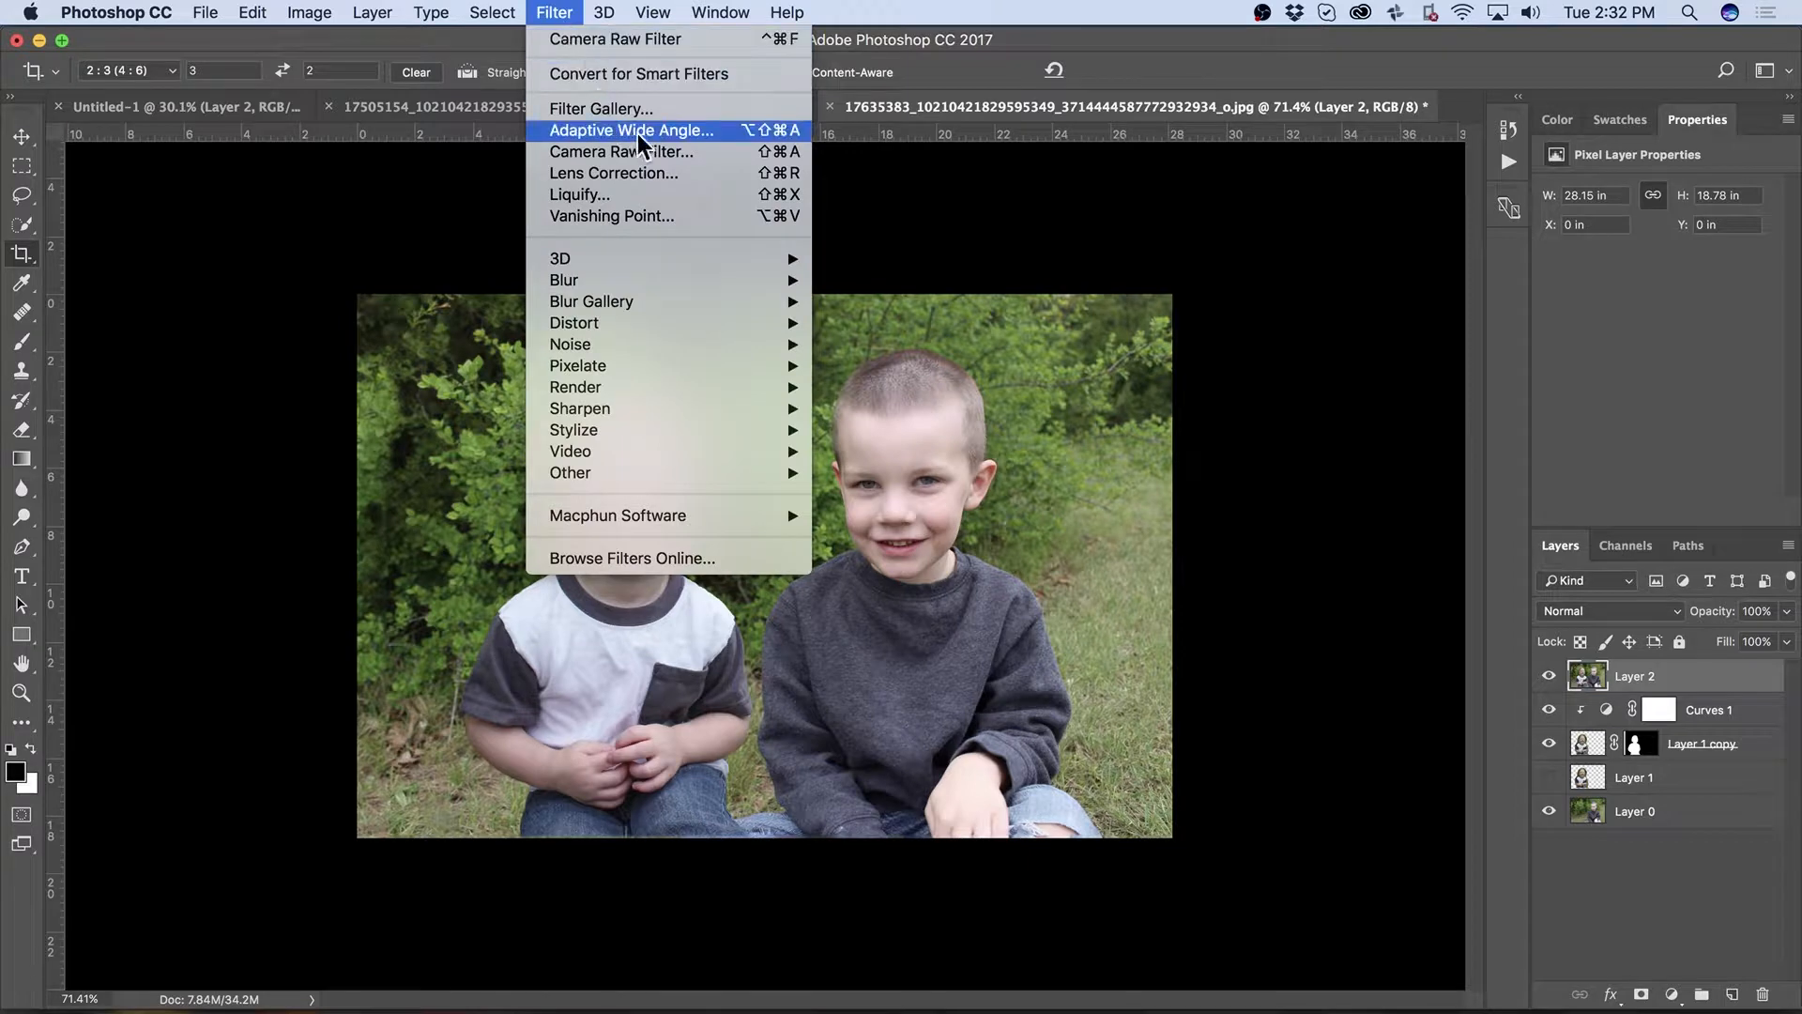
{"action": "left_click", "coordinate": [660, 155]}
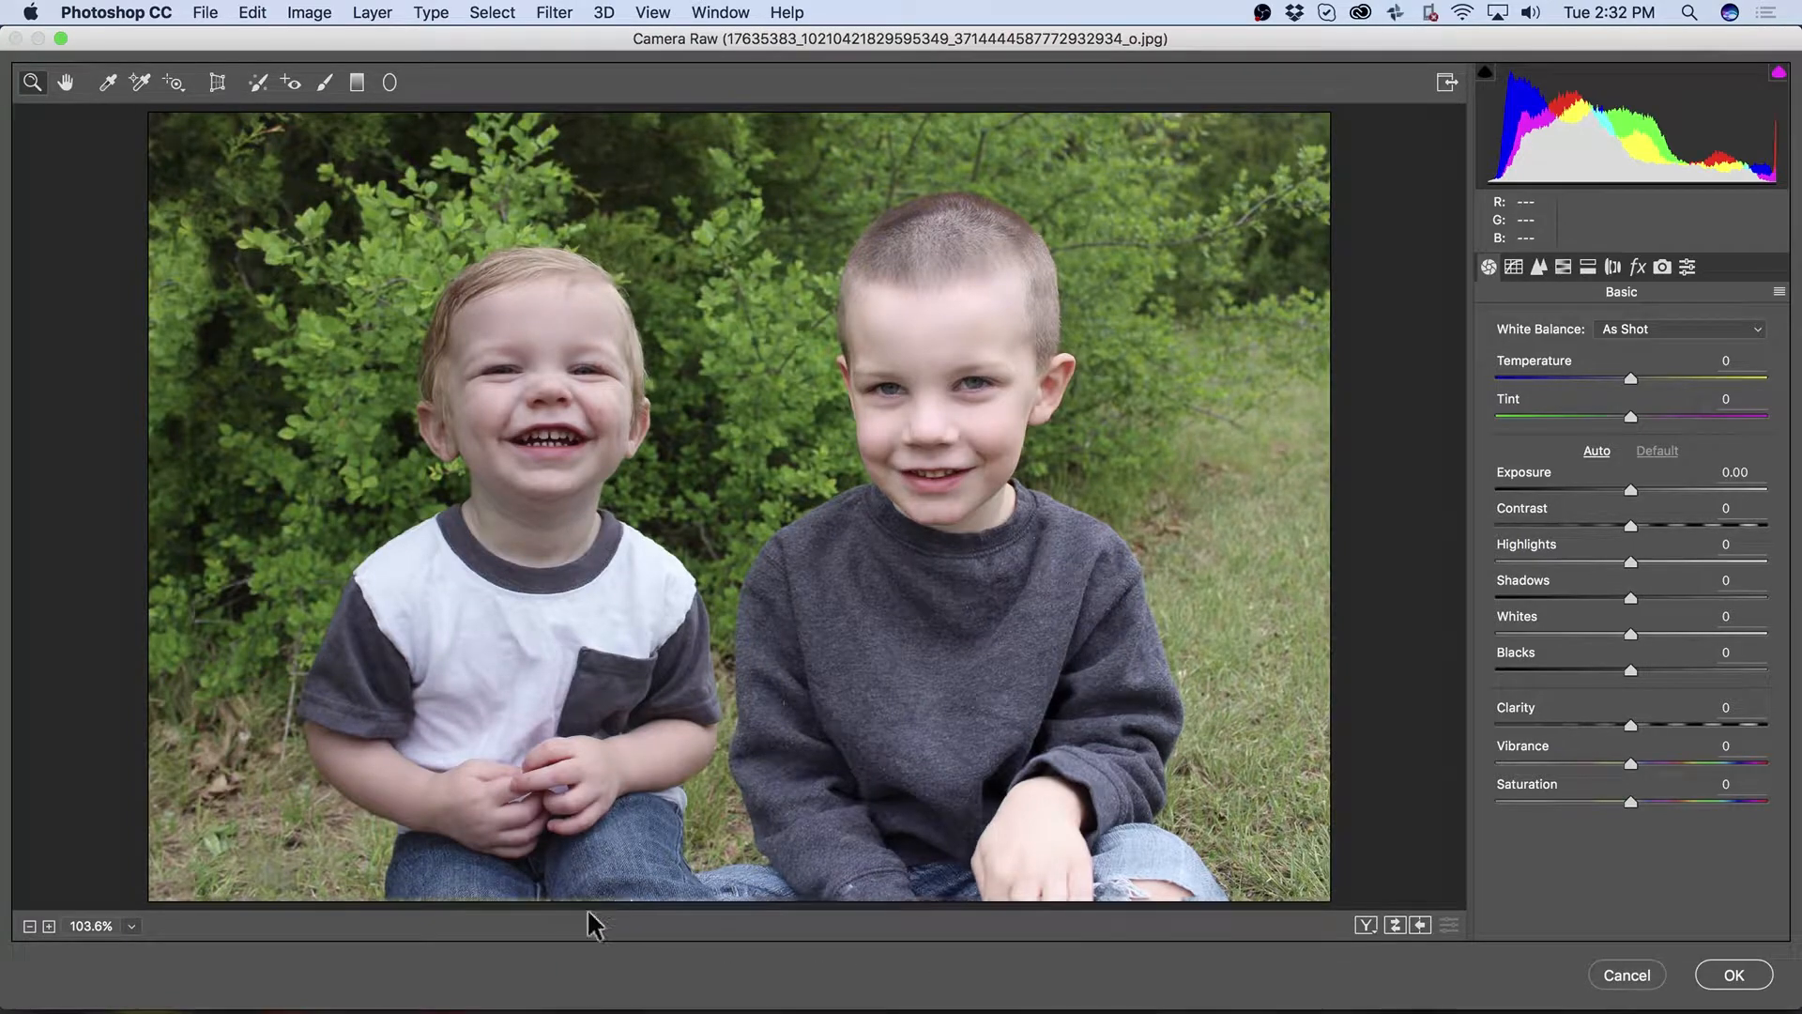
{"action": "left_click", "coordinate": [1622, 976]}
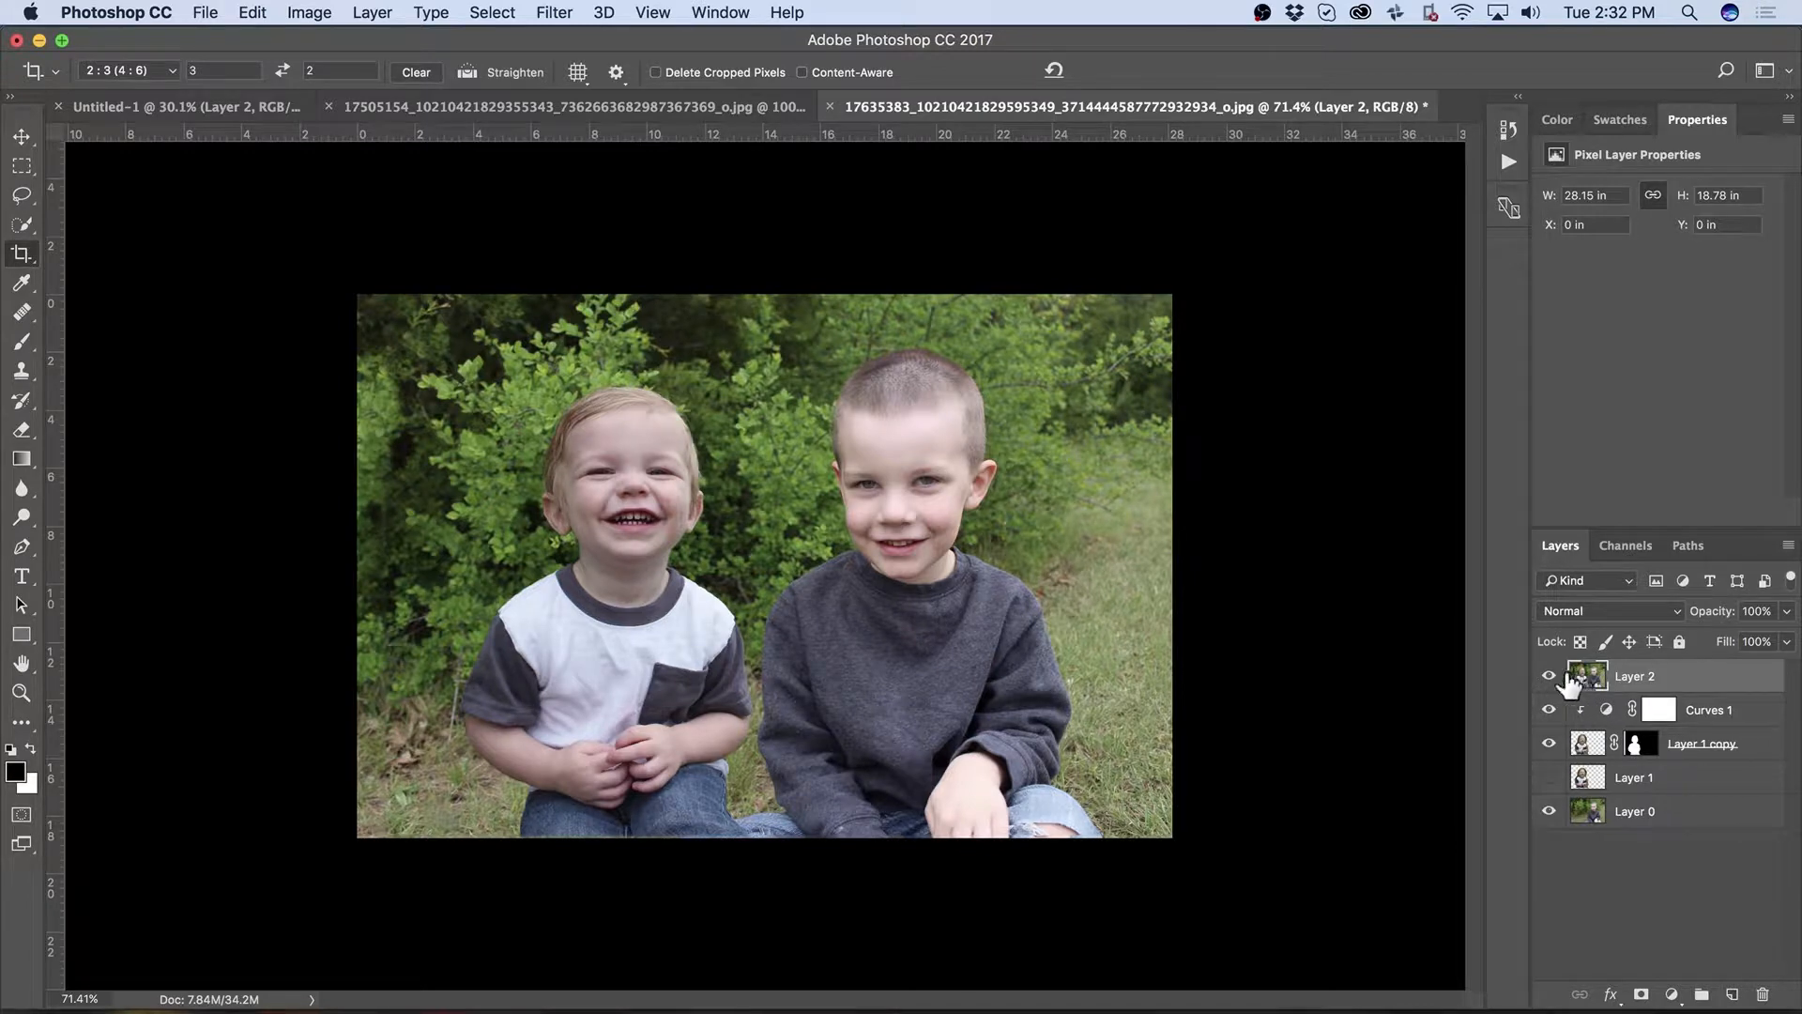
Step: Copy the merged content of the whole canvas and paste it as a new layer above the existing merged layer
{"action": "key", "text": "super+a"}
{"action": "key", "text": "super+shift+c"}
{"action": "key", "text": "super+v"}
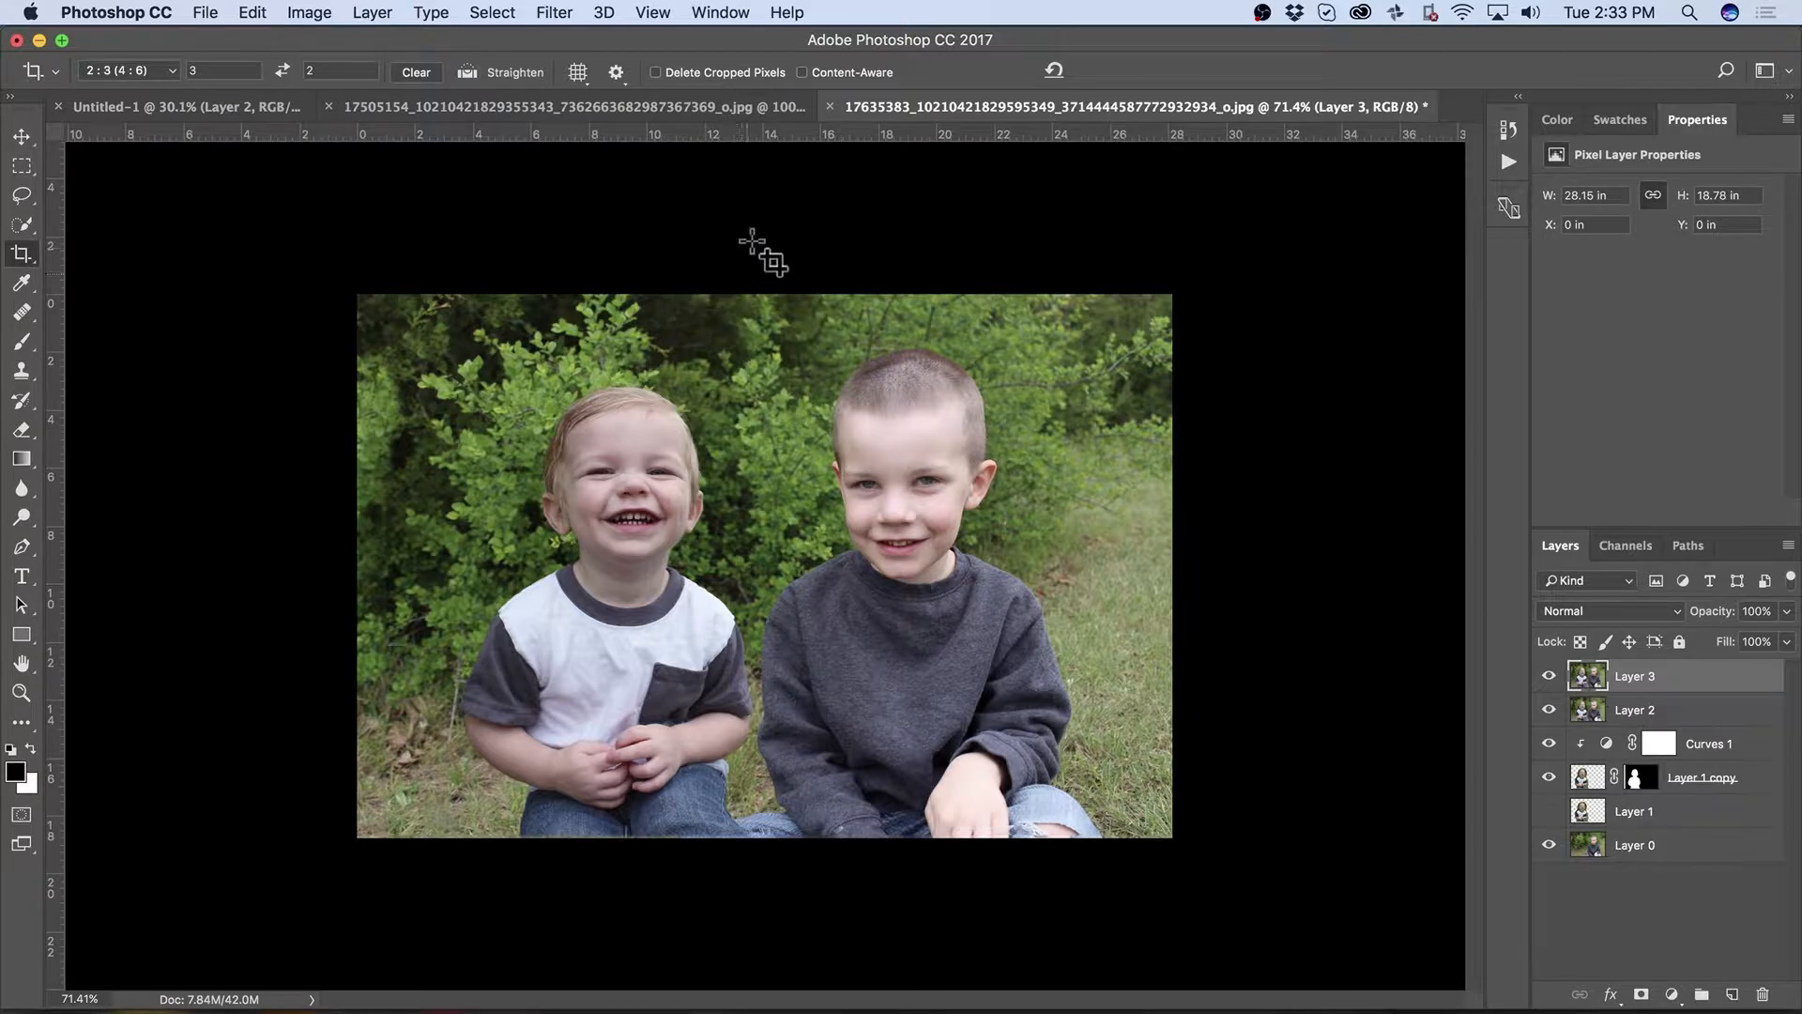
Step: Start the Camera Raw Filter on the pasted merged layer and set the white balance to Auto
{"action": "left_click", "coordinate": [553, 13]}
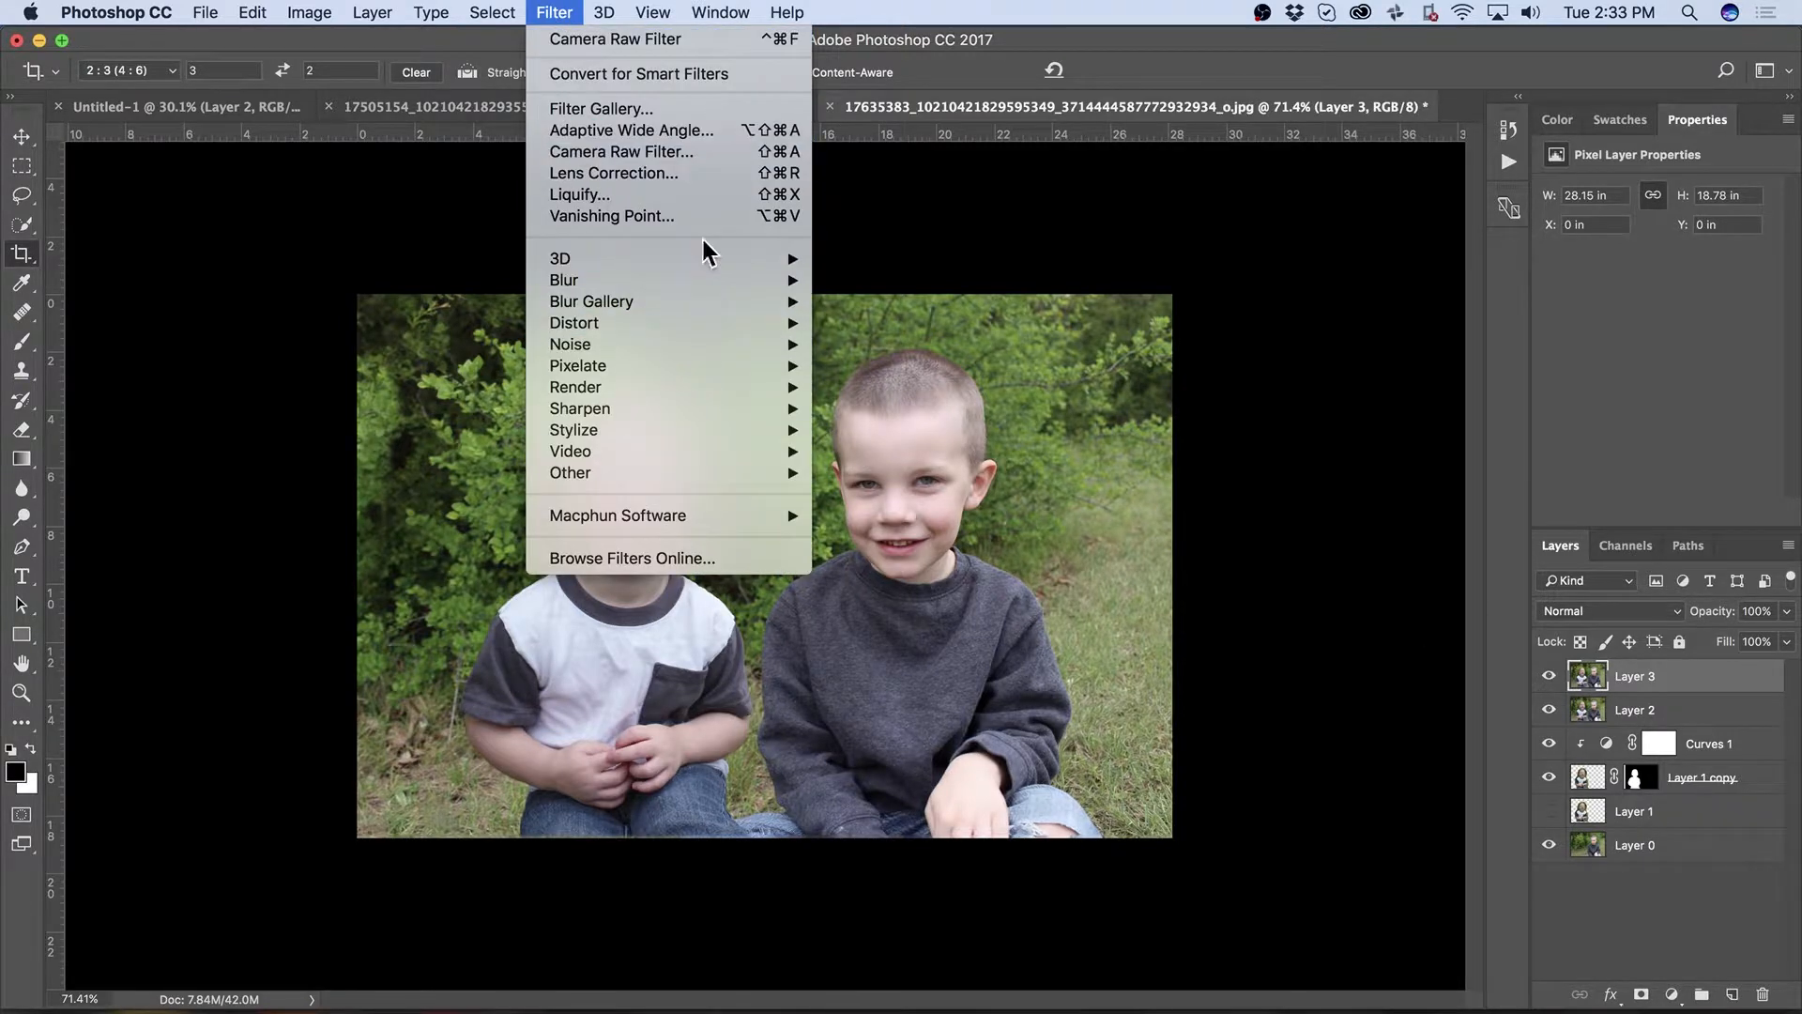
{"action": "left_click", "coordinate": [708, 153]}
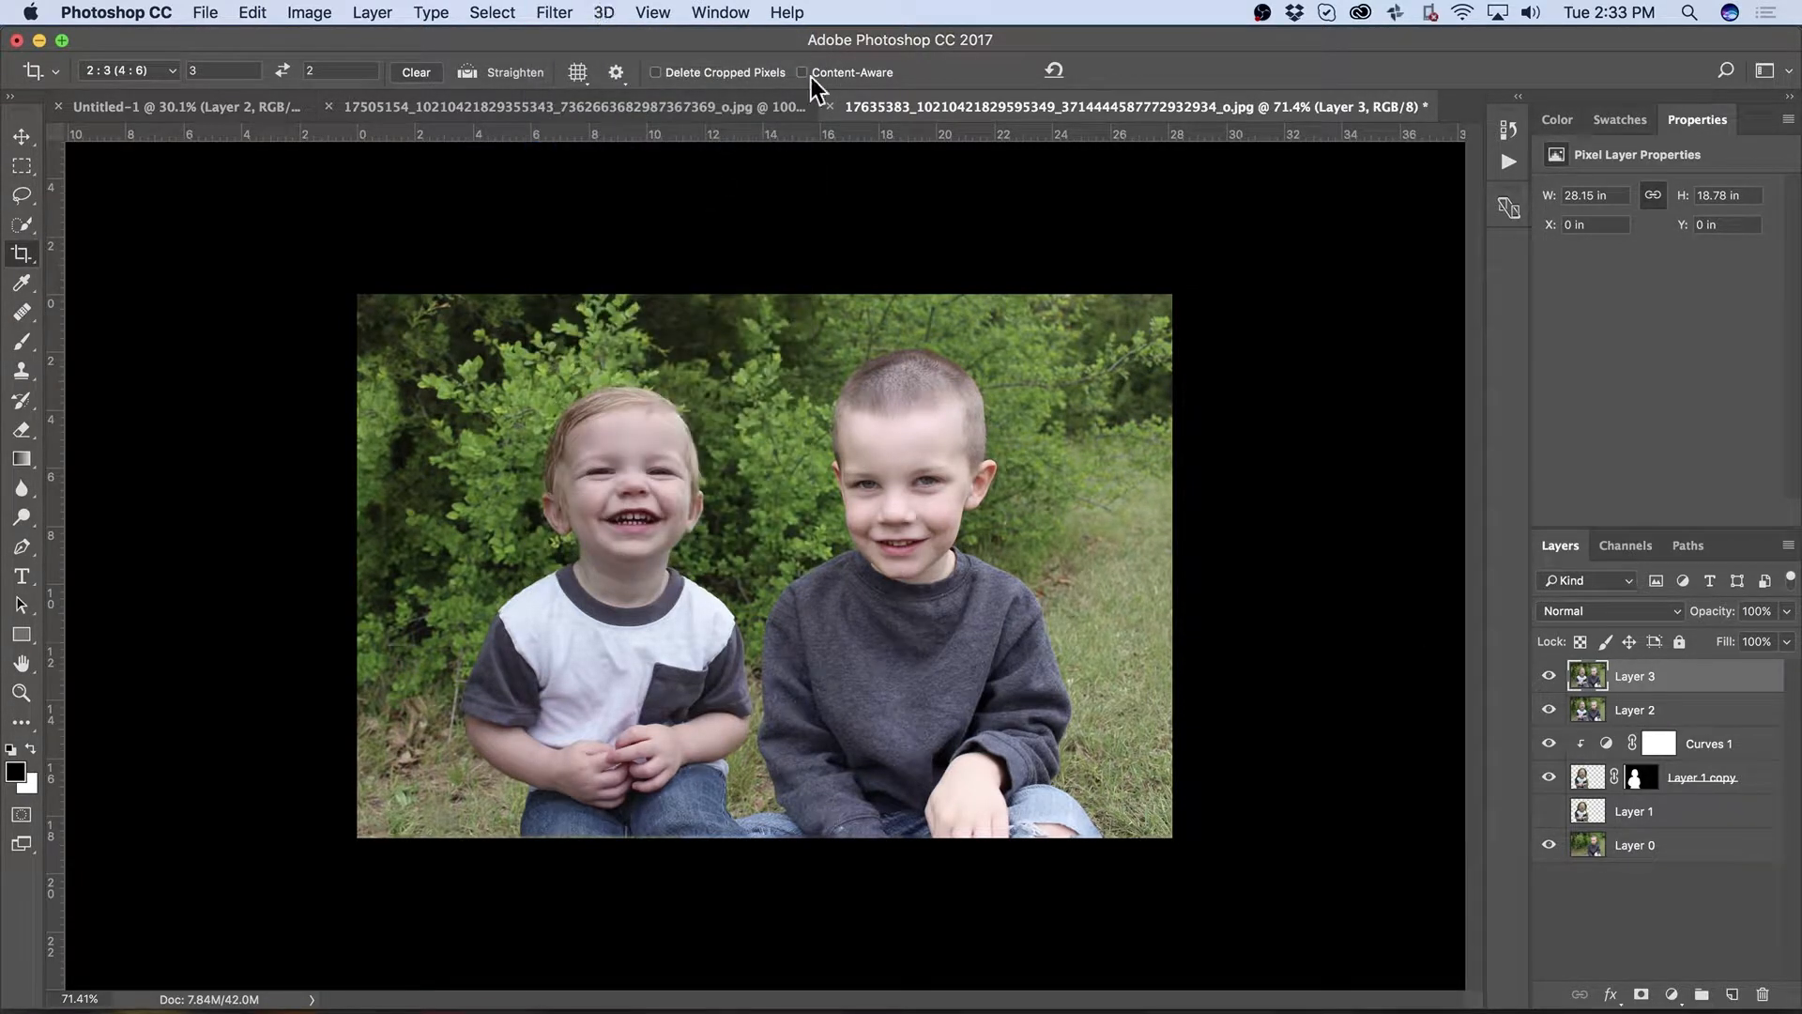
{"action": "left_click", "coordinate": [1652, 329]}
{"action": "left_click", "coordinate": [1652, 346]}
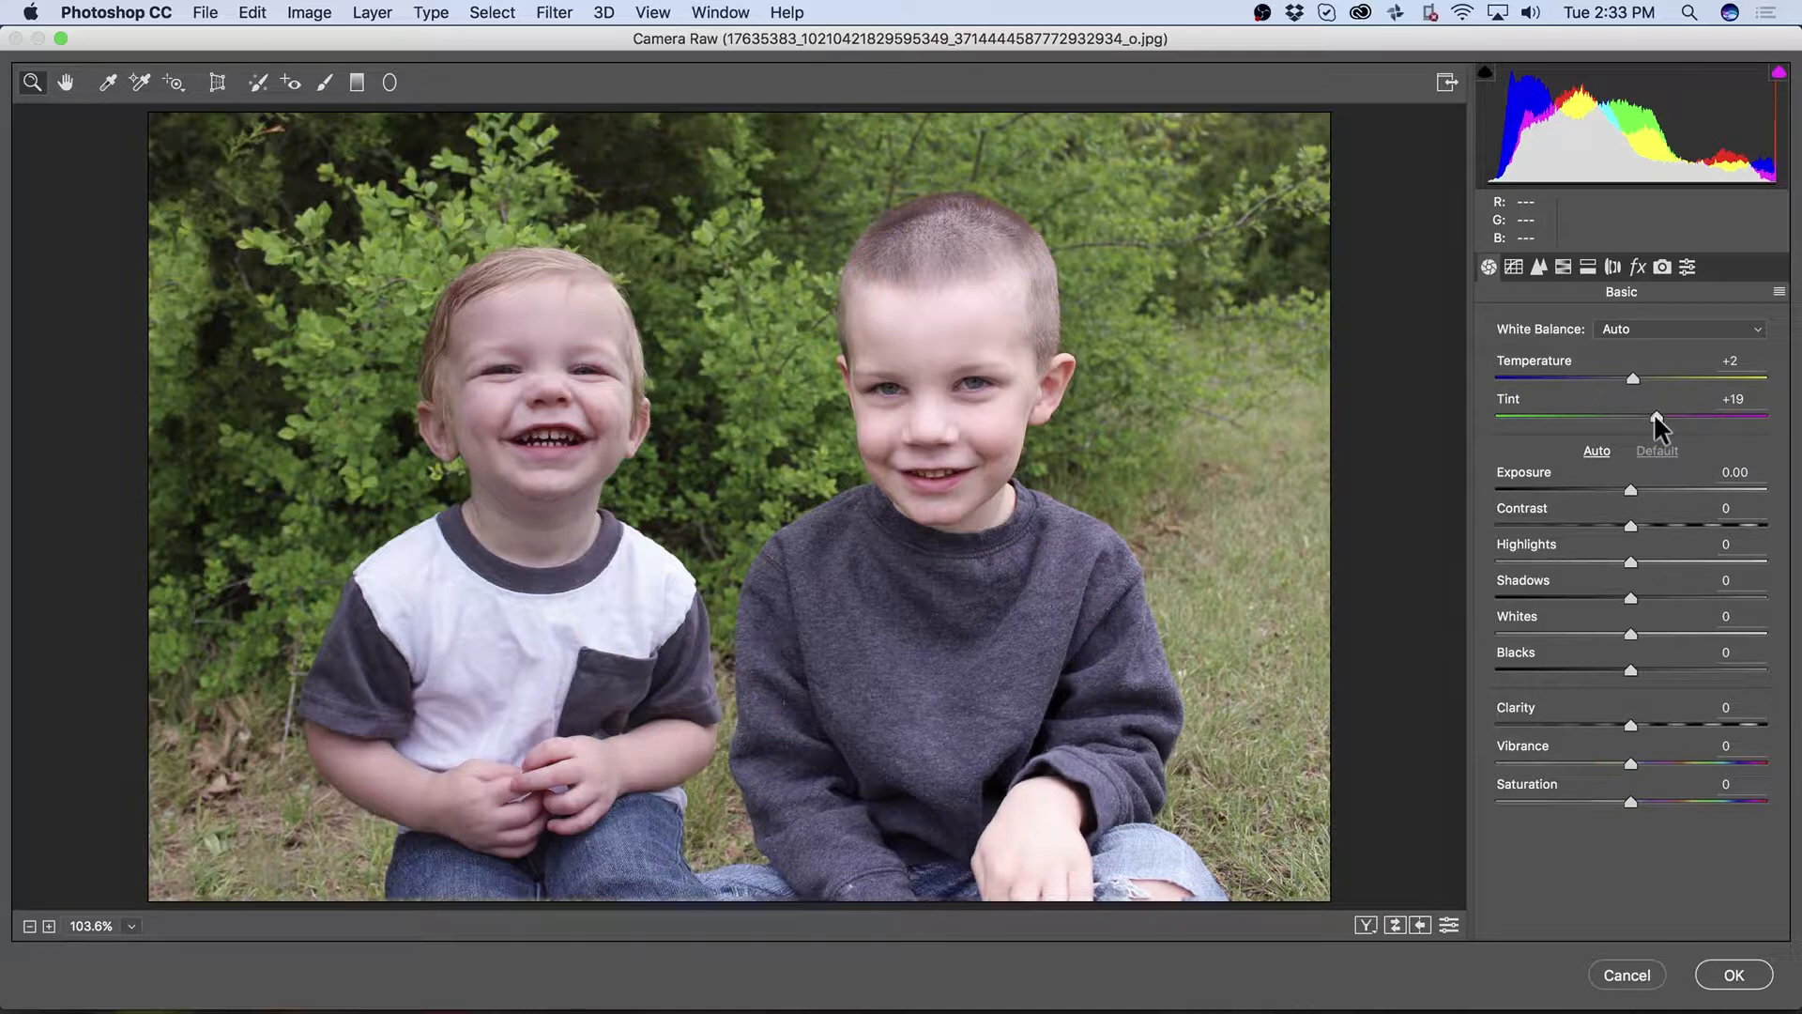
Step: Set the tint to +8, apply automatic tone adjustments, and lower the highlights to -48
{"action": "left_click_drag", "start_coordinate": [1655, 419], "coordinate": [1639, 419]}
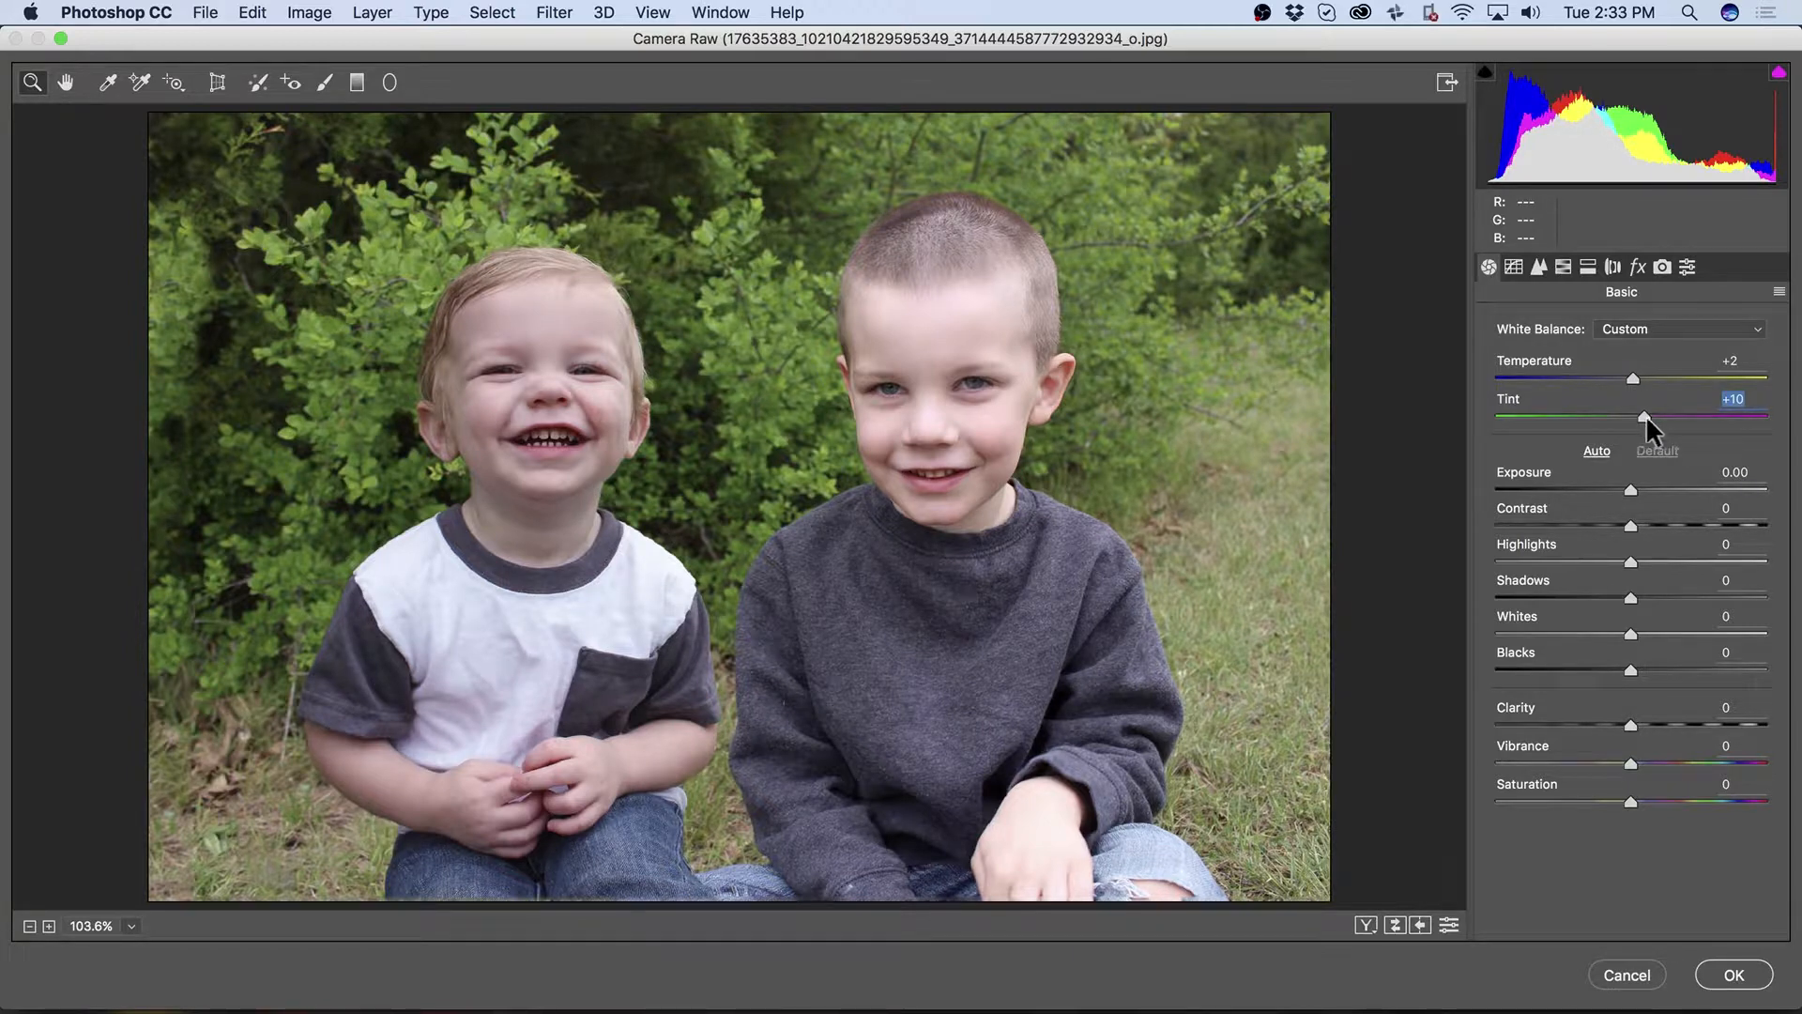
{"action": "left_click_drag", "start_coordinate": [1646, 417], "coordinate": [1640, 415]}
{"action": "left_click", "coordinate": [1595, 451]}
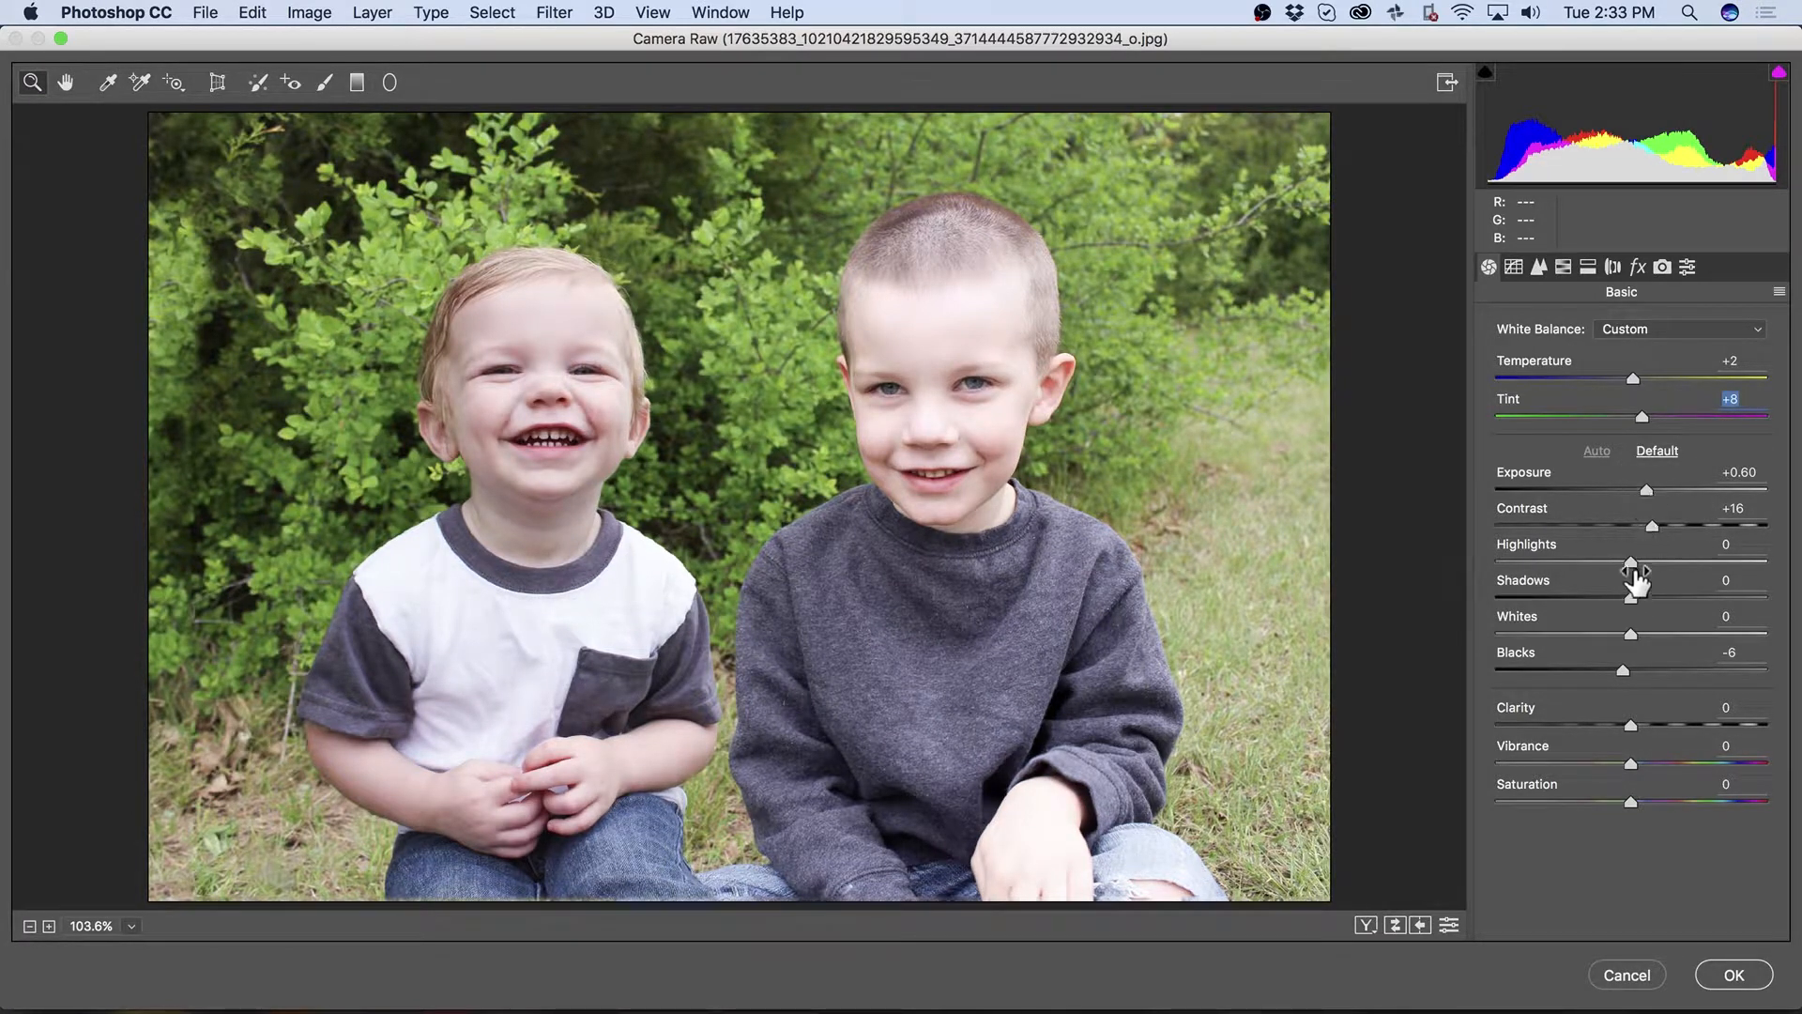
{"action": "left_click_drag", "start_coordinate": [1631, 561], "coordinate": [1558, 570]}
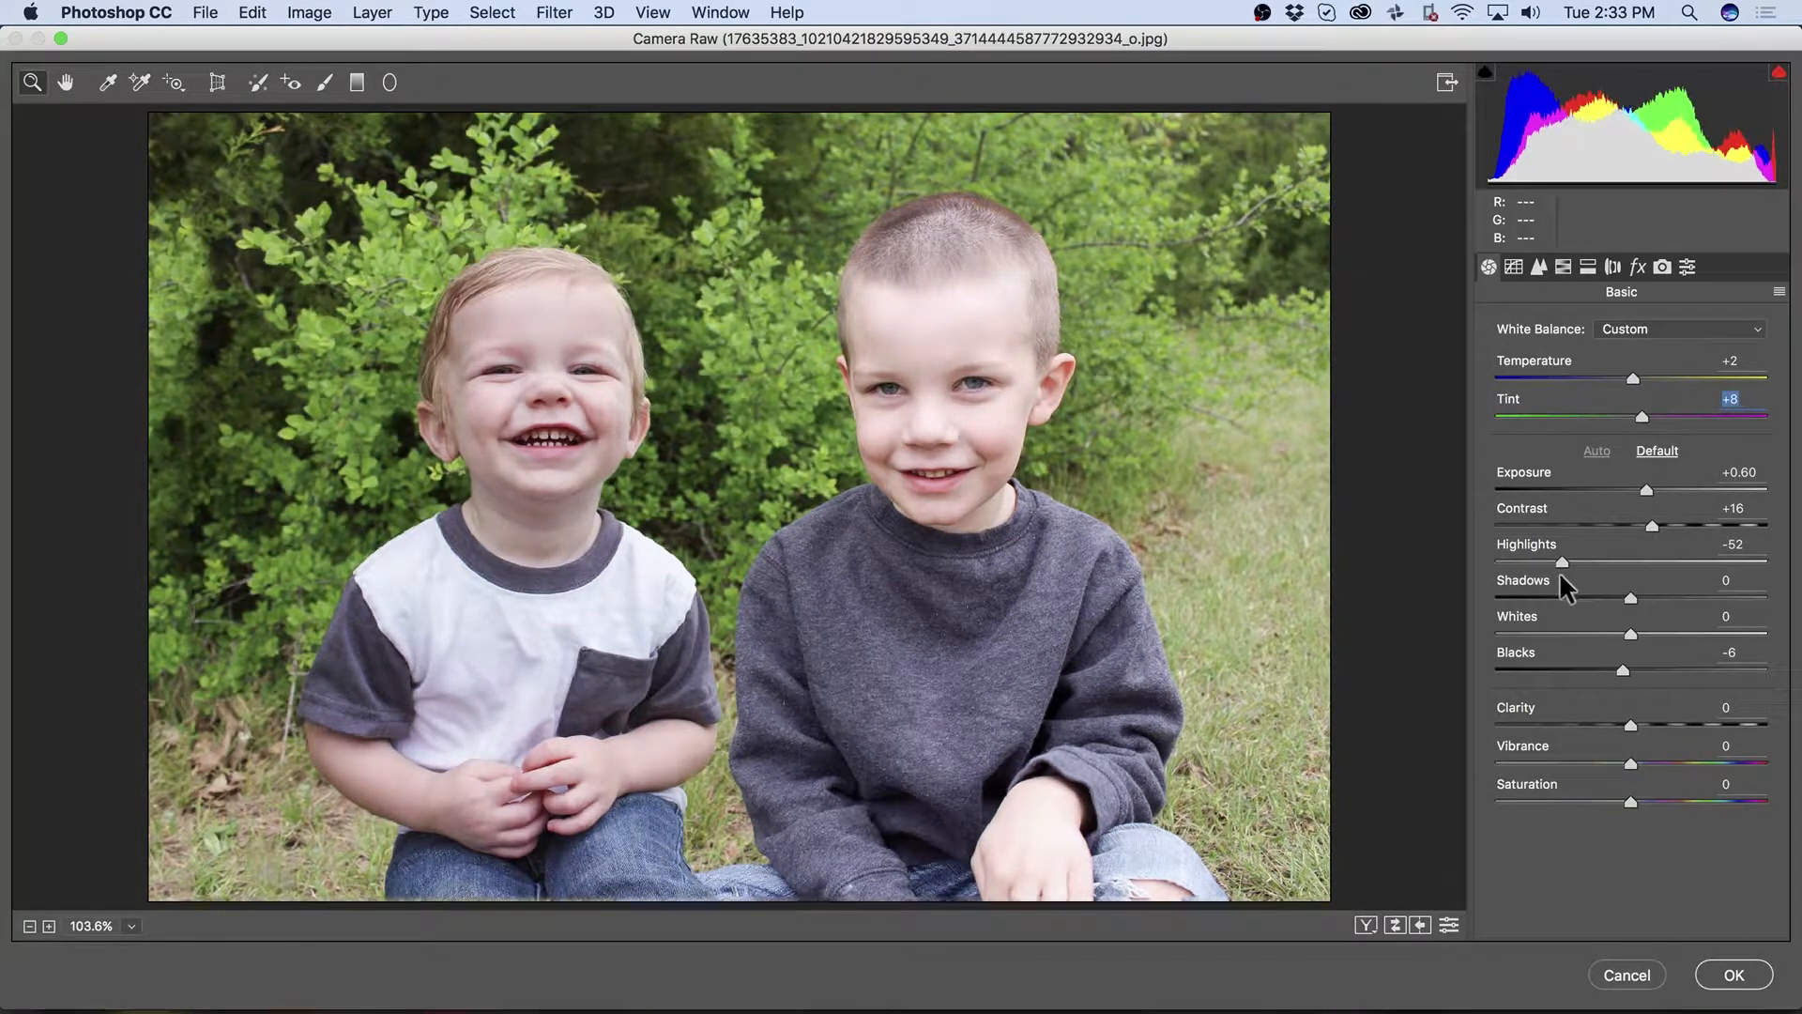
Step: Add a Highlight Priority post-crop vignette with amount -37, midpoint 26 and feather 55
{"action": "left_click", "coordinate": [1634, 266]}
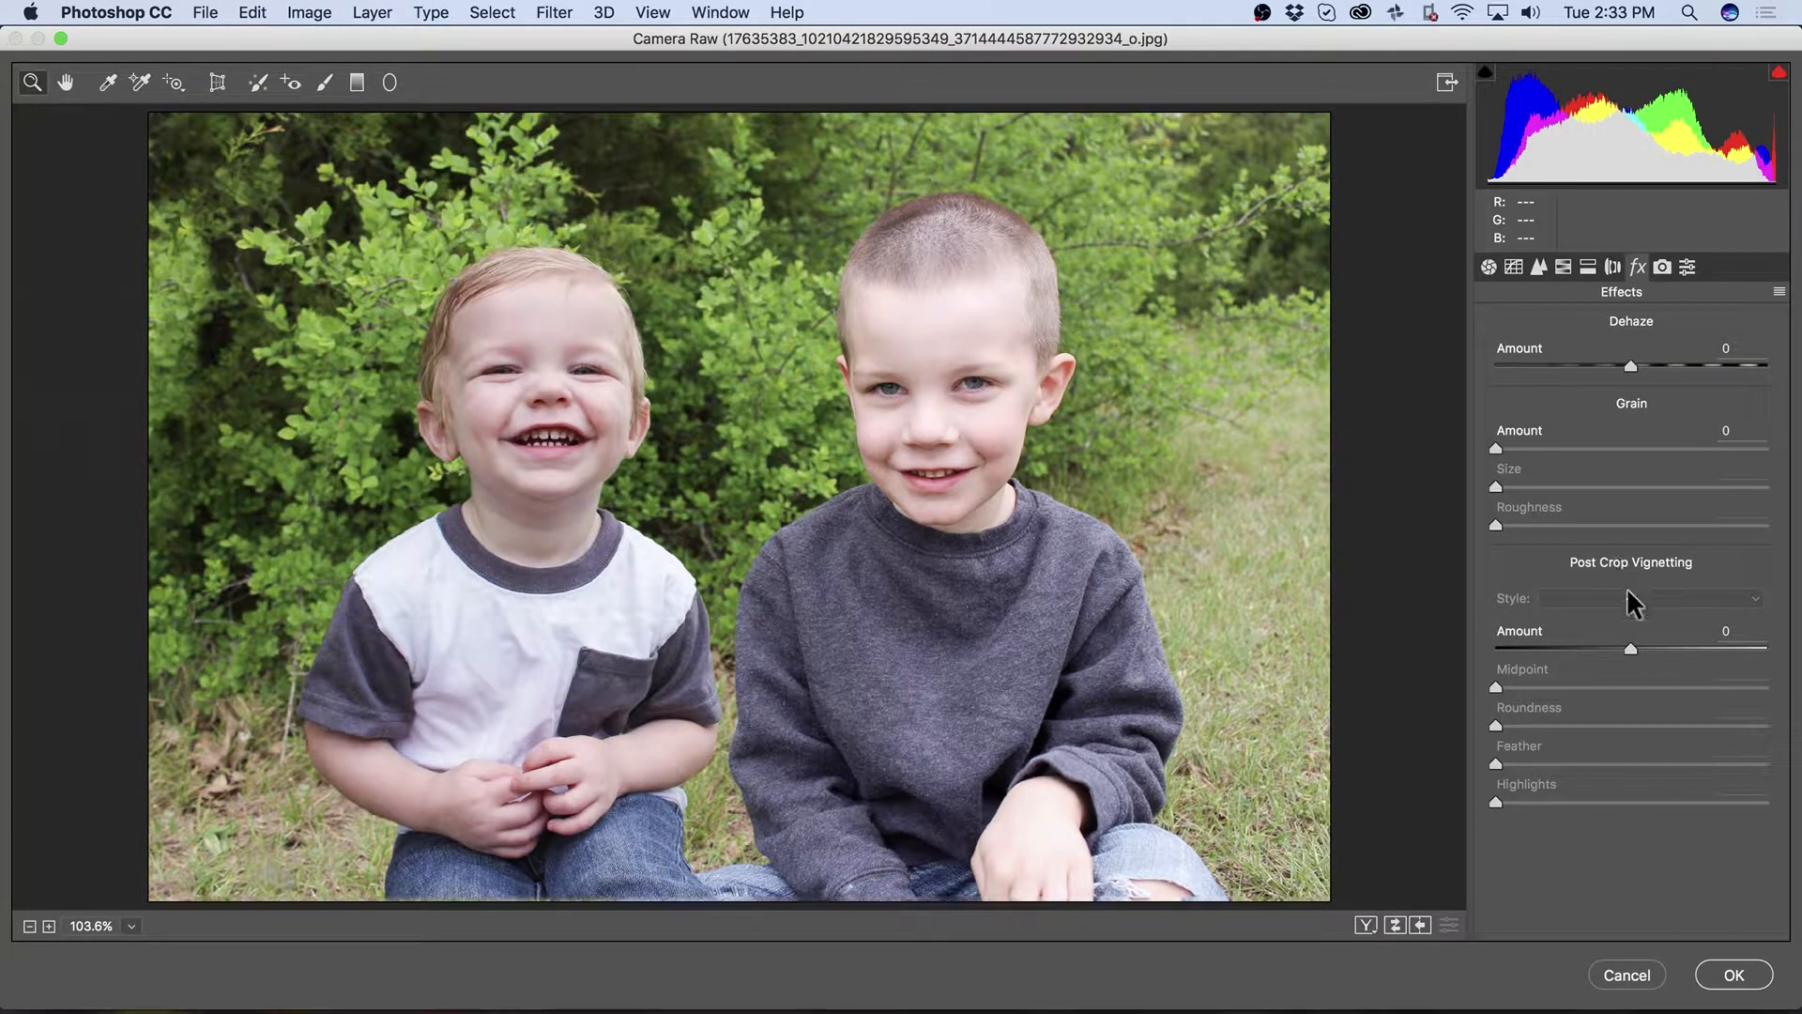
{"action": "left_click_drag", "start_coordinate": [1633, 648], "coordinate": [1582, 649]}
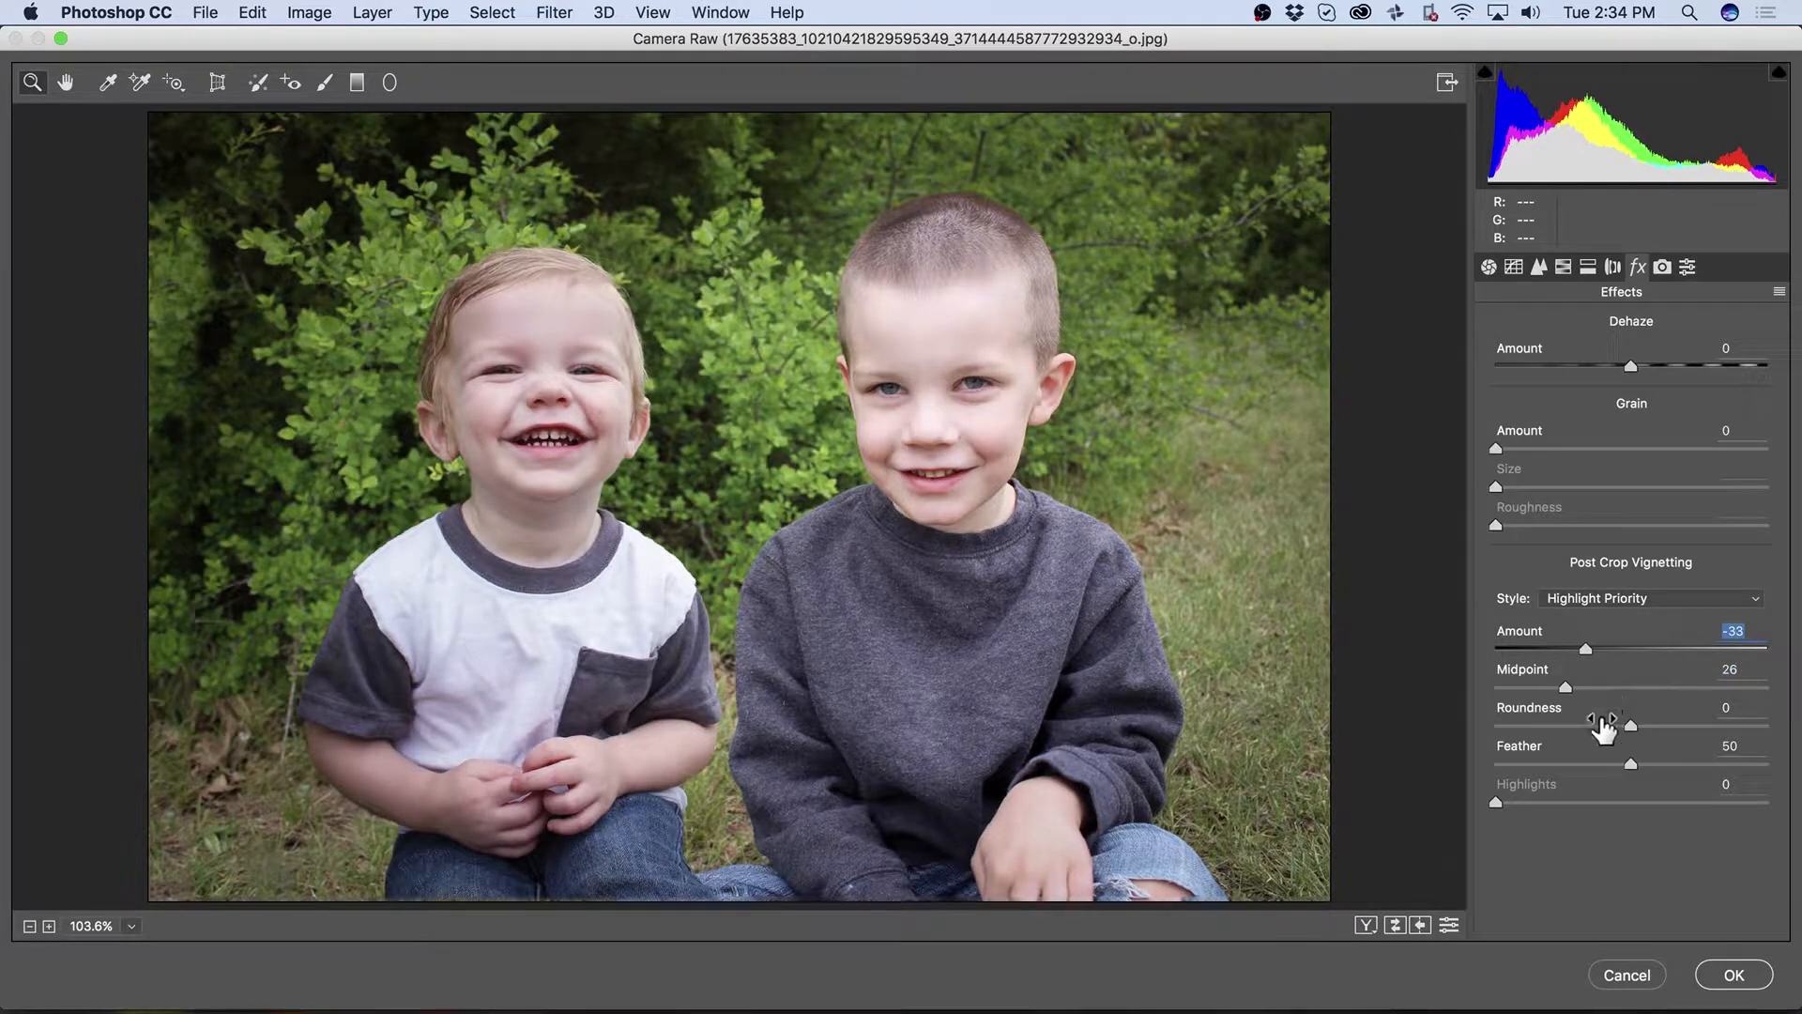
{"action": "left_click_drag", "start_coordinate": [1629, 763], "coordinate": [1640, 762]}
{"action": "left_click_drag", "start_coordinate": [1586, 657], "coordinate": [1574, 648]}
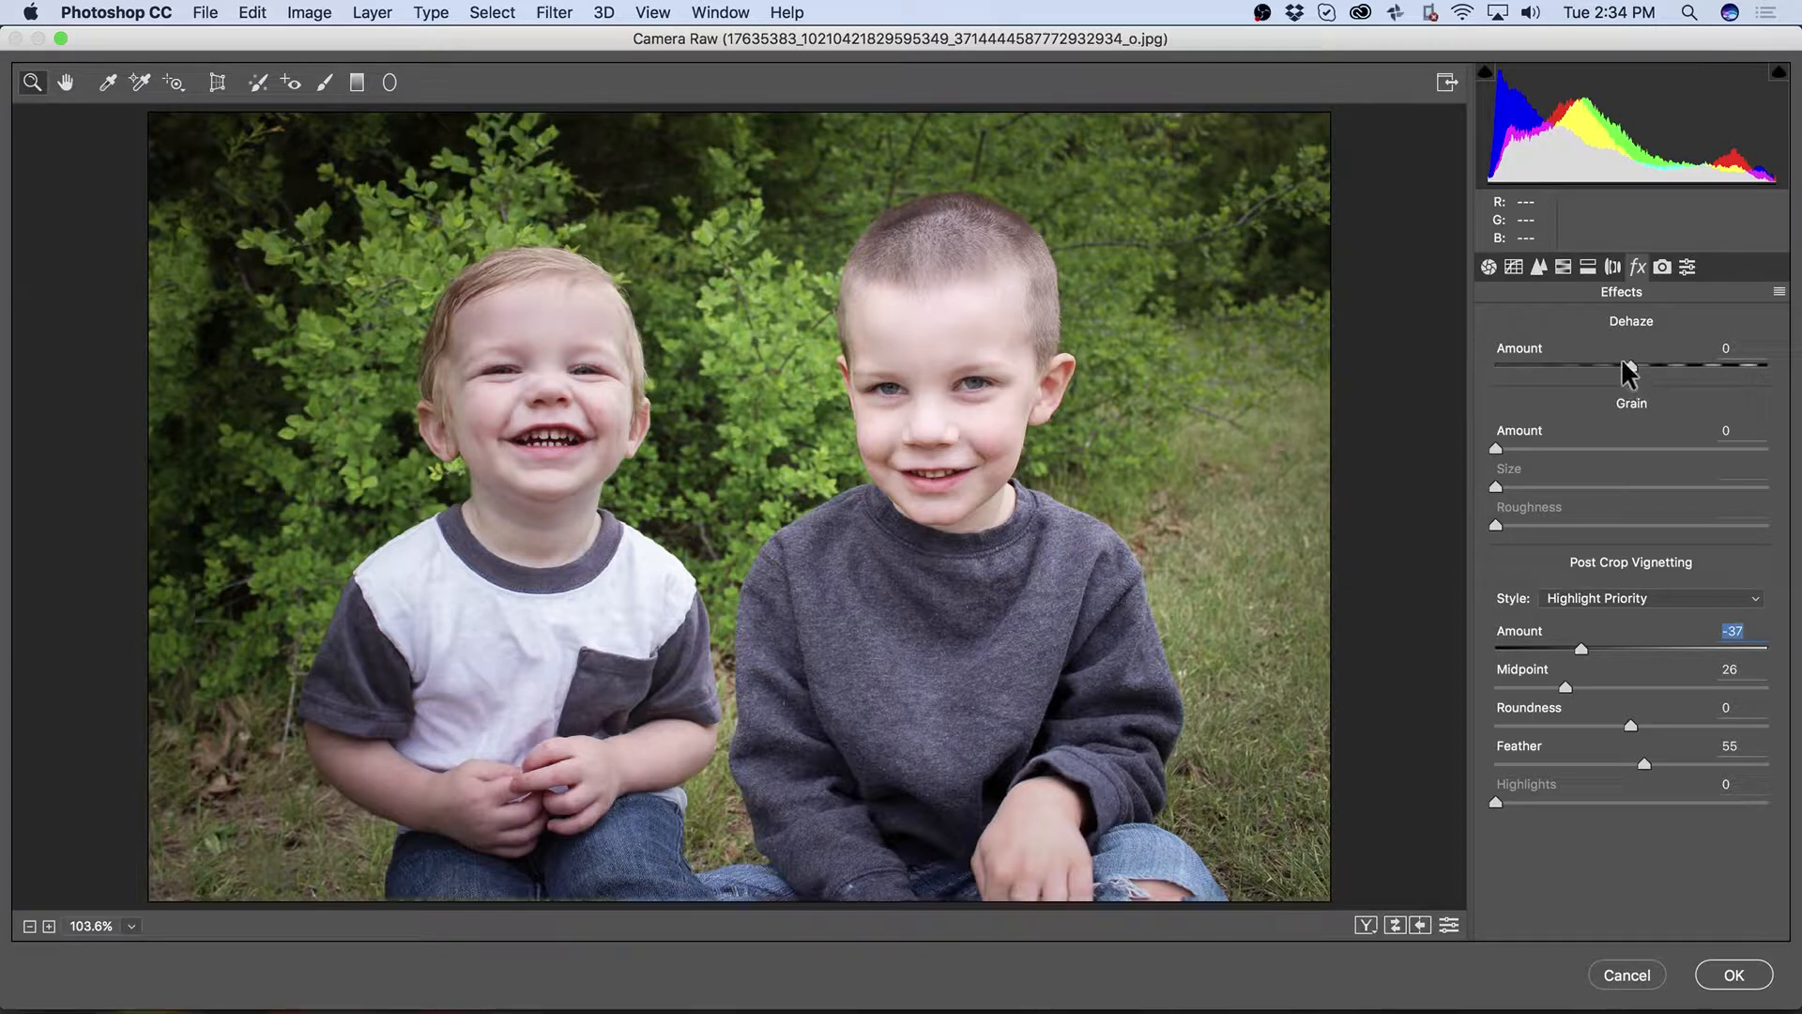
Step: Set Dehaze to +3, review the basic adjustments, and apply the Camera Raw Filter to the merged layer
{"action": "left_click_drag", "start_coordinate": [1627, 368], "coordinate": [1635, 366]}
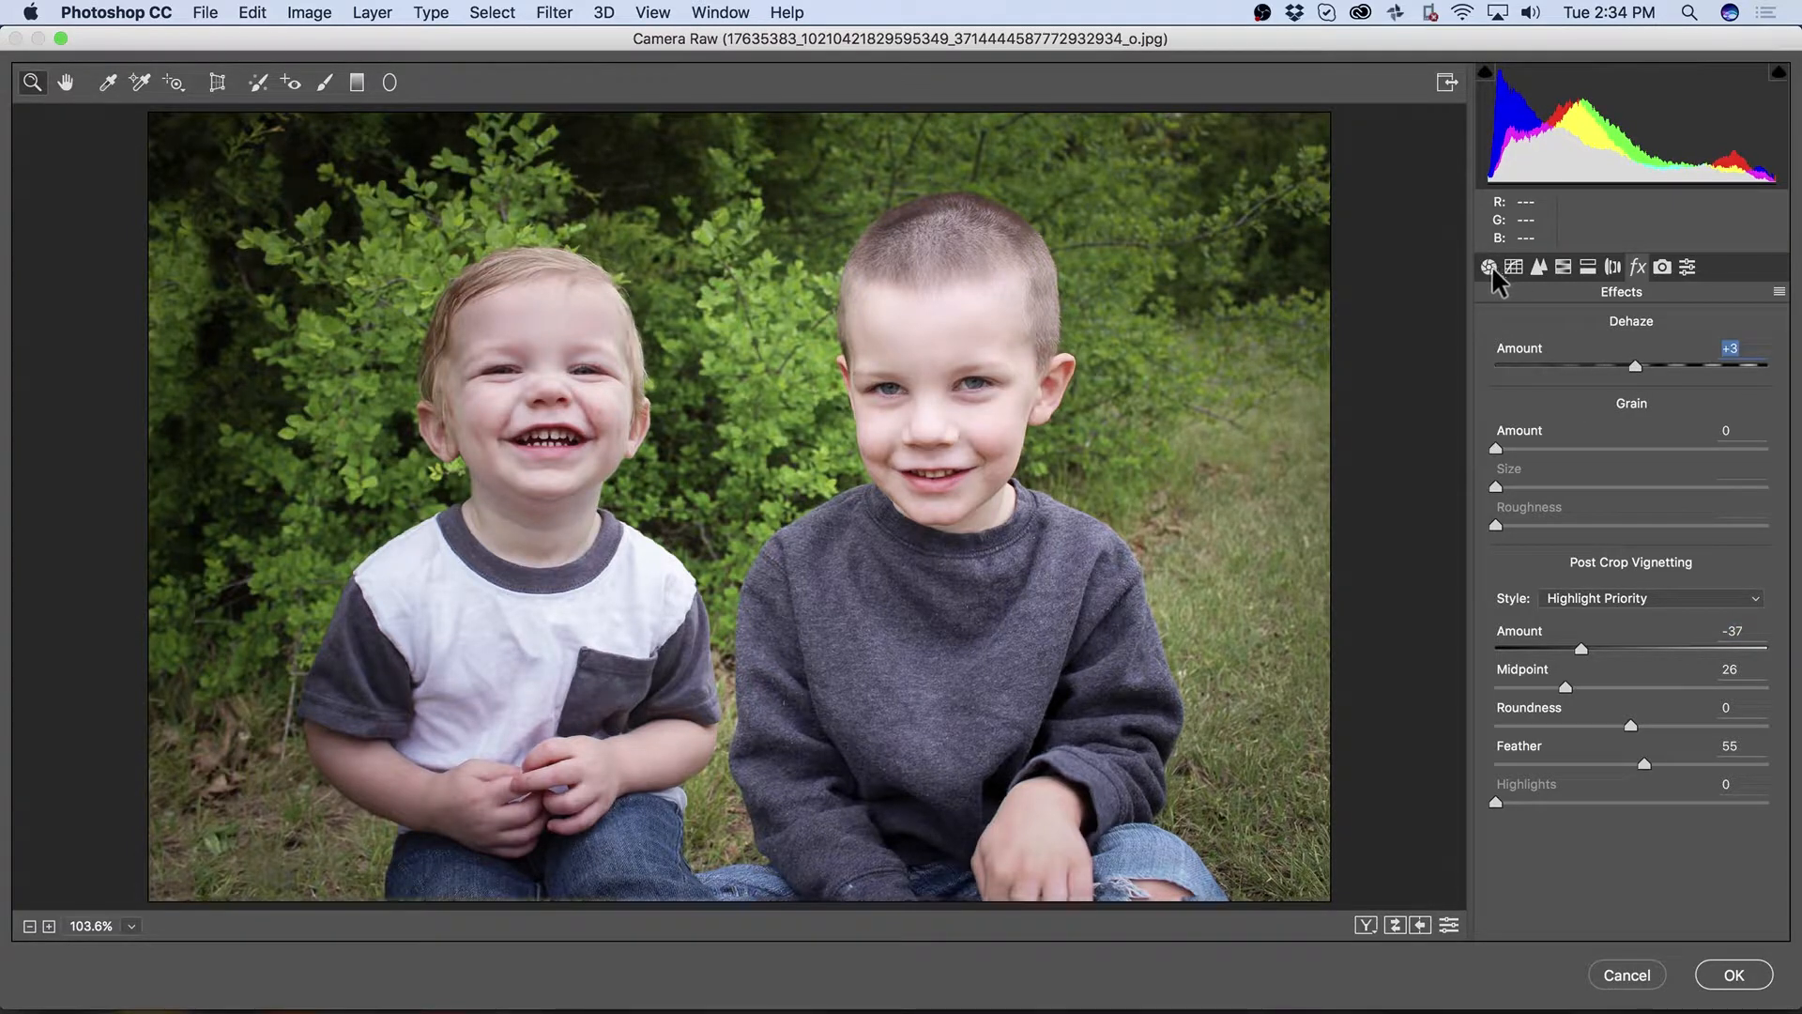
{"action": "left_click", "coordinate": [1490, 268]}
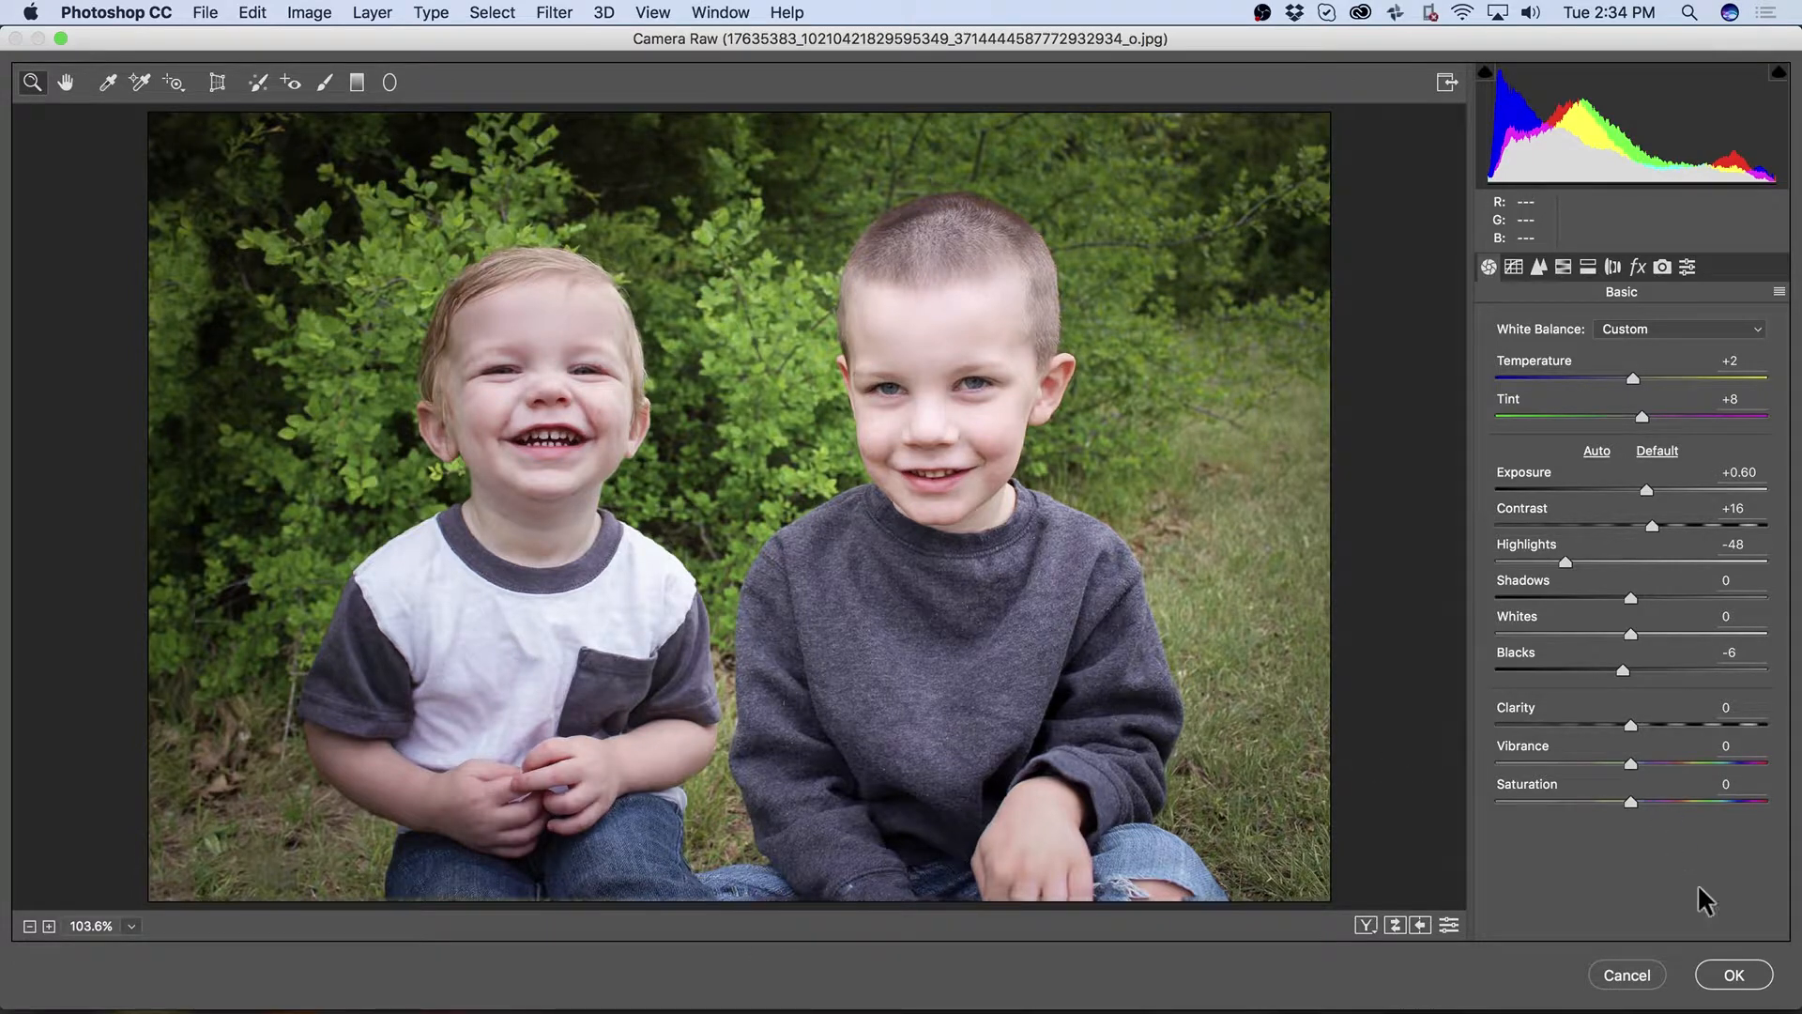
{"action": "left_click", "coordinate": [1734, 976]}
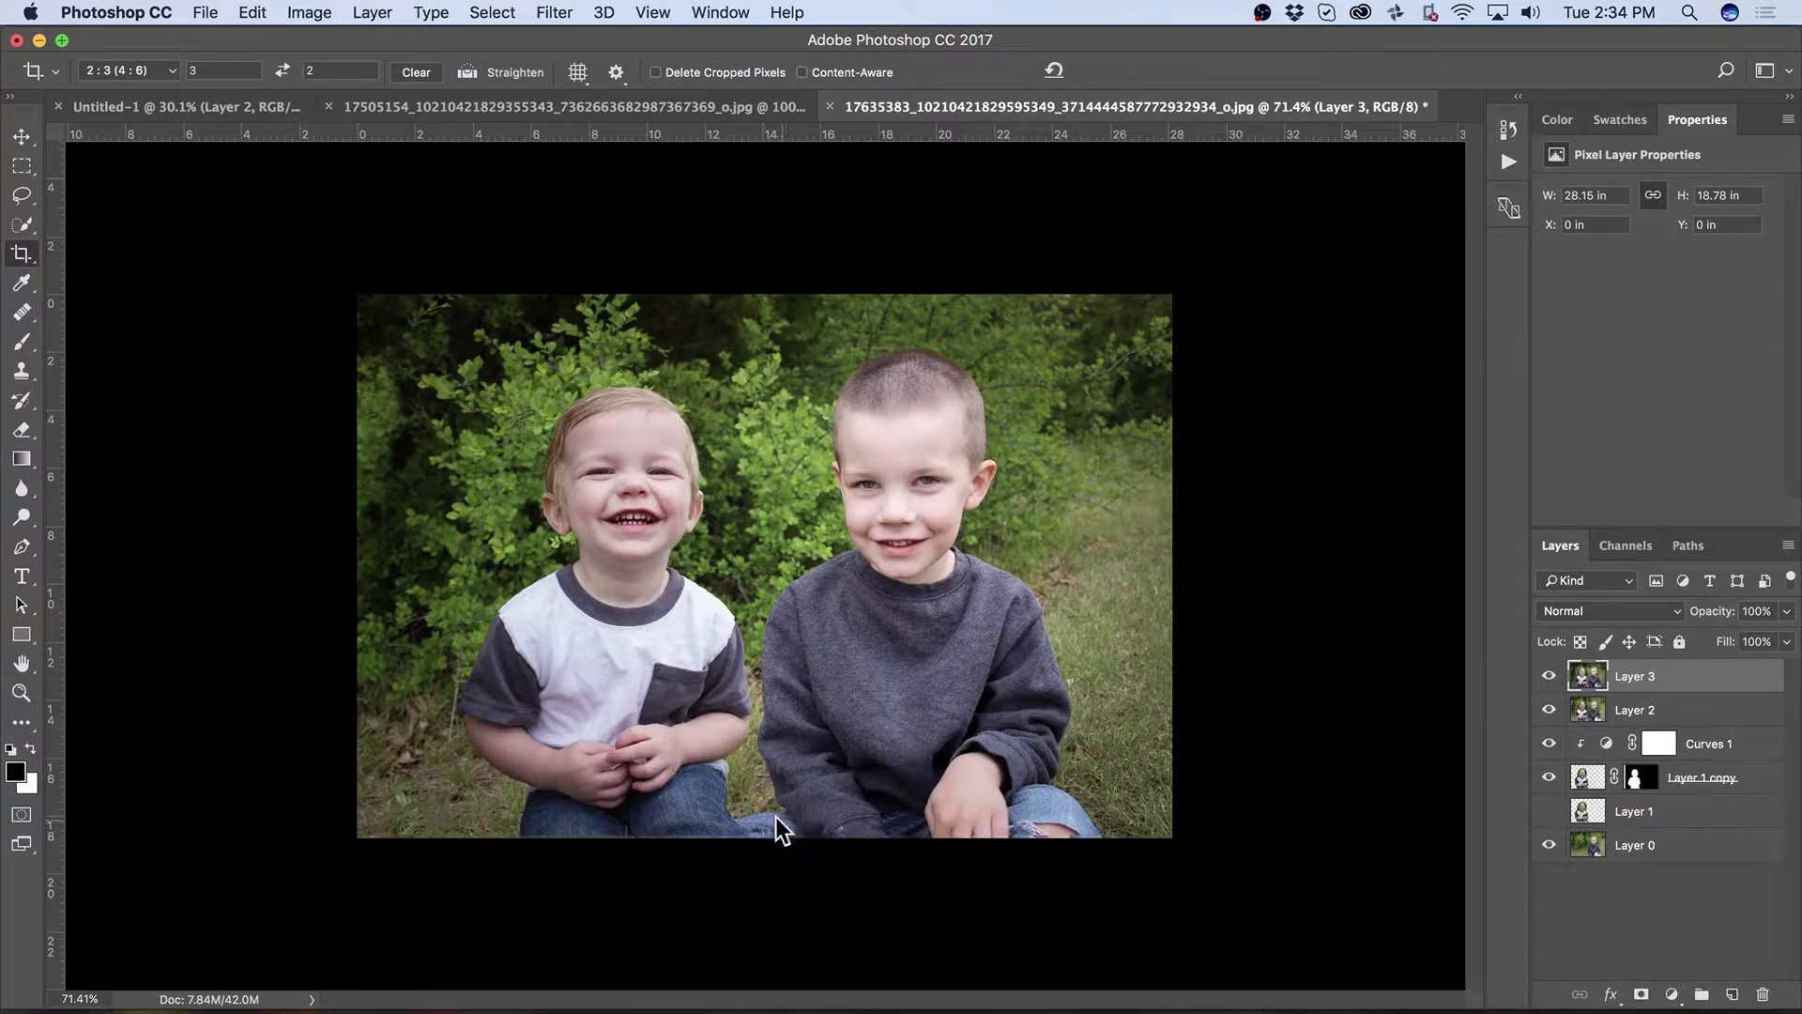
Step: Crop a thin strip off the photo's lower edge beneath the boys' jeans, keeping the 2:3 ratio
{"action": "key", "text": "z"}
{"action": "left_click_drag", "start_coordinate": [777, 825], "coordinate": [840, 777]}
{"action": "key", "text": "c"}
{"action": "scroll", "coordinate": [842, 793], "scroll_direction": "down", "scroll_amount": 4}
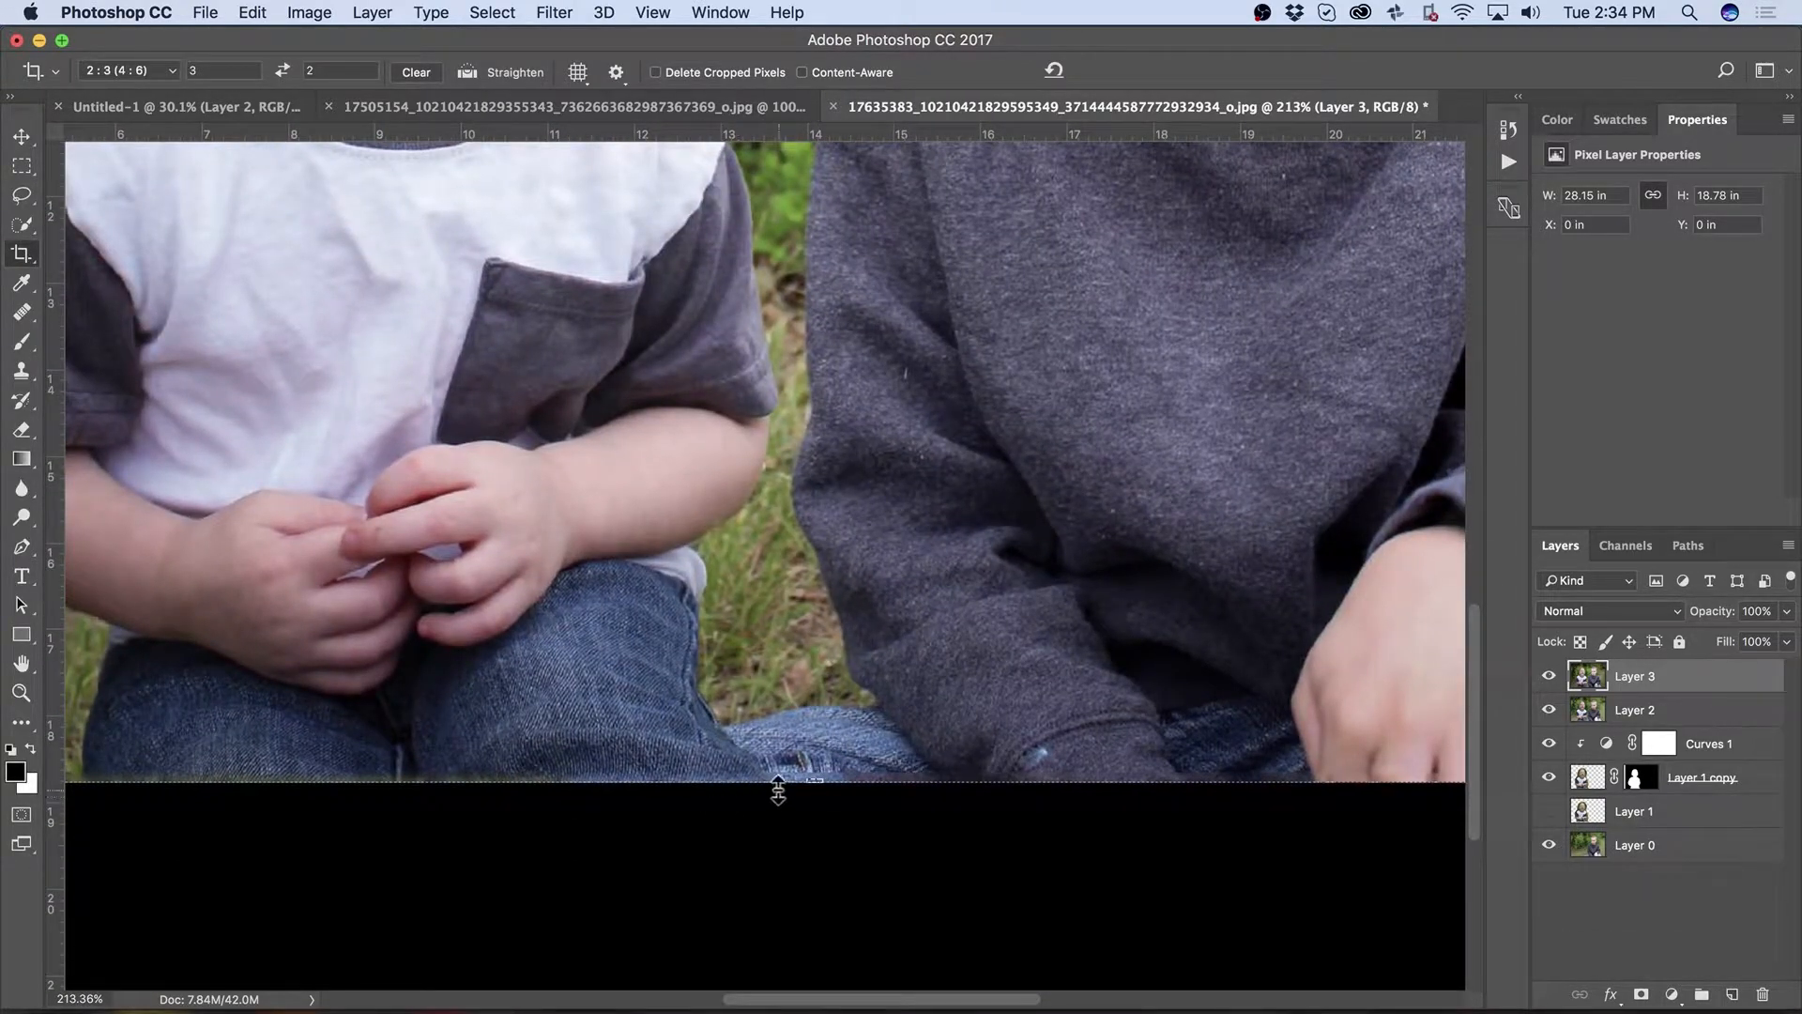
{"action": "mouse_move", "coordinate": [815, 793]}
{"action": "left_mouse_down"}
{"action": "mouse_move", "coordinate": [830, 834]}
{"action": "mouse_move", "coordinate": [816, 771]}
{"action": "left_mouse_up"}
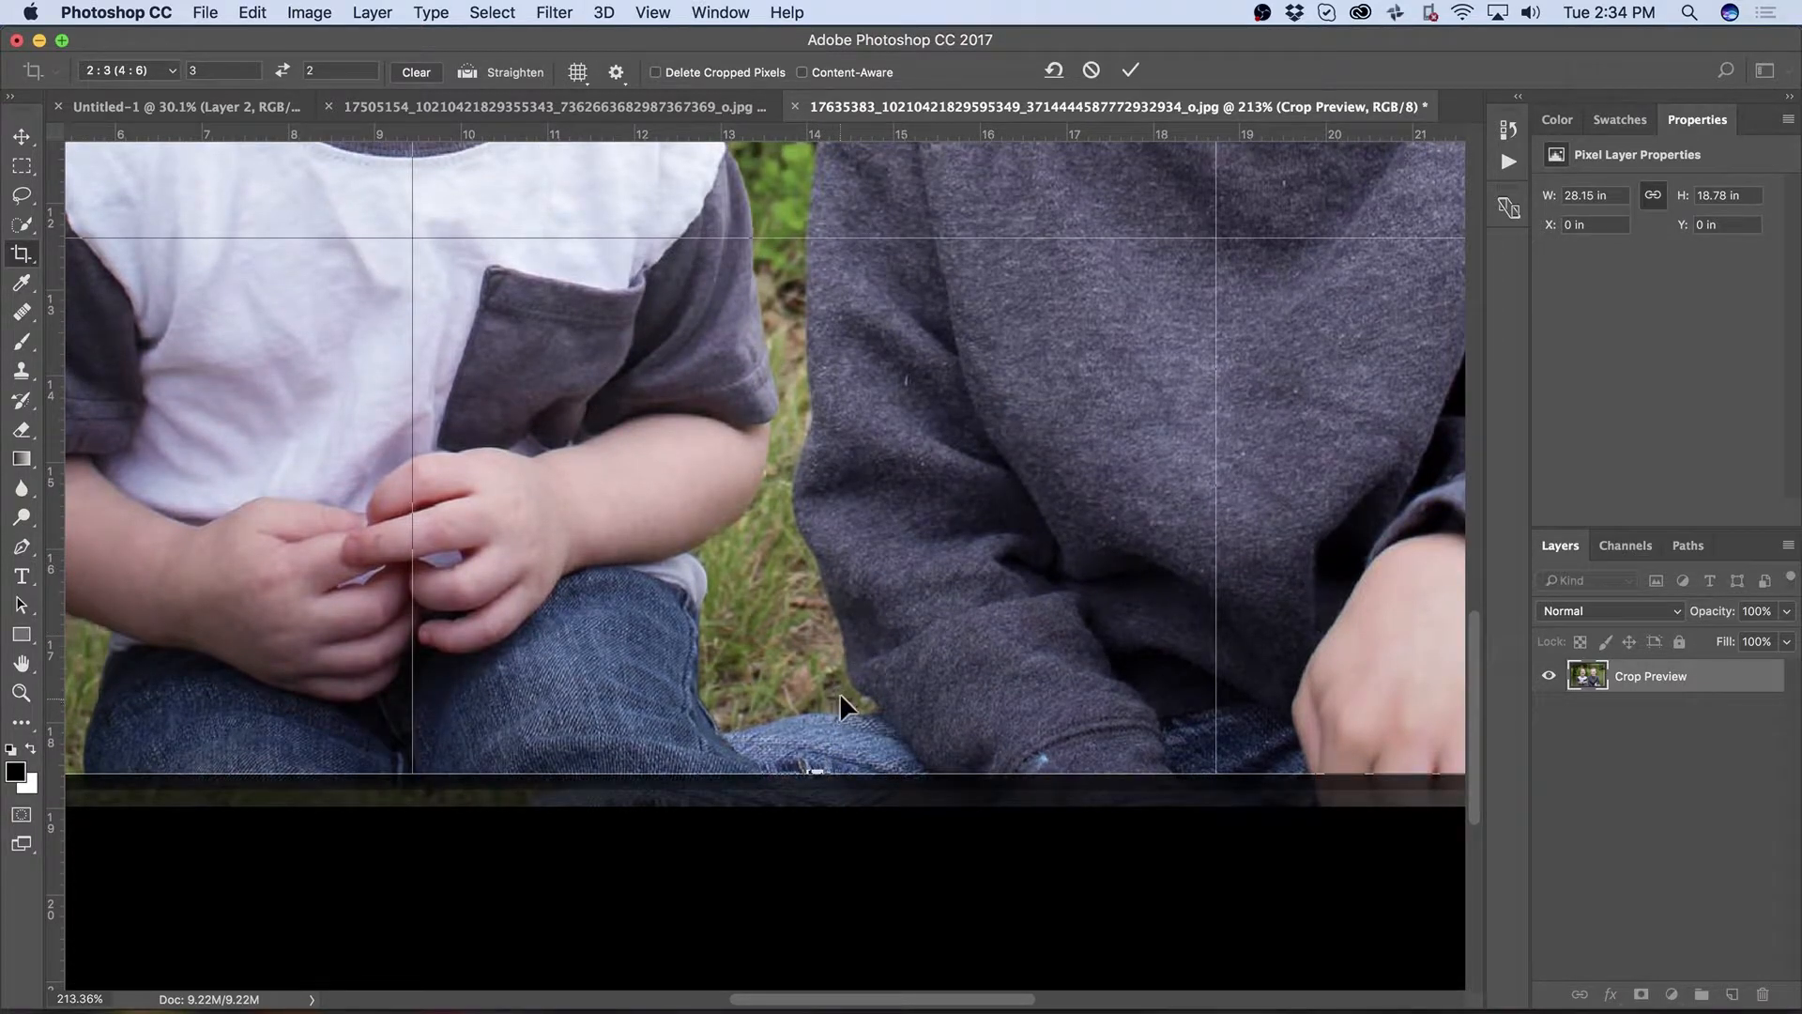
{"action": "left_click_drag", "start_coordinate": [839, 691], "coordinate": [854, 643]}
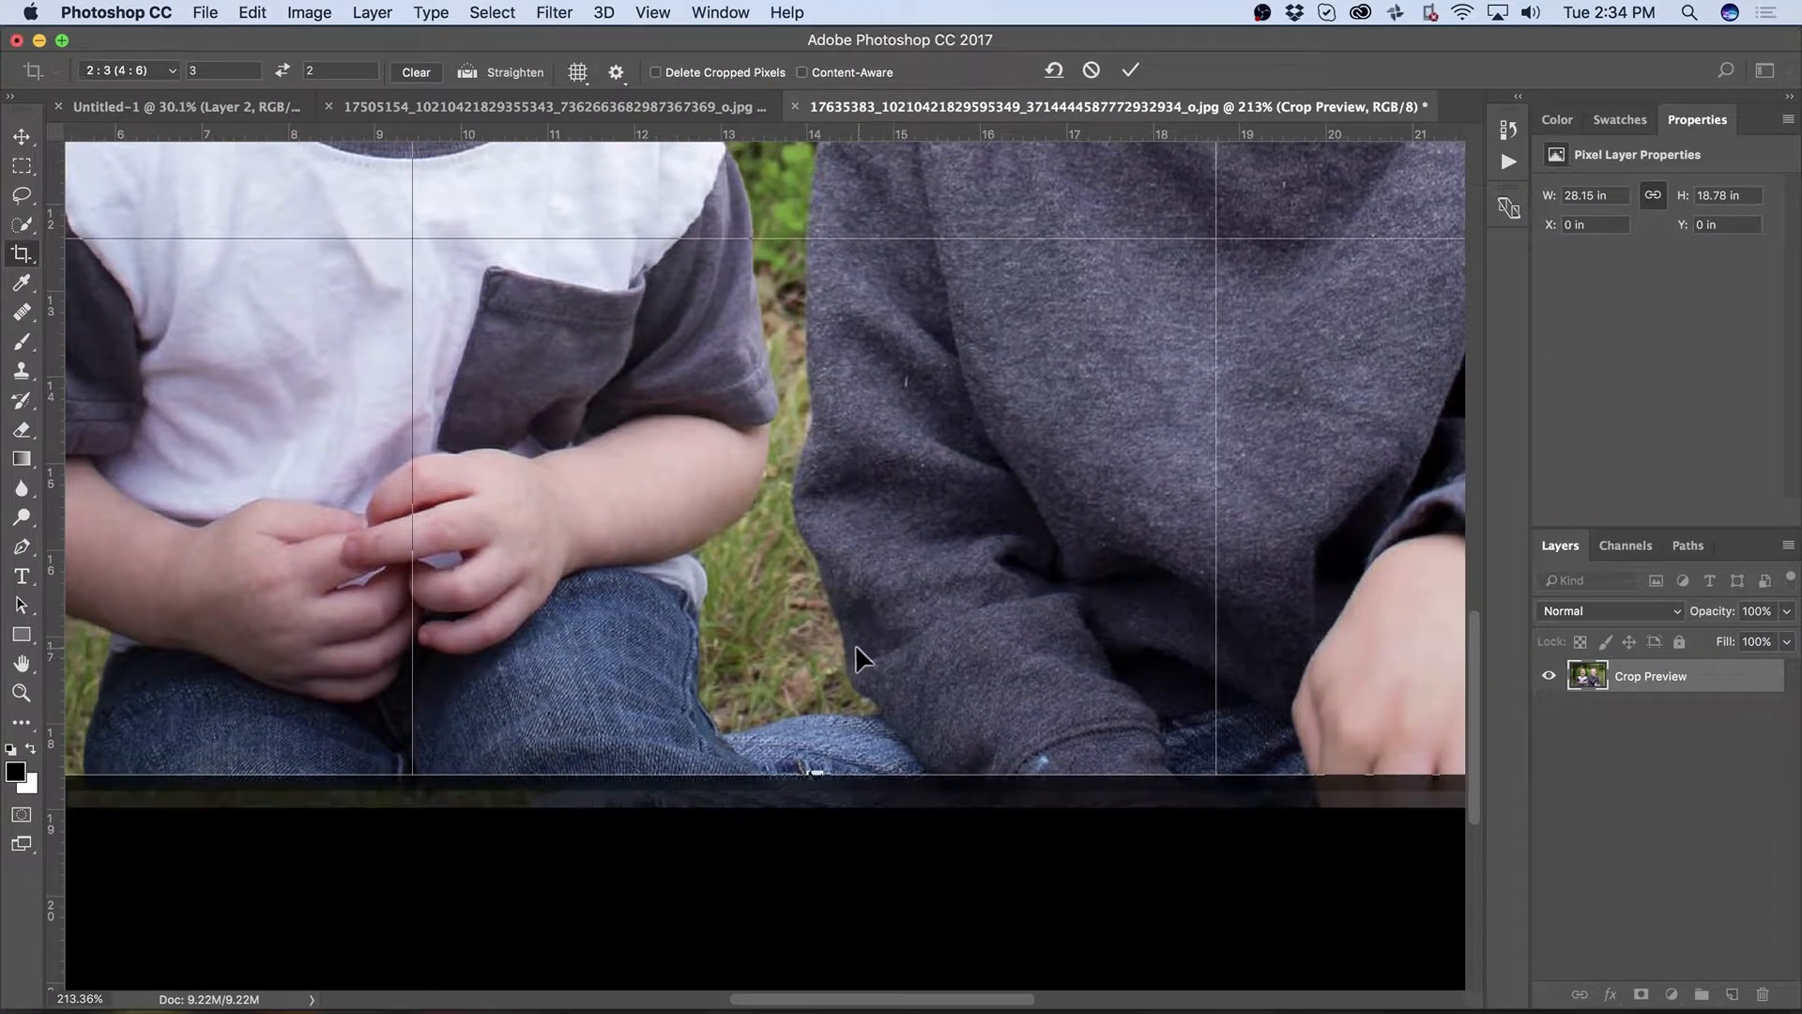
{"action": "key", "text": "Return"}
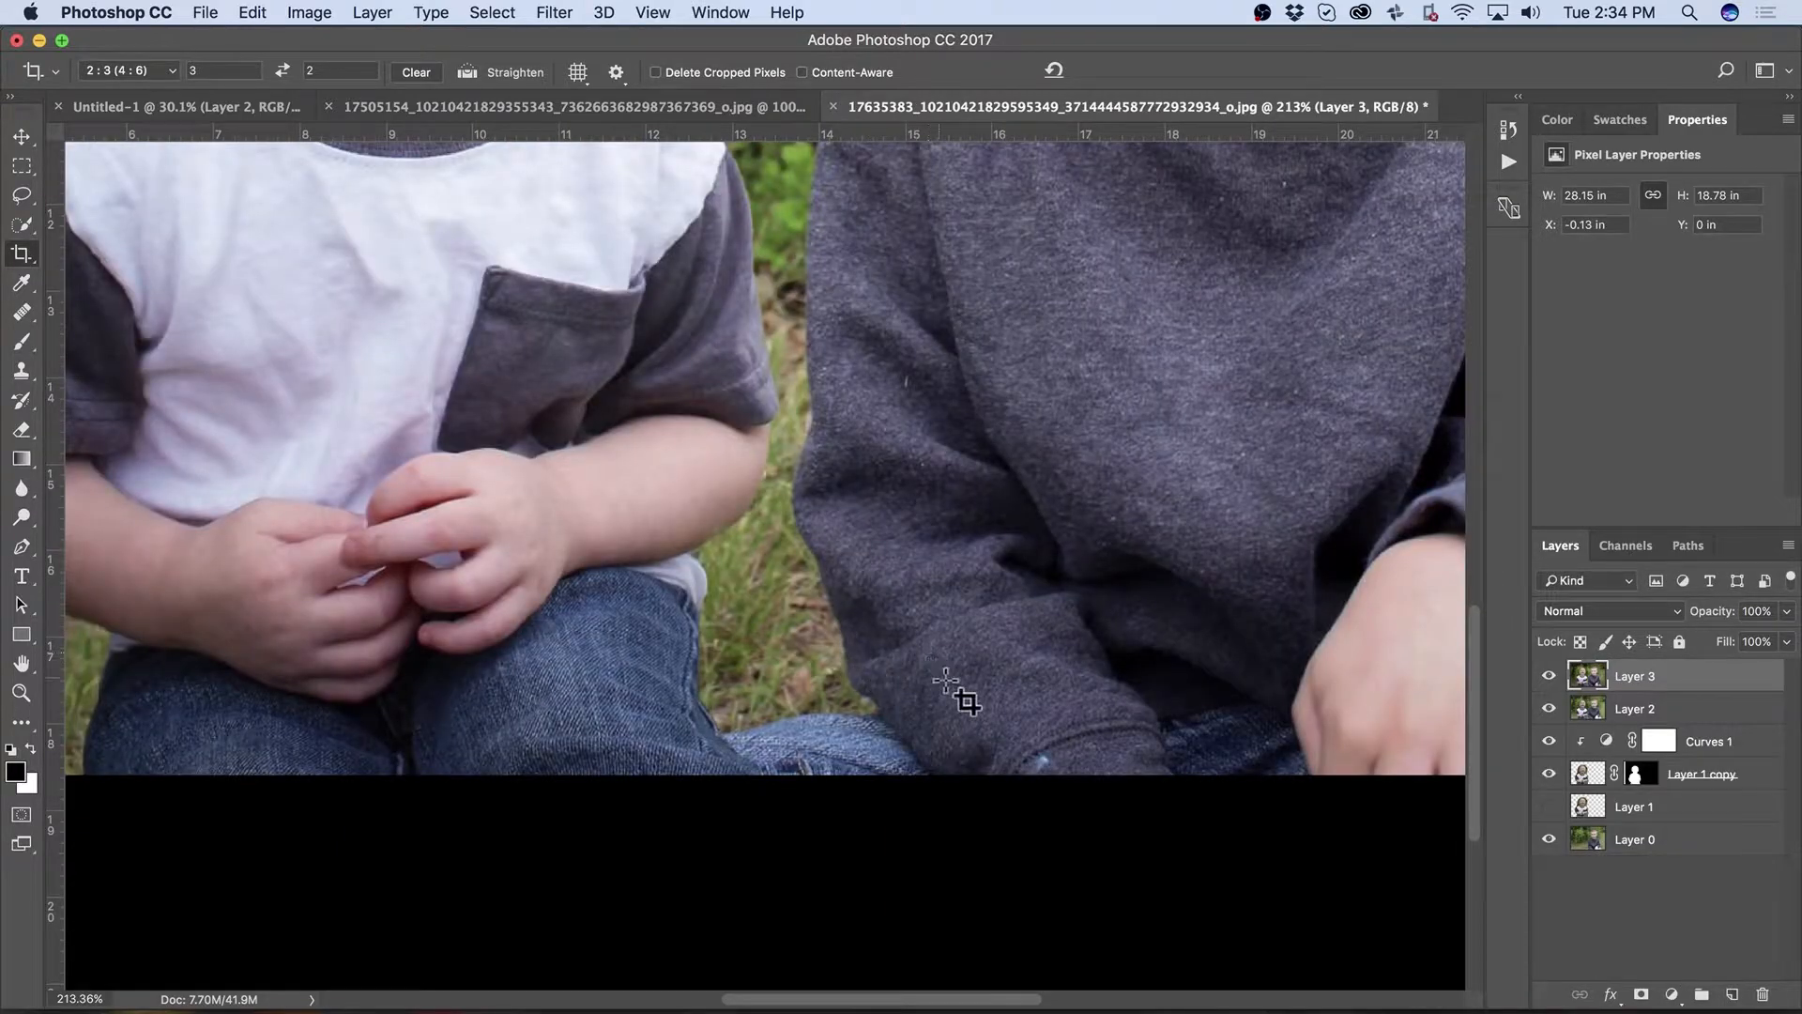
Step: Soften the crease under the younger boy's left-hand eye with the Healing Brush and fade the healing to 60% opacity
{"action": "left_click_drag", "start_coordinate": [1094, 644], "coordinate": [804, 643]}
{"action": "scroll", "coordinate": [804, 644], "scroll_direction": "up", "scroll_amount": 10}
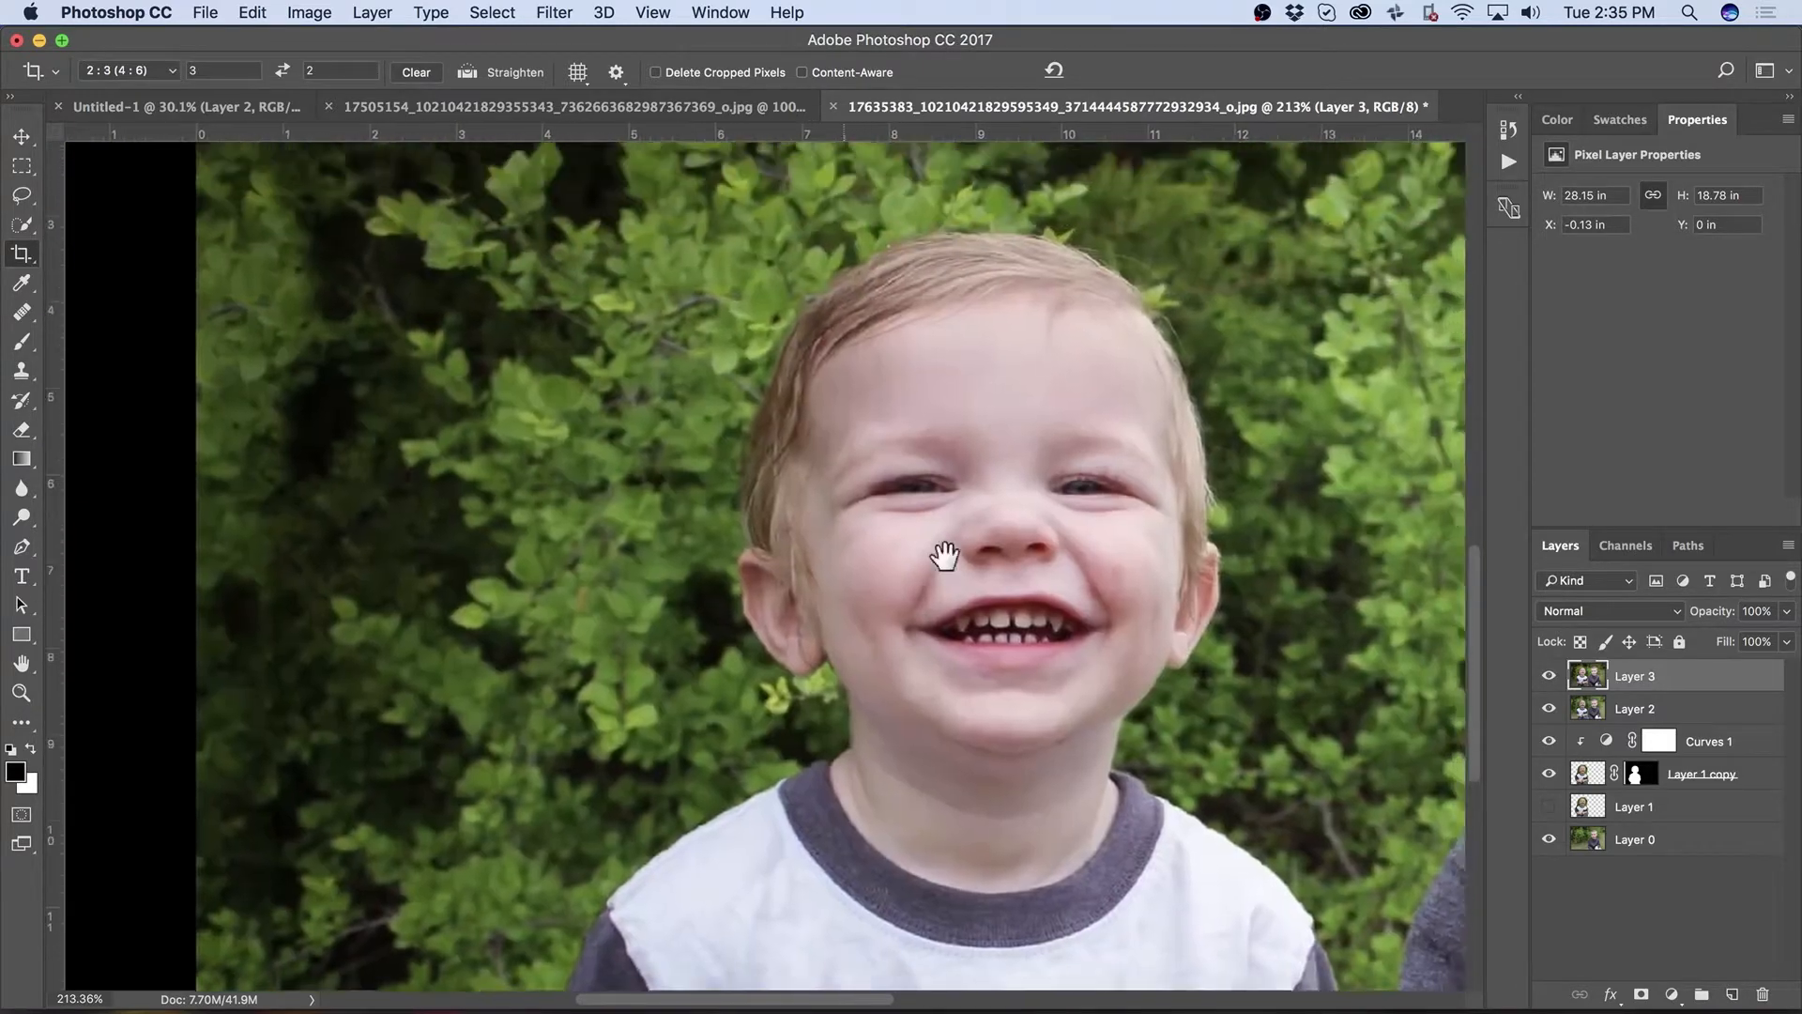
{"action": "left_click_drag", "start_coordinate": [945, 556], "coordinate": [757, 459]}
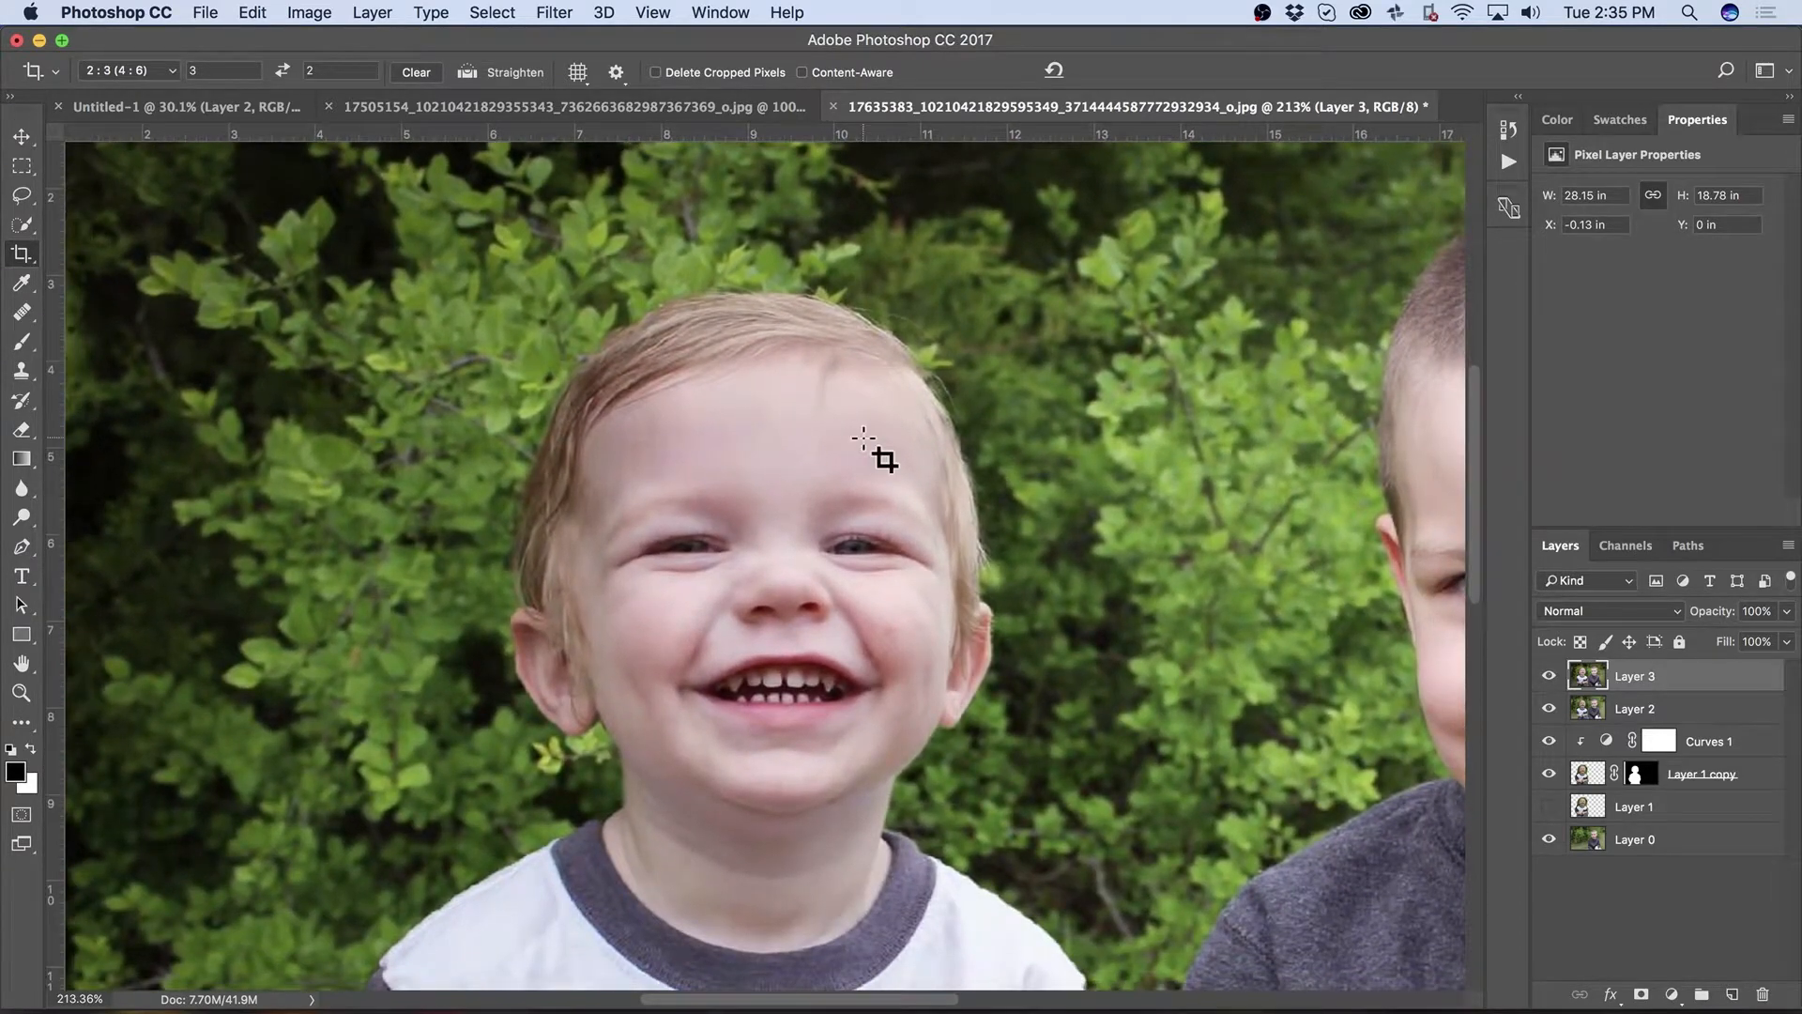
{"action": "scroll", "coordinate": [863, 438], "scroll_direction": "down", "scroll_amount": 10}
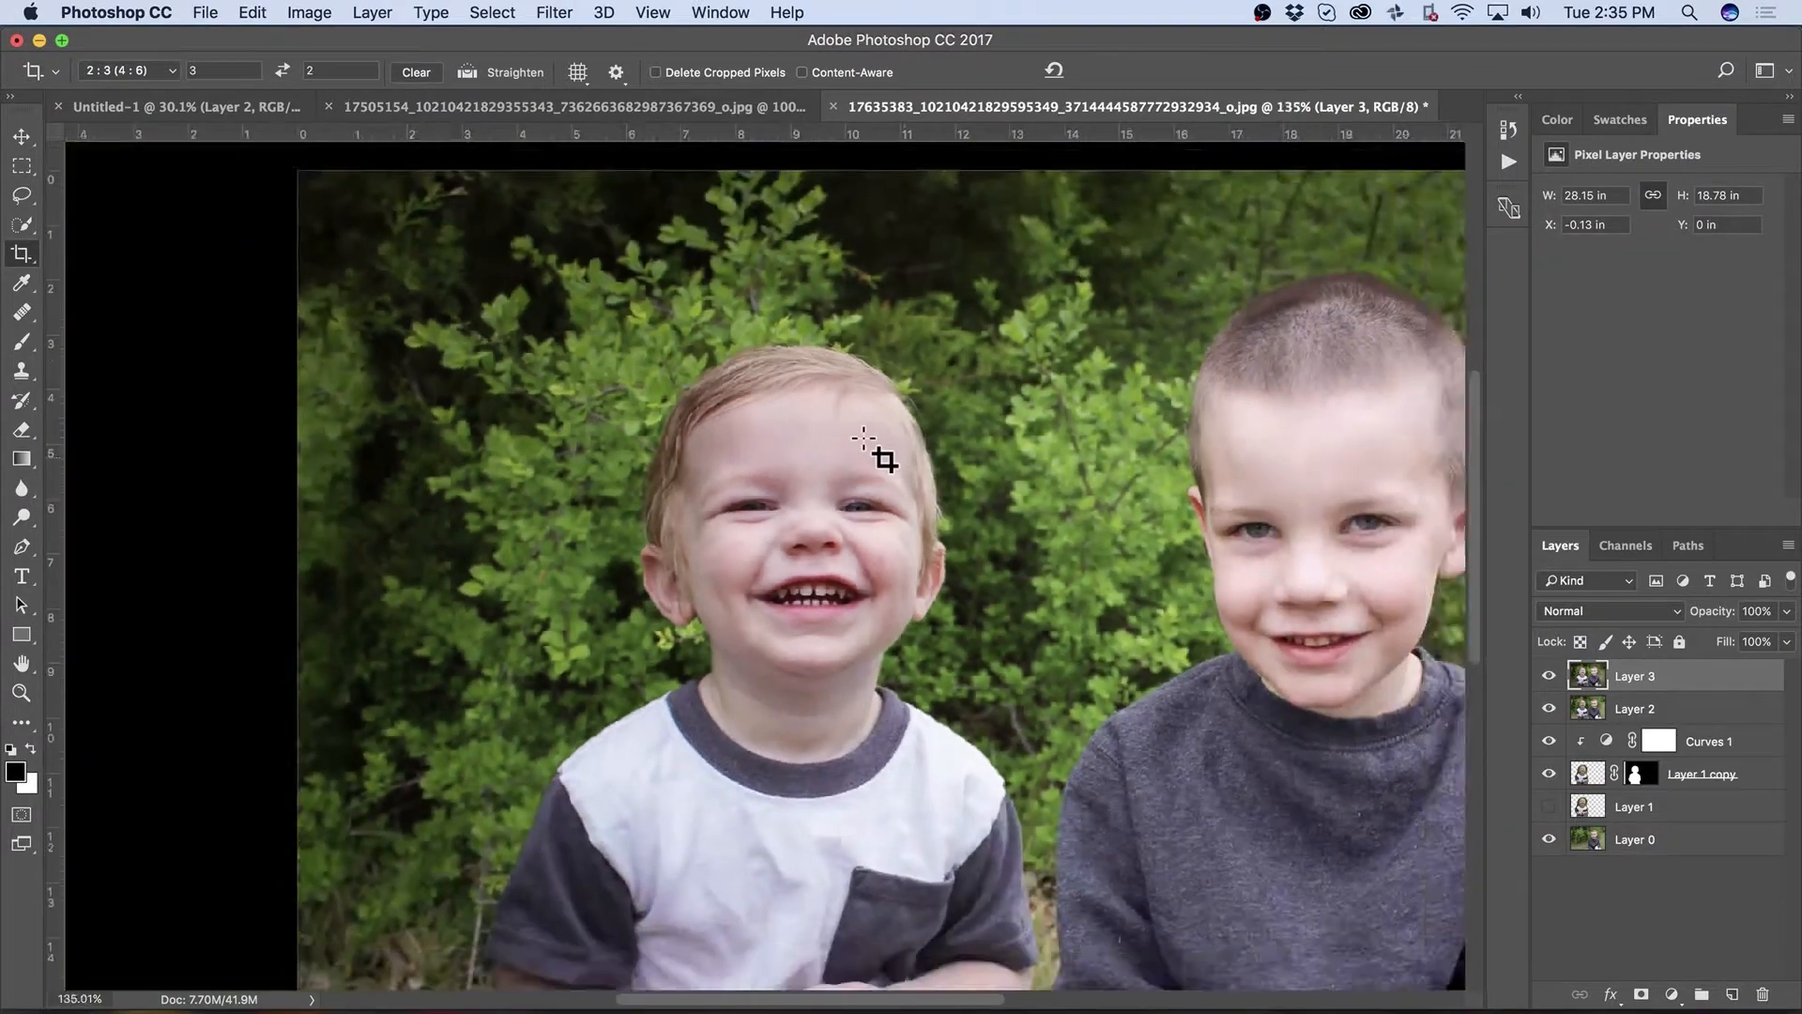
{"action": "scroll", "coordinate": [863, 438], "scroll_direction": "up", "scroll_amount": 1}
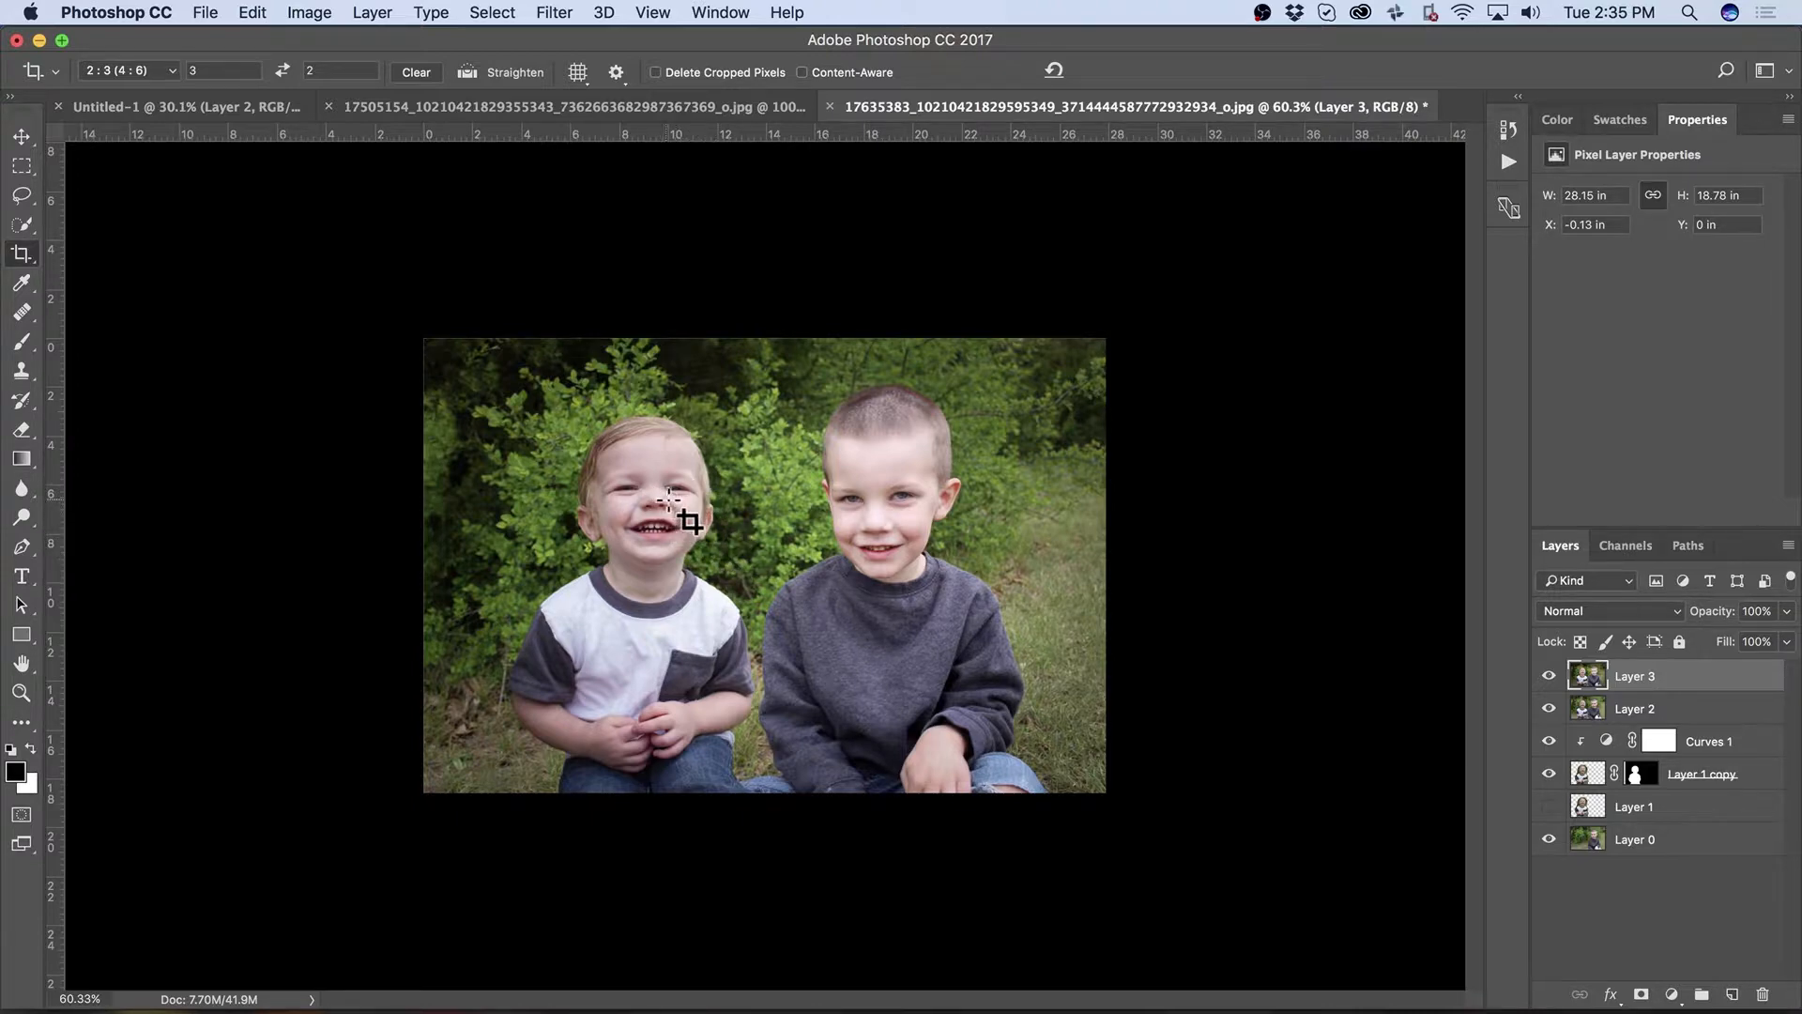
{"action": "key", "text": "z"}
{"action": "left_click_drag", "start_coordinate": [675, 475], "coordinate": [833, 531]}
{"action": "key", "text": "c"}
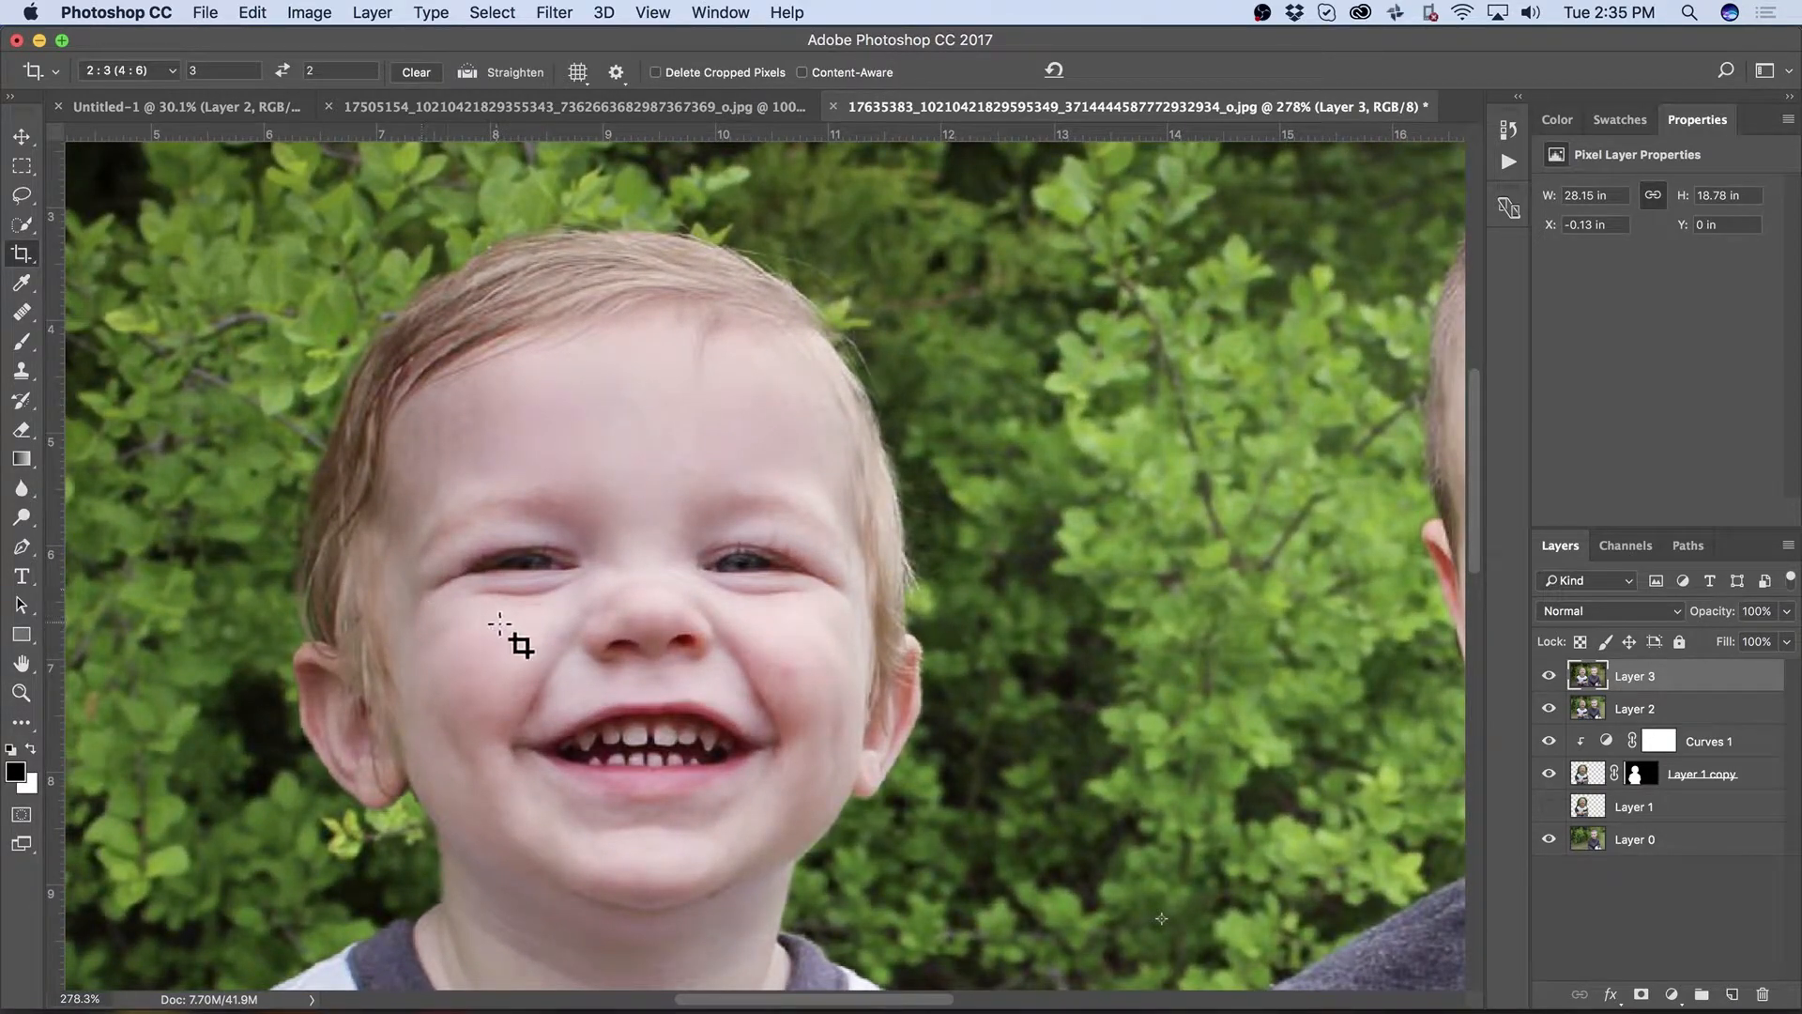
{"action": "key", "text": "j"}
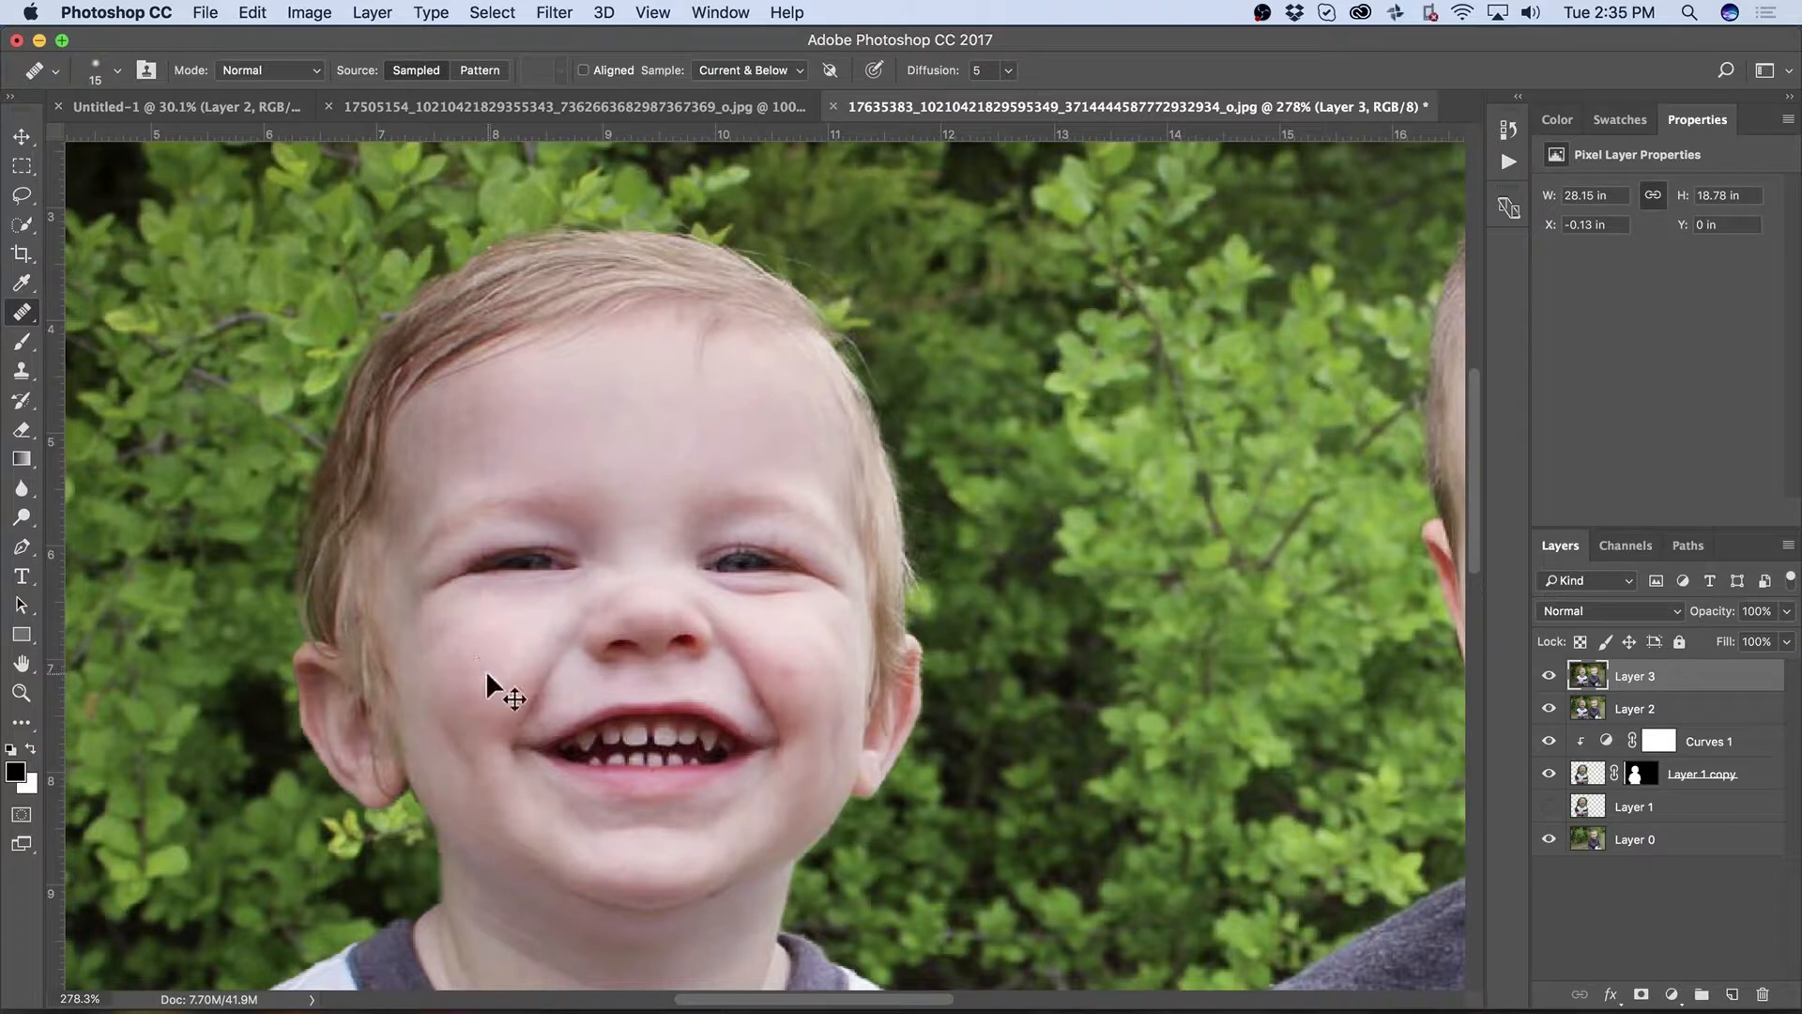
{"action": "key", "text": "super+shift+f"}
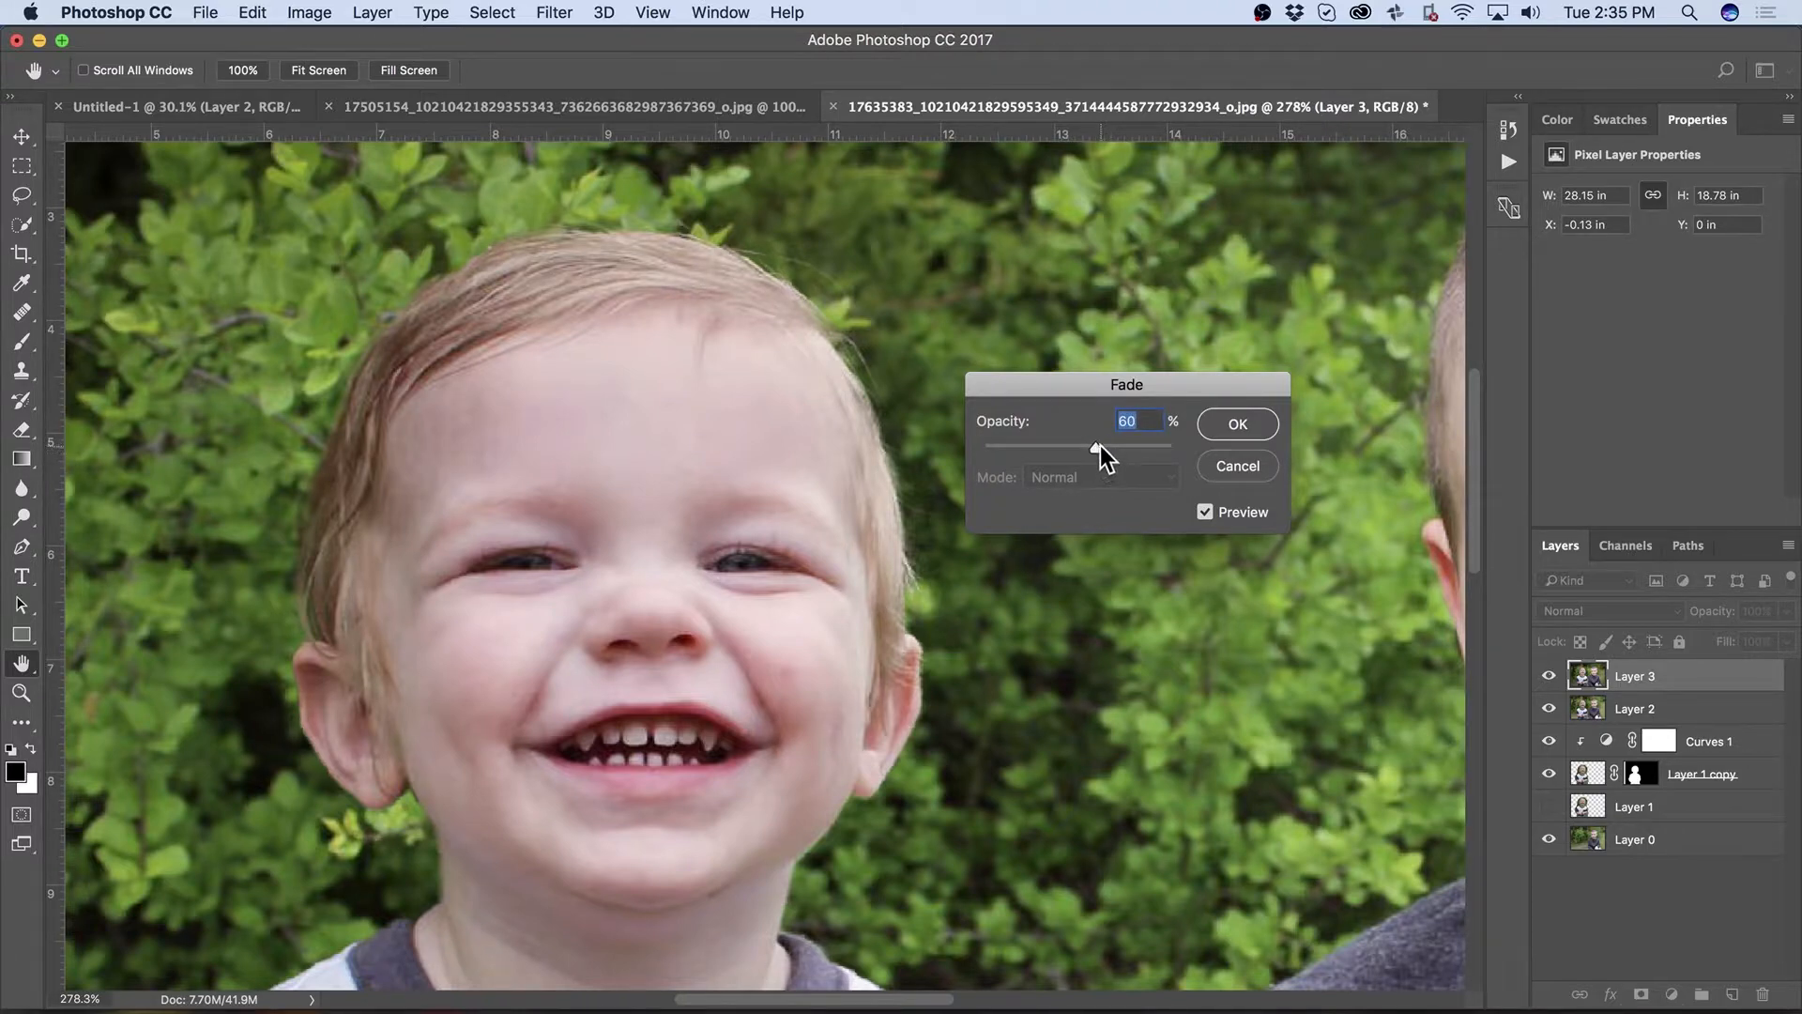
{"action": "left_click", "coordinate": [1237, 423]}
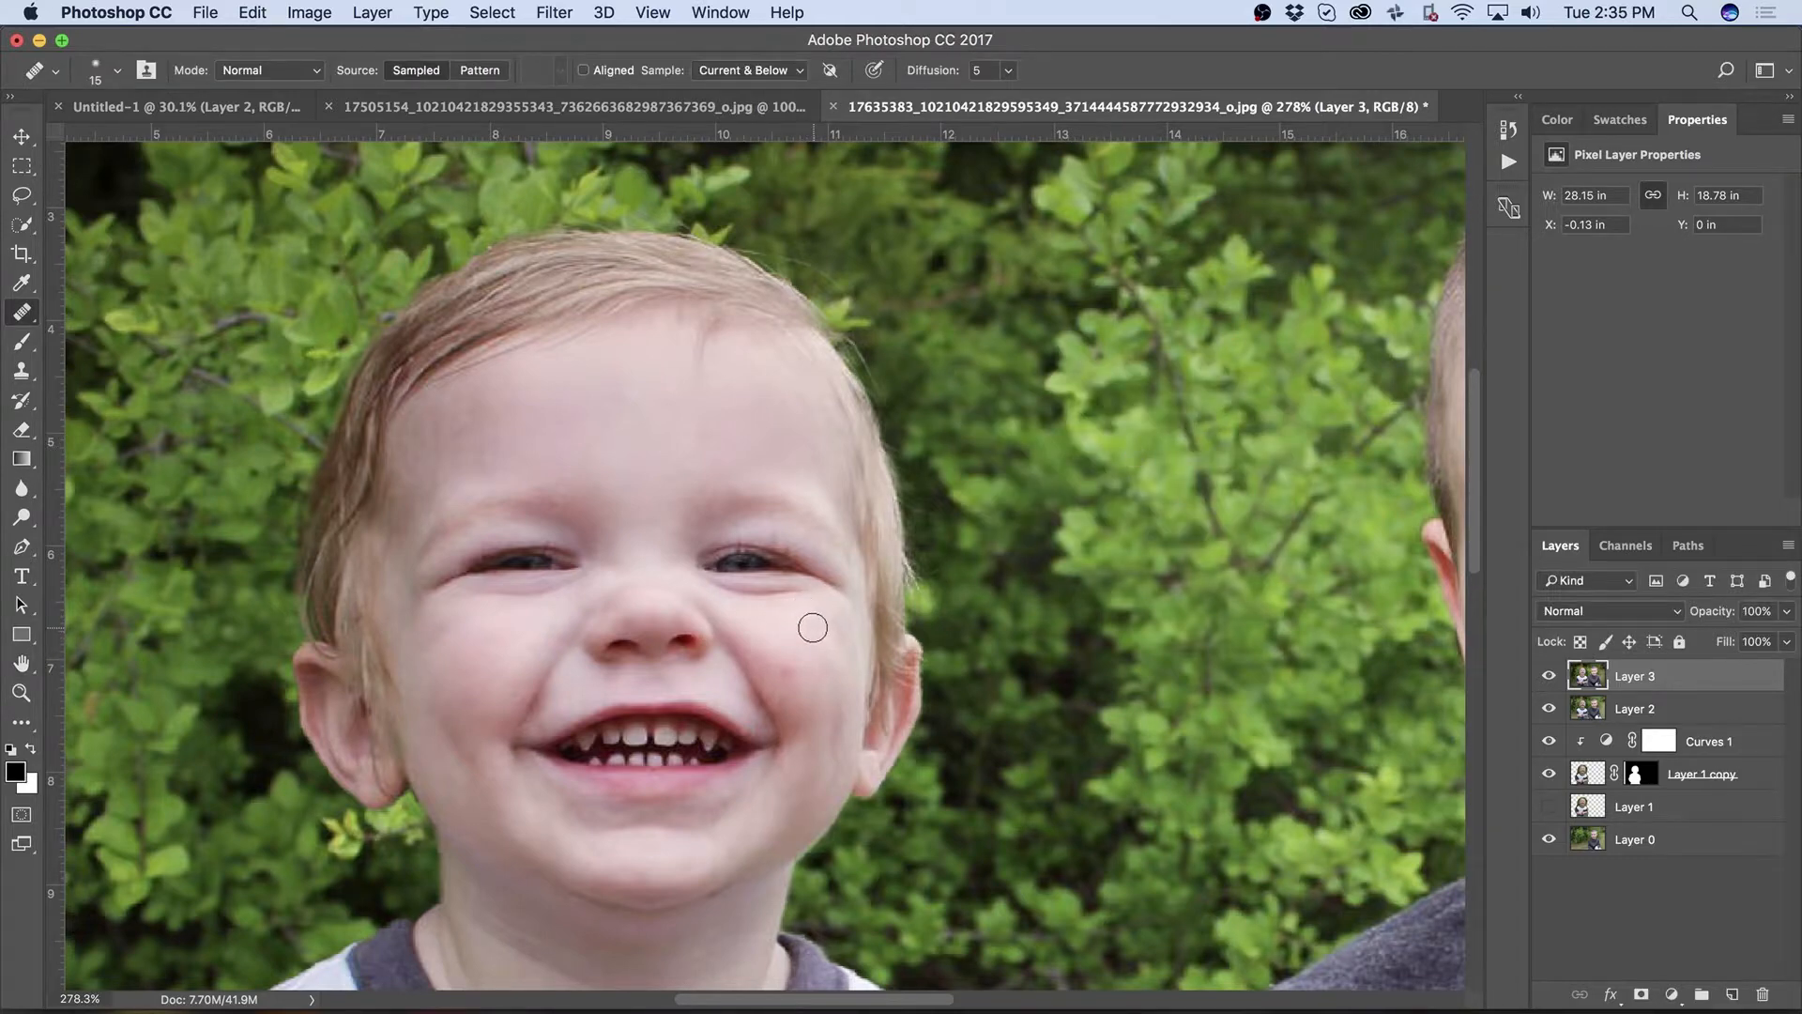
Step: Heal the crease under the younger boy's right-hand eye and fade the healing to 52% opacity
{"action": "left_click_drag", "start_coordinate": [795, 591], "coordinate": [793, 587]}
{"action": "key", "text": "super+shift+f"}
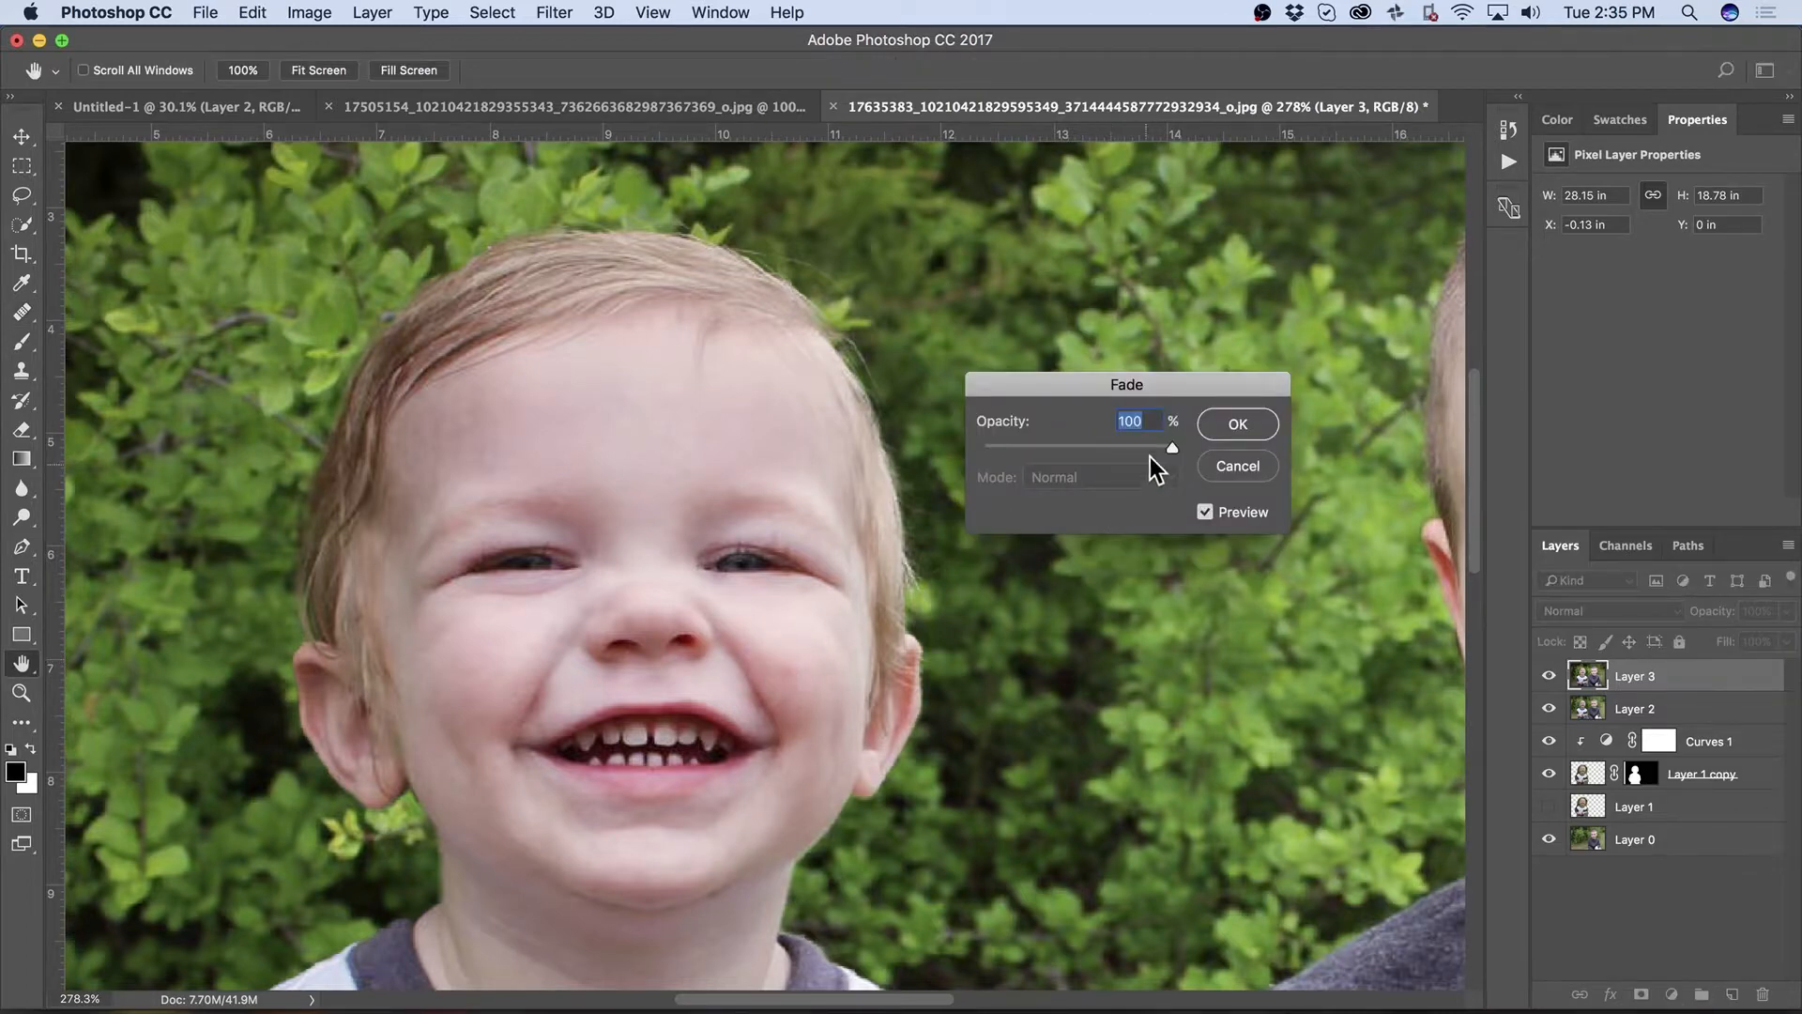
{"action": "left_click_drag", "start_coordinate": [1173, 453], "coordinate": [1082, 452]}
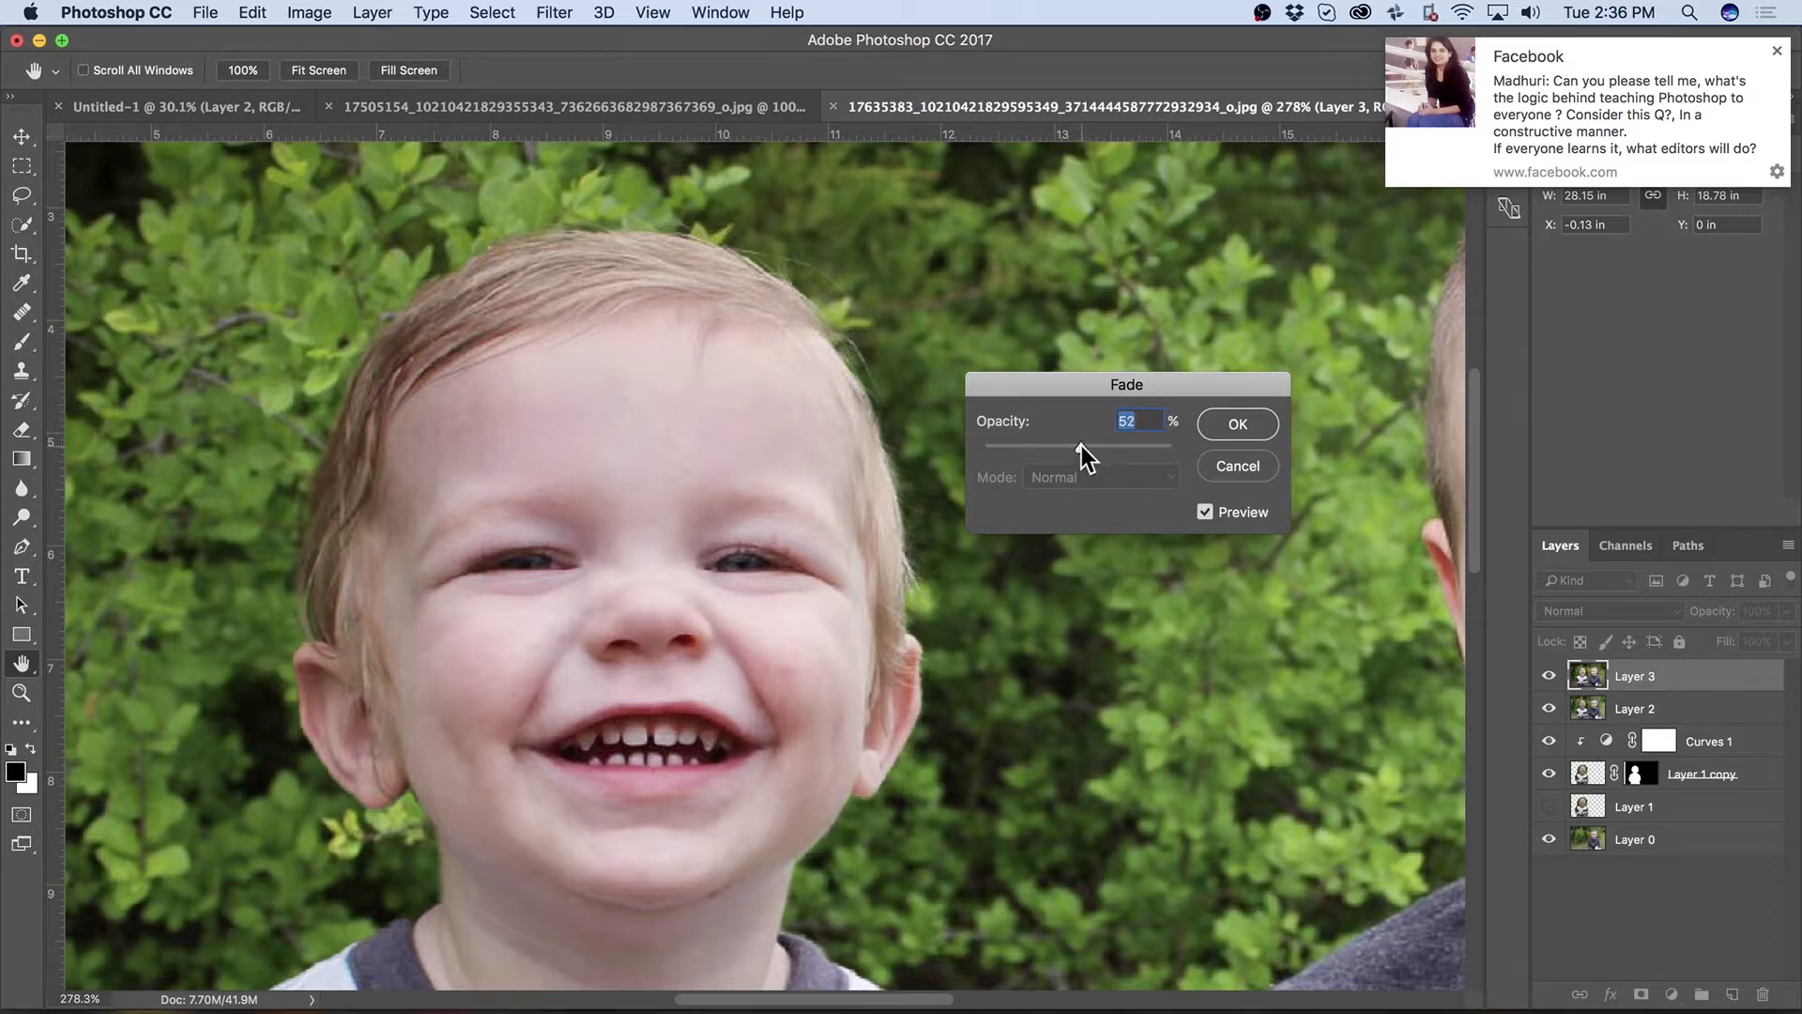
{"action": "left_click", "coordinate": [1235, 424]}
{"action": "key", "text": "j"}
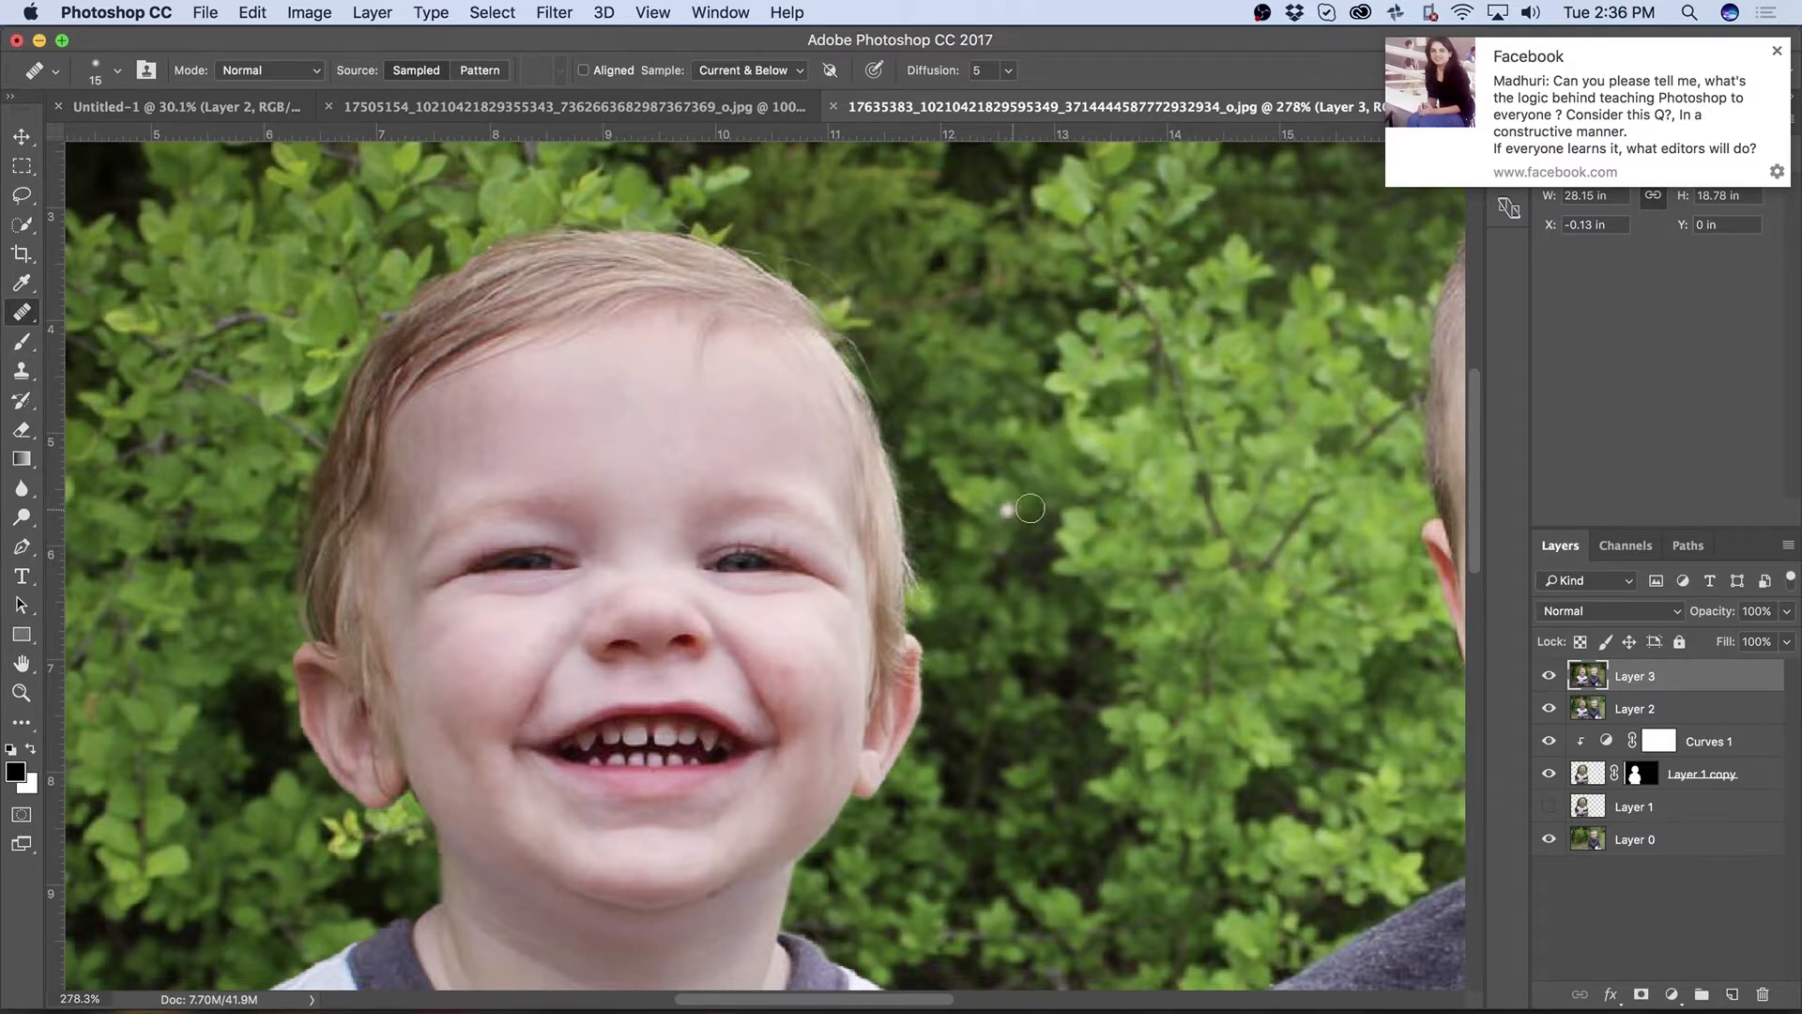
Step: Compare the image with and without the top merged layer, and dismiss the Facebook notification
{"action": "left_click", "coordinate": [1549, 676]}
{"action": "left_click", "coordinate": [1549, 676]}
{"action": "scroll", "coordinate": [1131, 580], "scroll_direction": "down", "scroll_amount": 5}
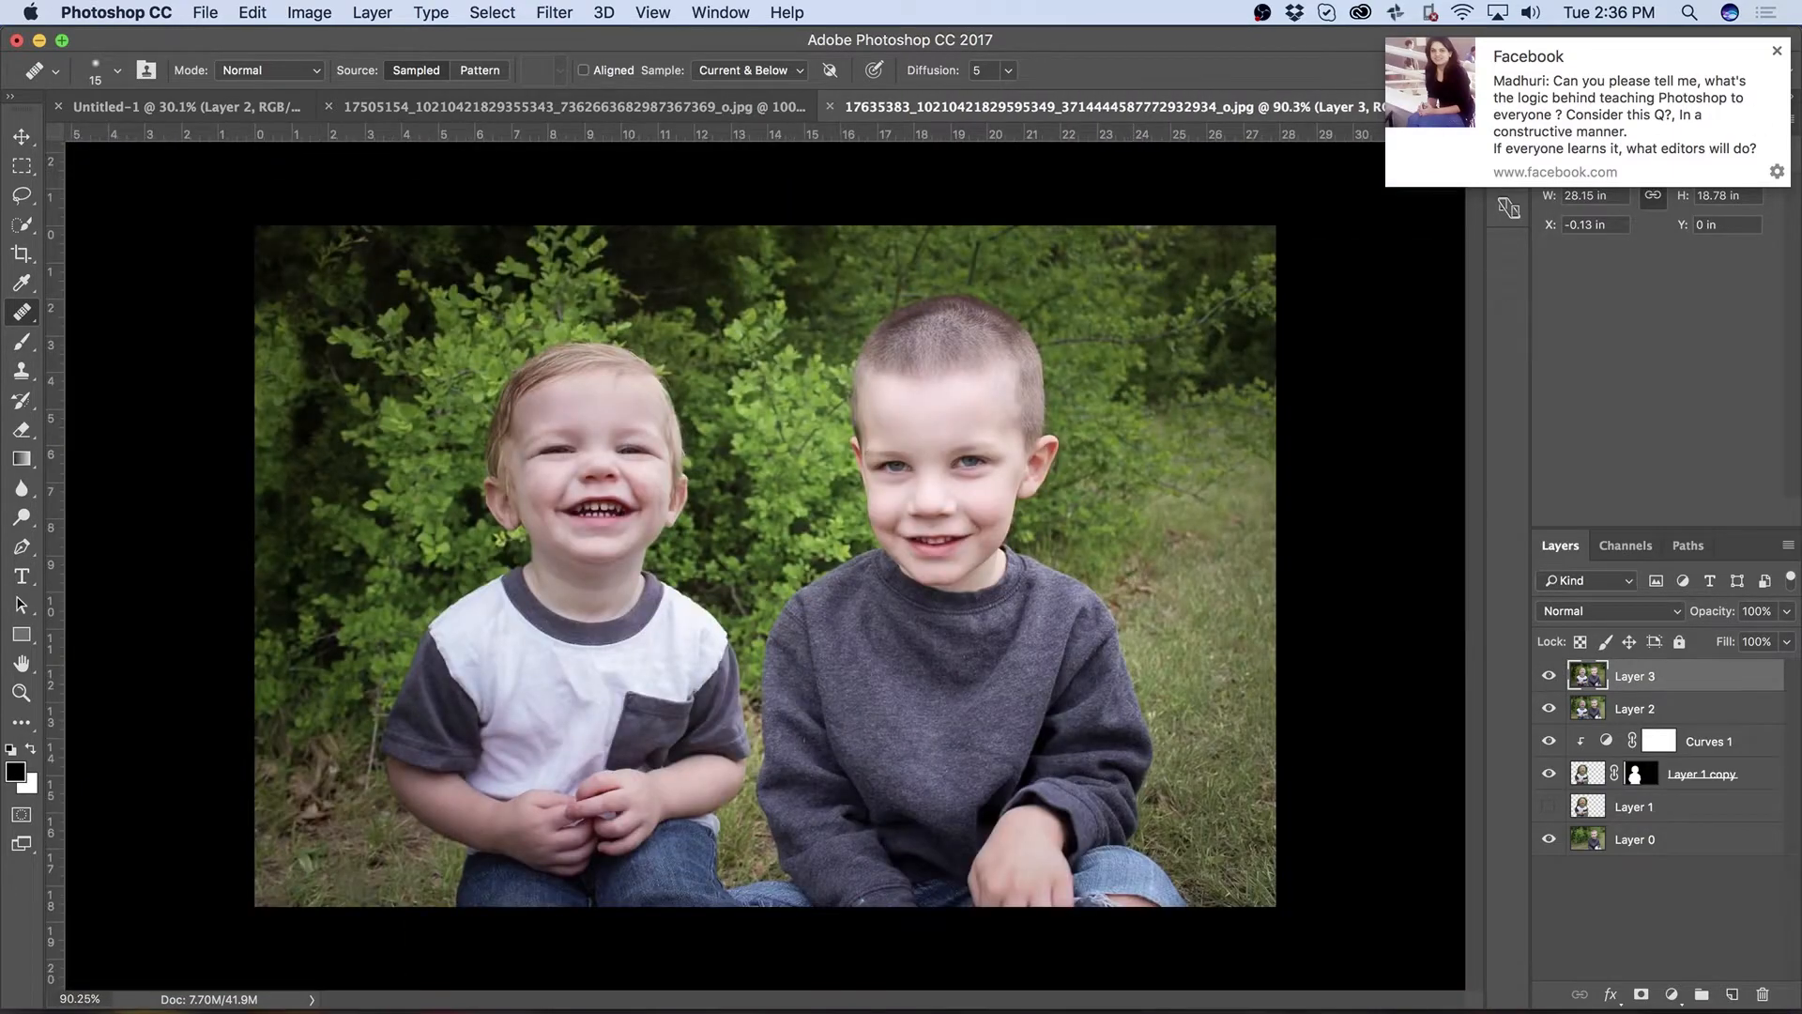
{"action": "left_click", "coordinate": [1770, 51]}
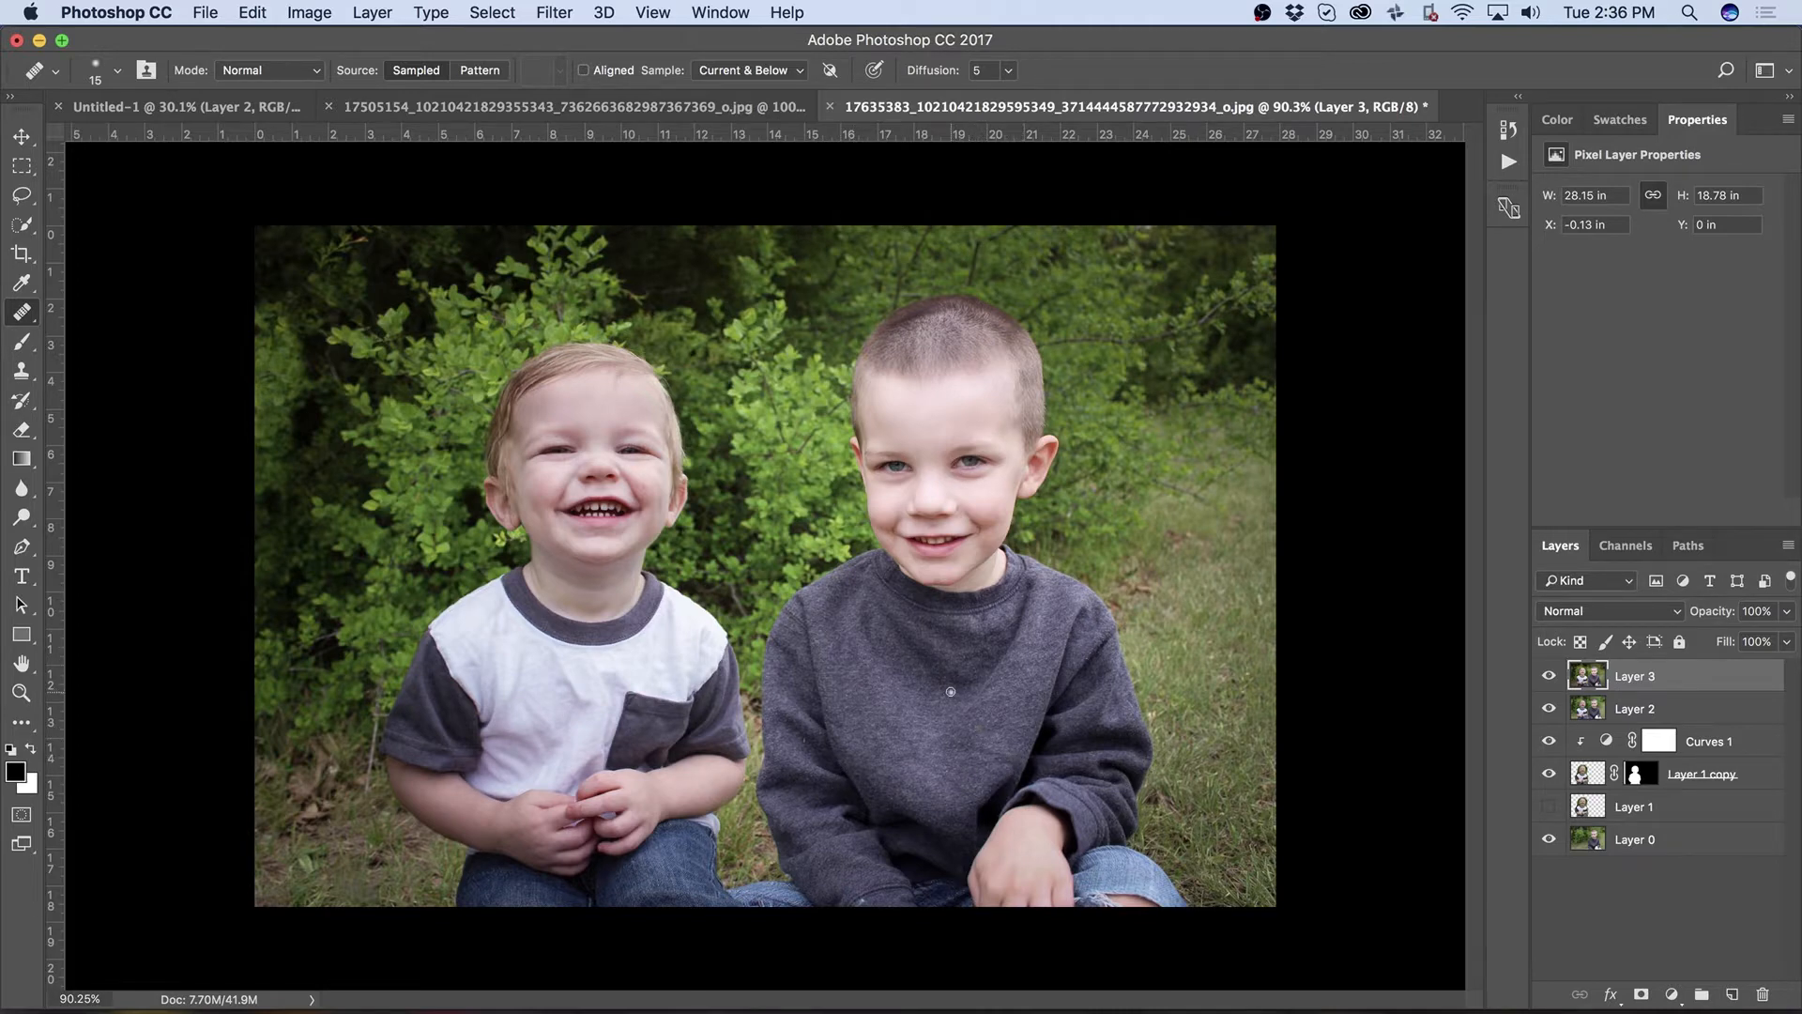
Step: Inspect the older boy's eyes and skin up close, and view the whole photo again
{"action": "key", "text": "z"}
{"action": "left_click_drag", "start_coordinate": [917, 475], "coordinate": [1038, 448]}
{"action": "key", "text": "j"}
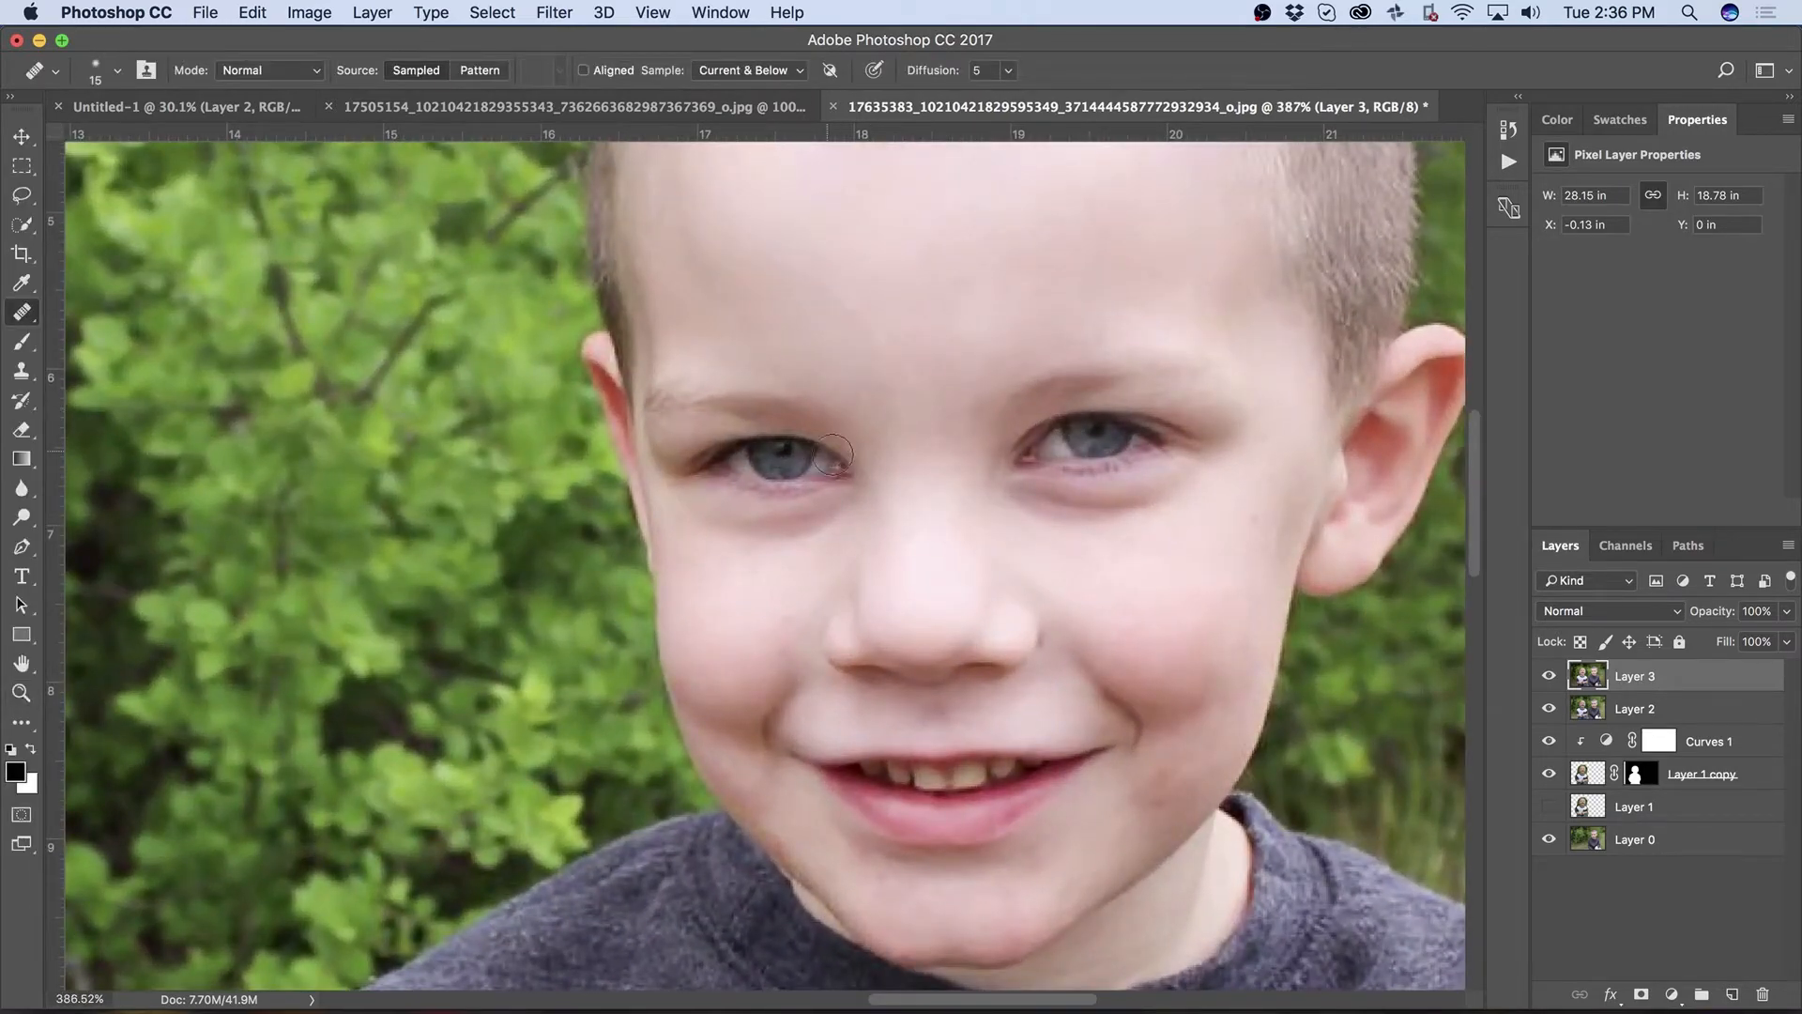
{"action": "left_click", "coordinate": [803, 460]}
{"action": "scroll", "coordinate": [825, 469], "scroll_direction": "down", "scroll_amount": 2}
{"action": "scroll", "coordinate": [825, 468], "scroll_direction": "down", "scroll_amount": 5}
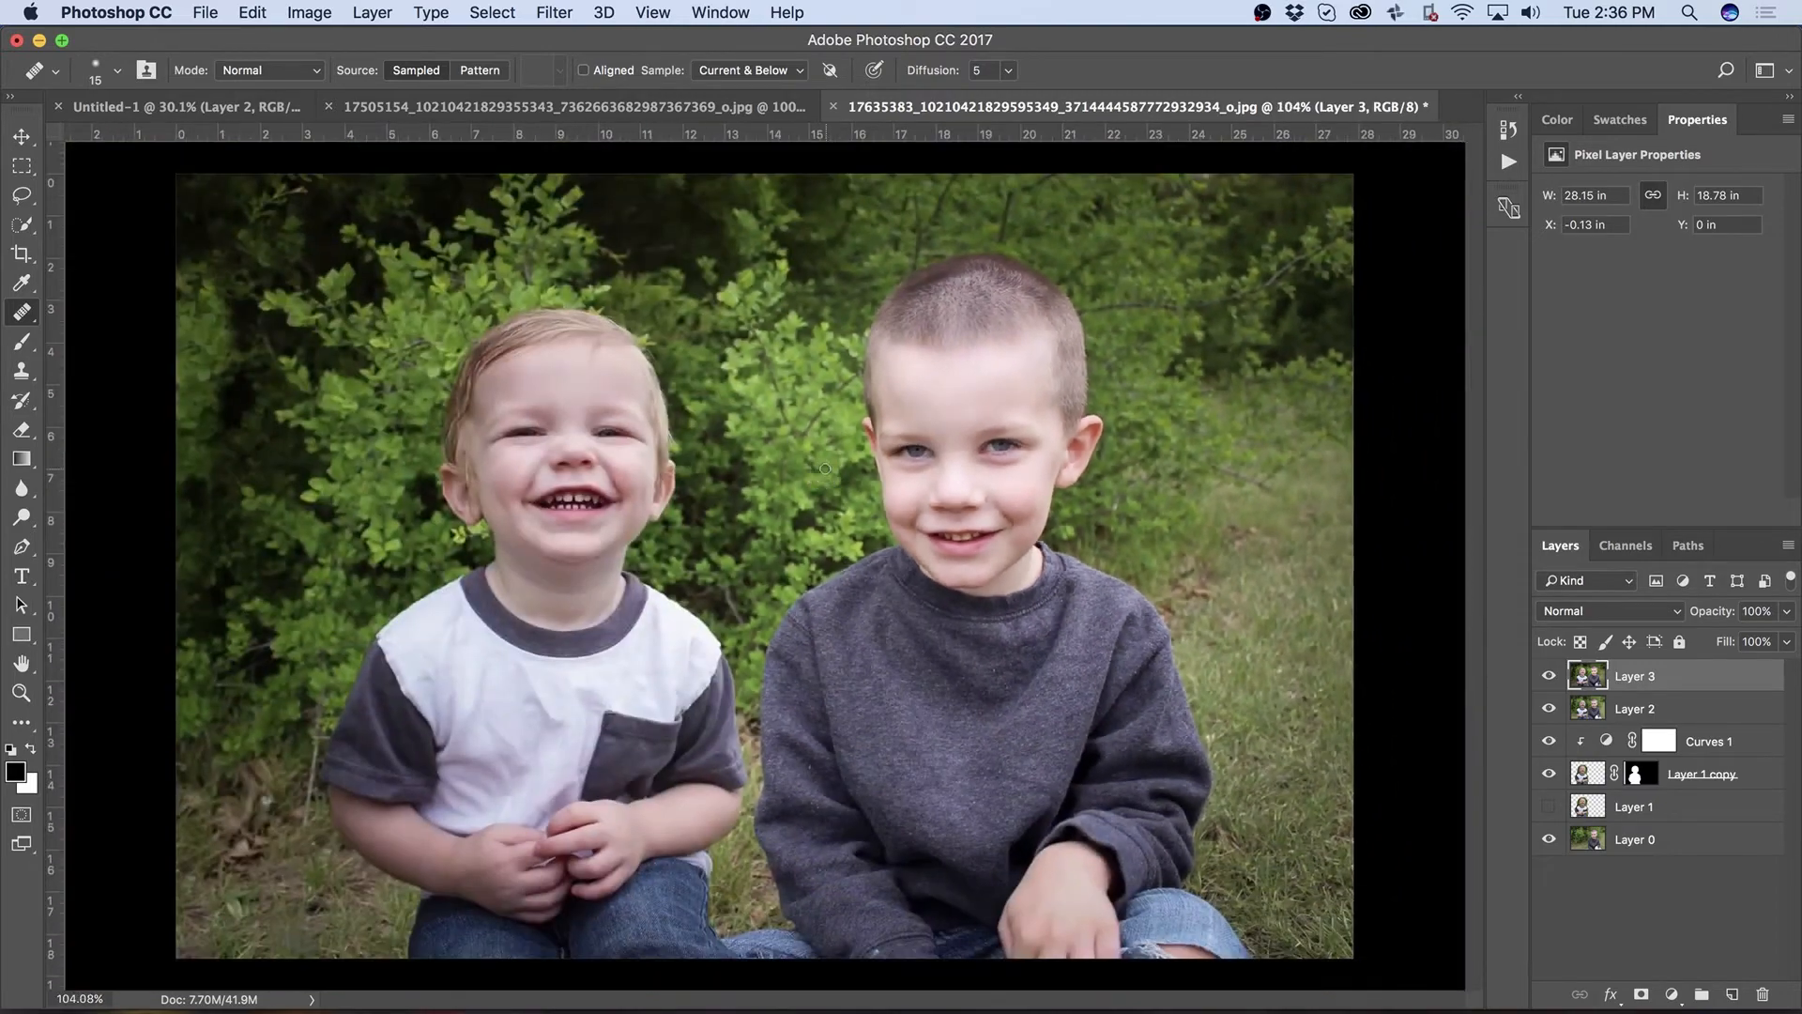